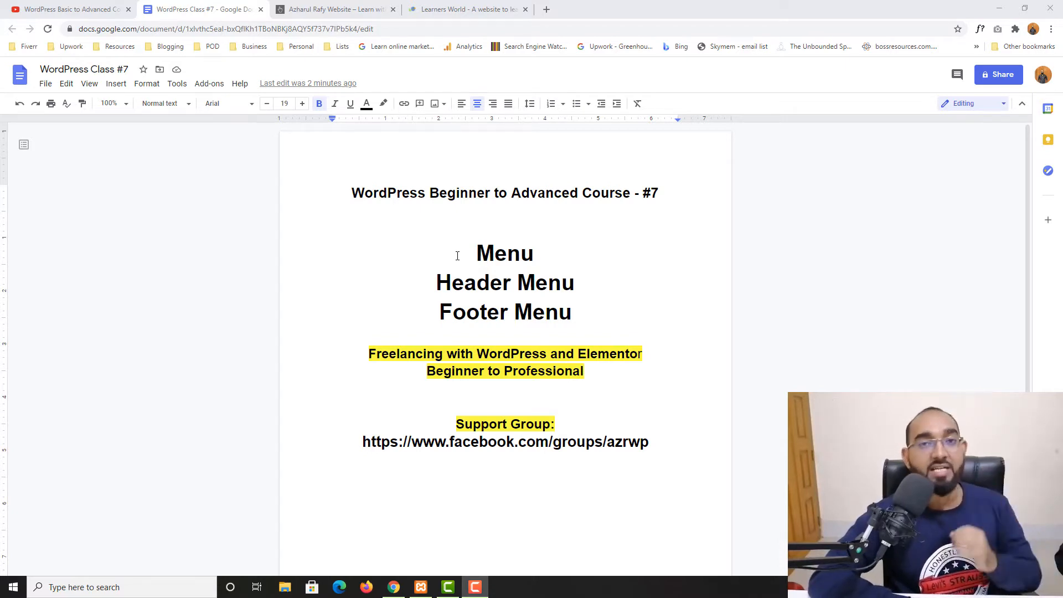
# Switch to the local WordPress website, reload it and look over its header menu and footer area.
pyautogui.click(356, 8)
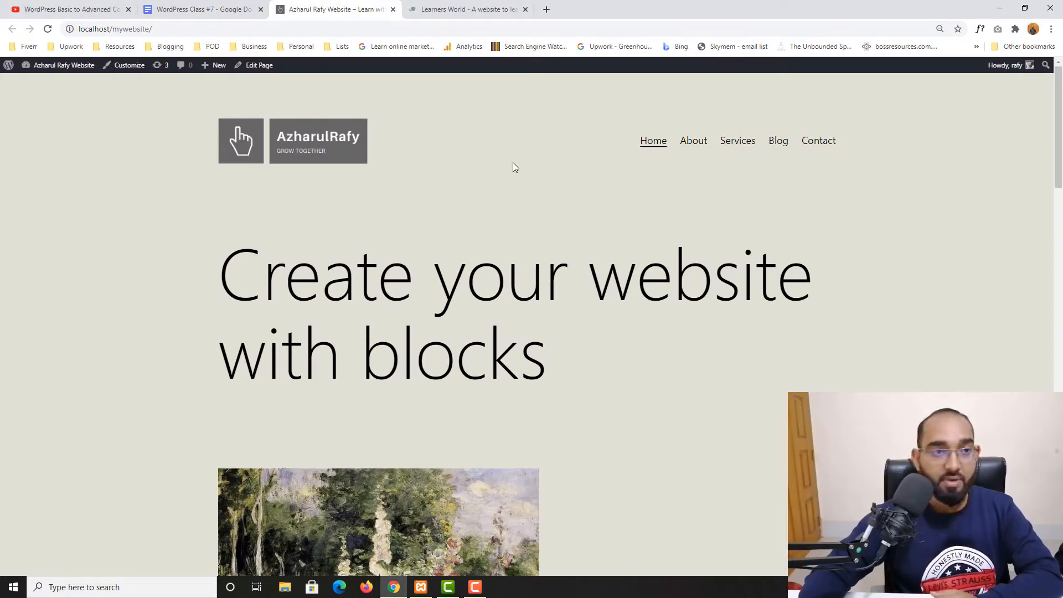
pyautogui.click(47, 29)
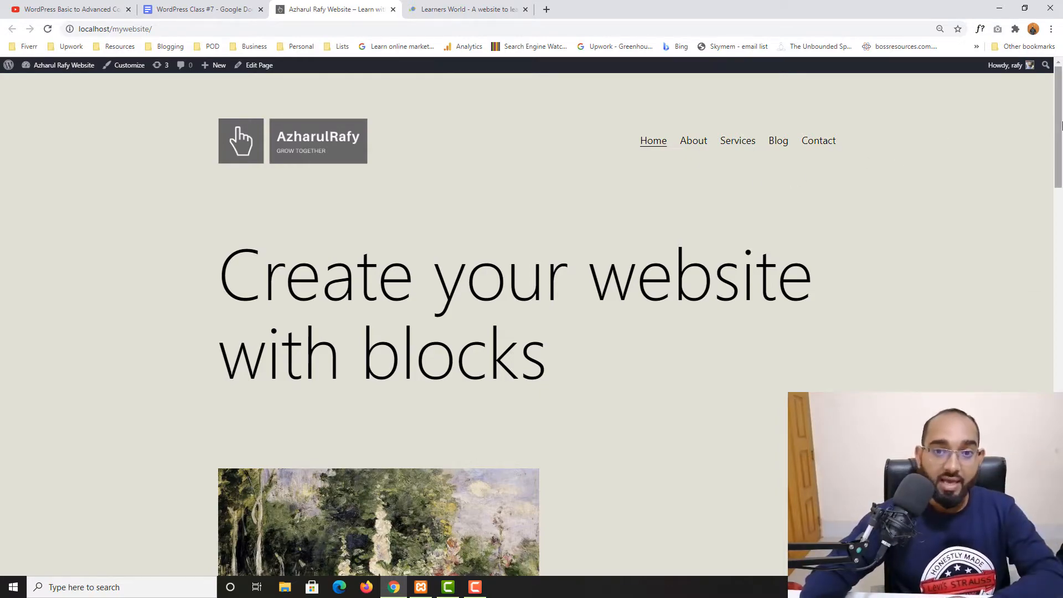
pyautogui.scroll(-20, 1060, 124)
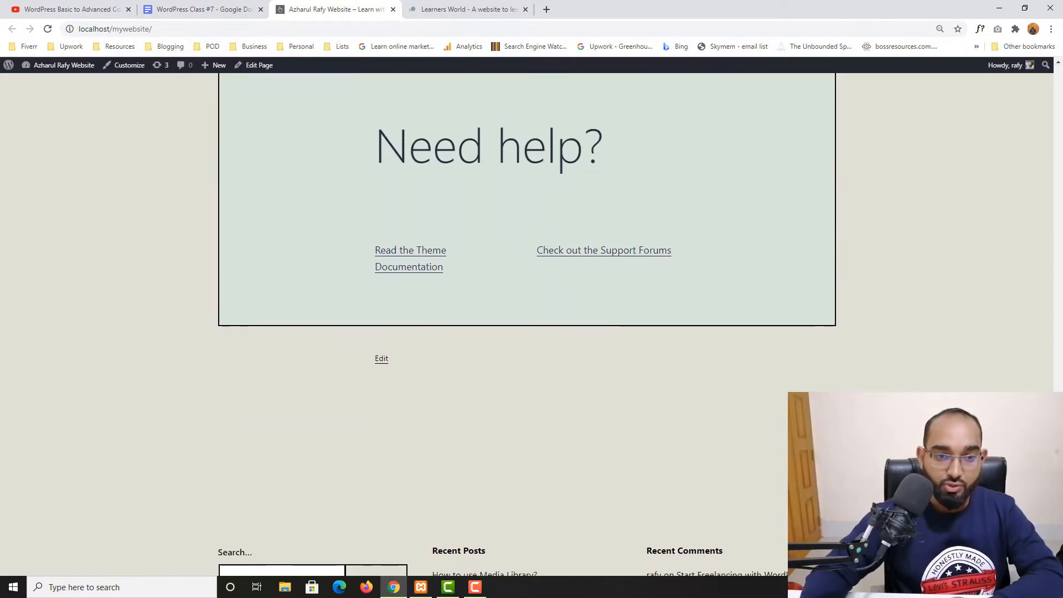
pyautogui.scroll(-4, 418, 450)
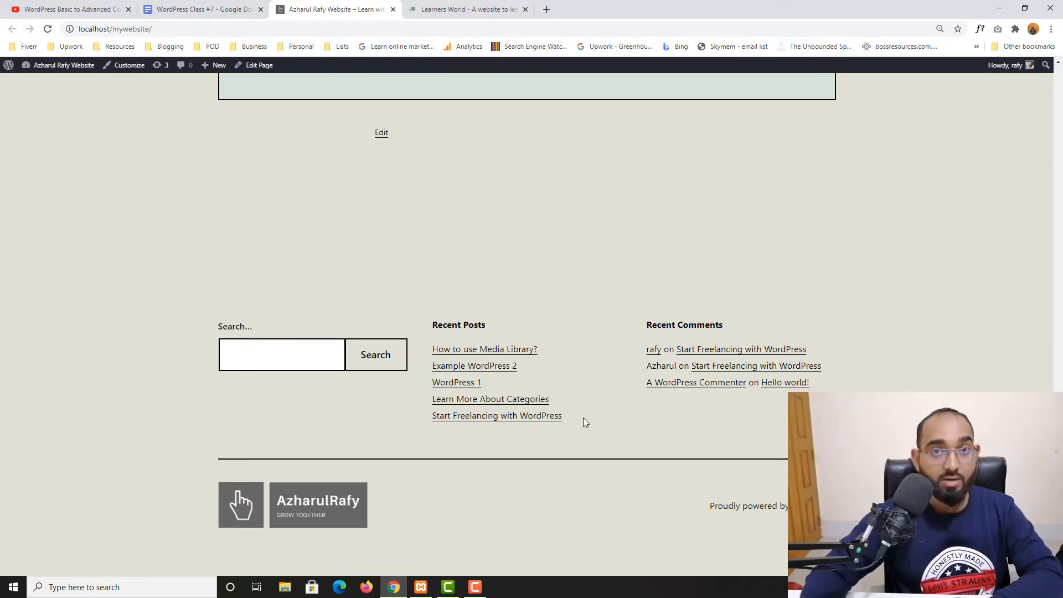
pyautogui.scroll(20, 537, 392)
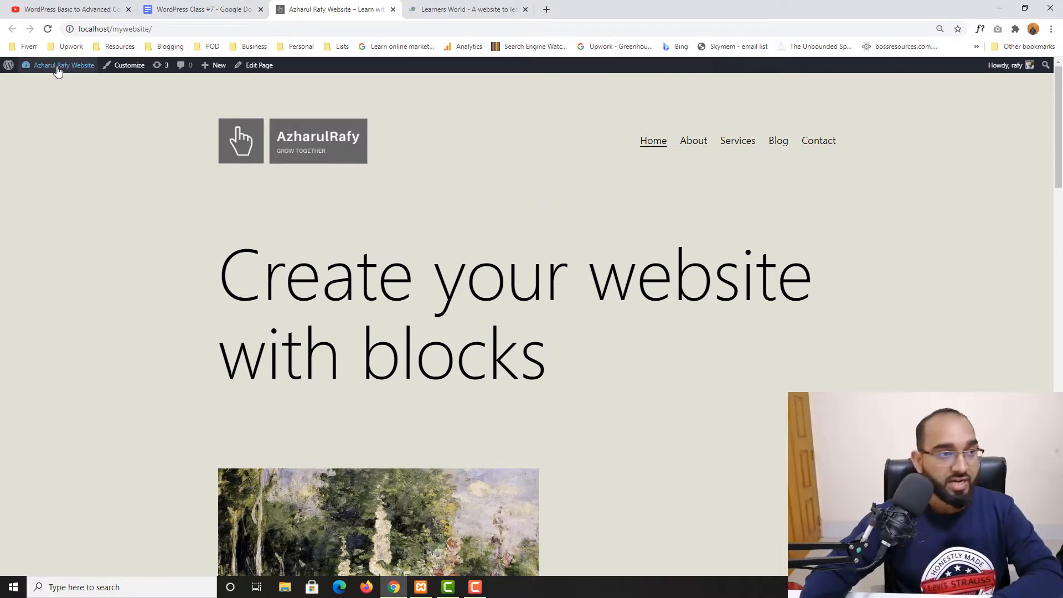
# Open the Menus settings in the site's admin dashboard and permanently delete the Primary Menu.
pyautogui.moveTo(89, 66)
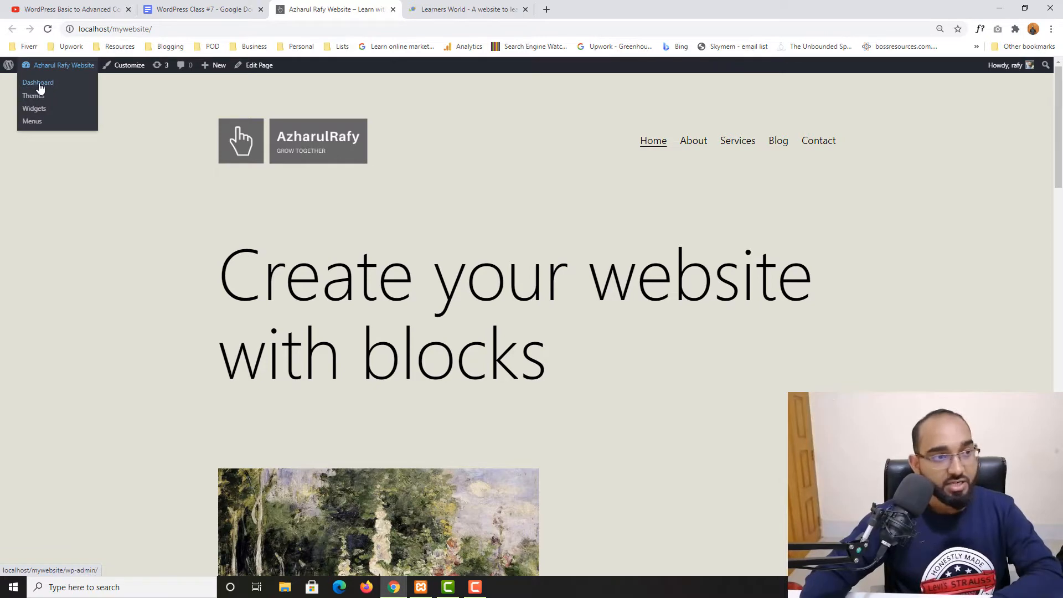
pyautogui.click(40, 86)
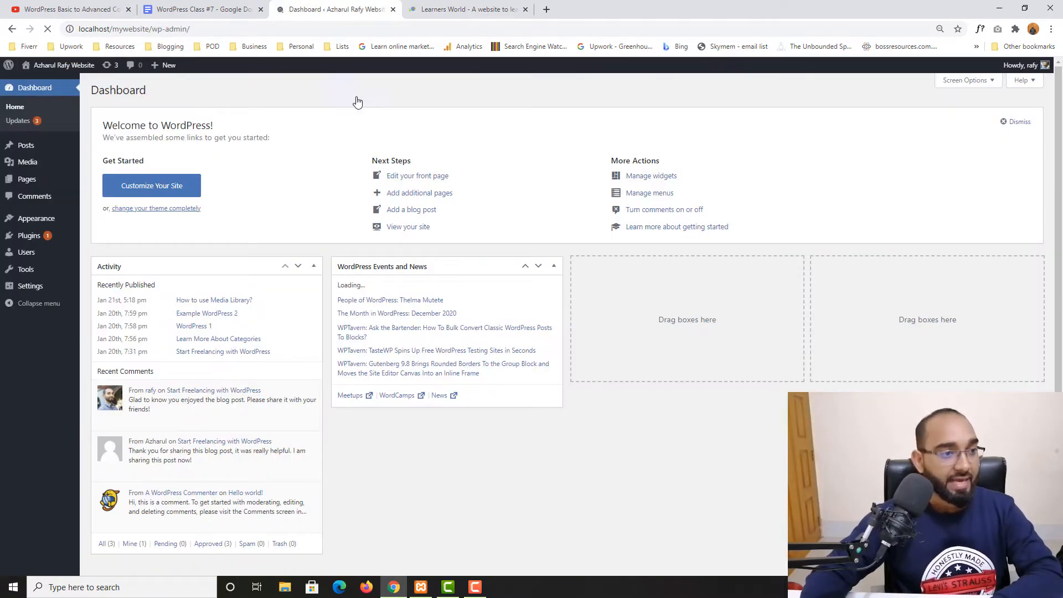
pyautogui.moveTo(25, 225)
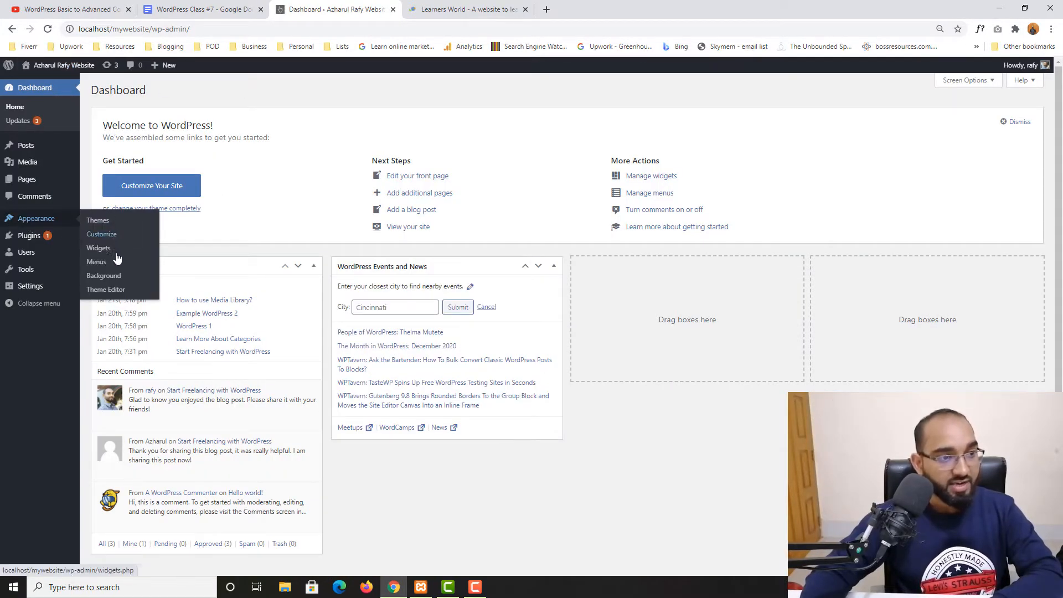
pyautogui.click(97, 263)
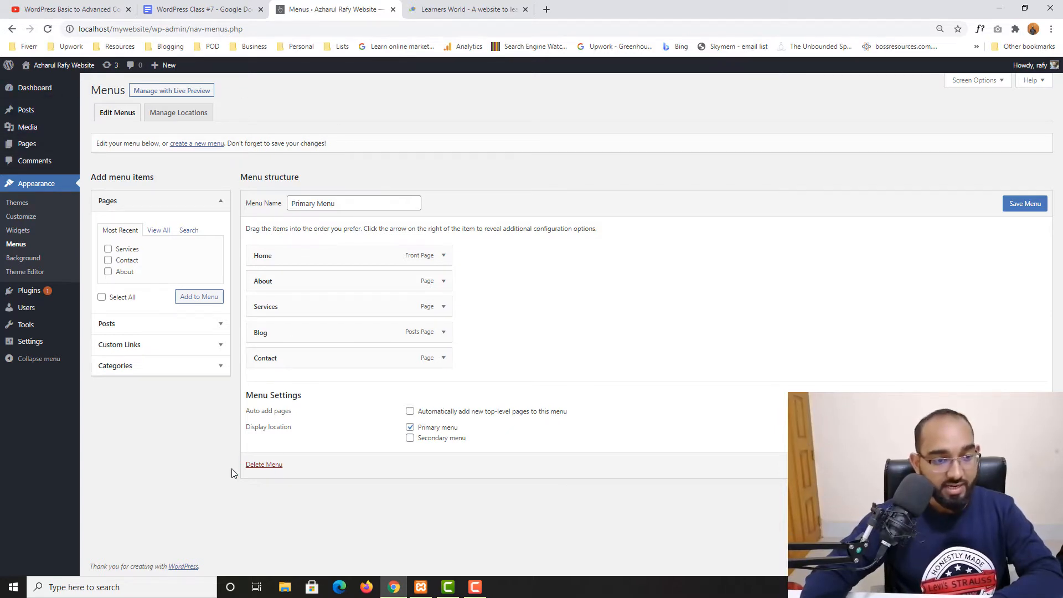
pyautogui.click(260, 470)
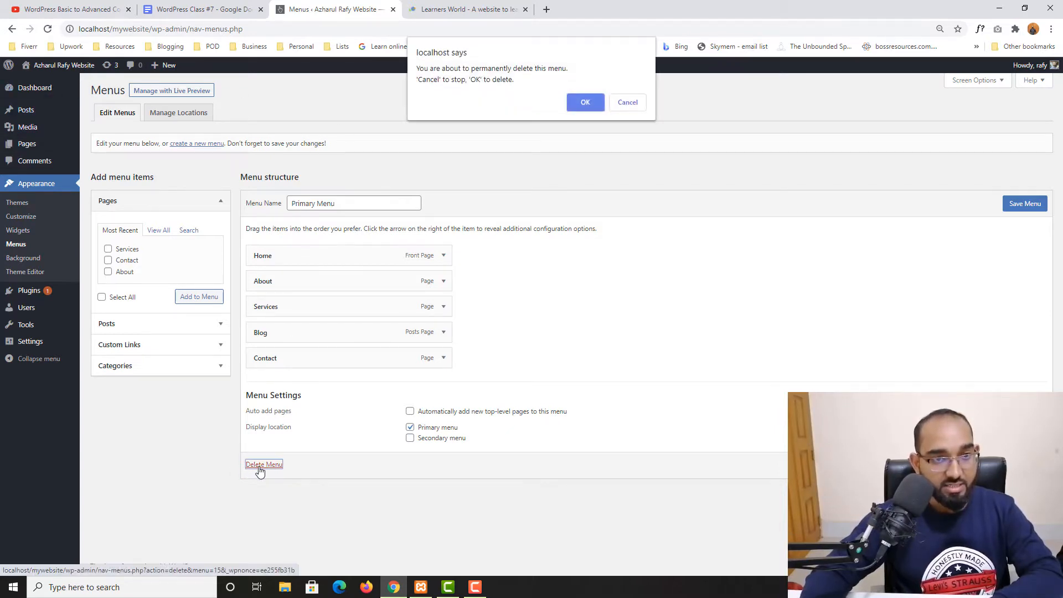
pyautogui.click(582, 102)
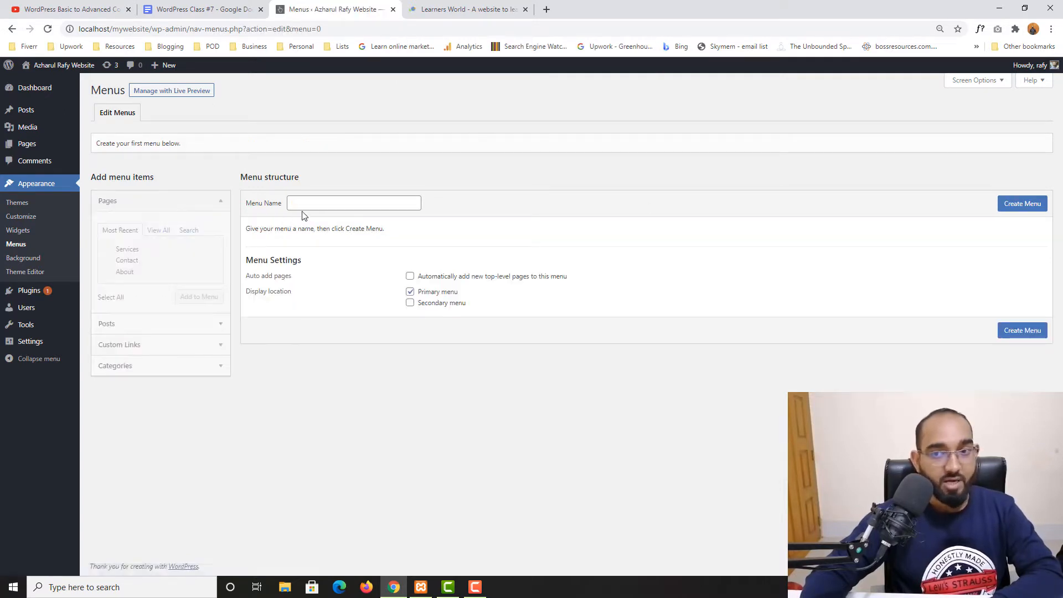
# Open the website's front end in a new browser tab and check its header with the menu deleted.
pyautogui.moveTo(50, 65)
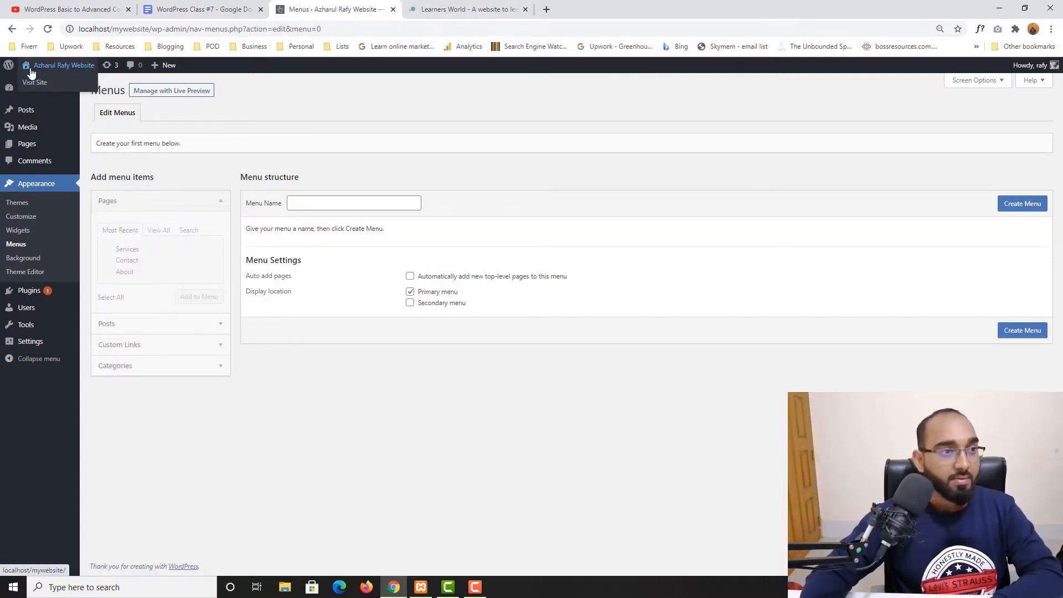
pyautogui.rightClick(39, 84)
pyautogui.click(43, 92)
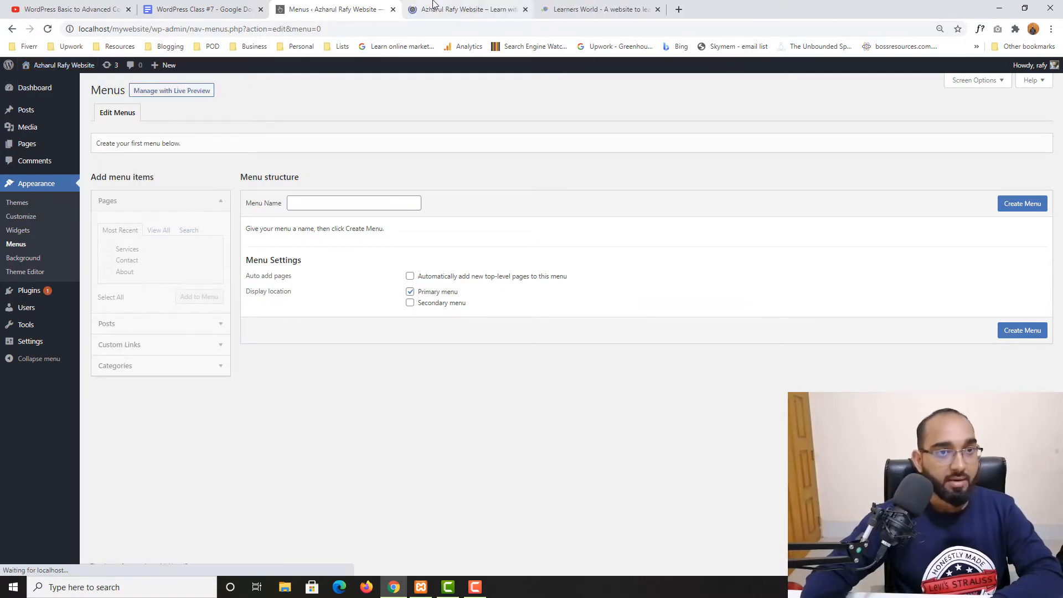
pyautogui.click(471, 9)
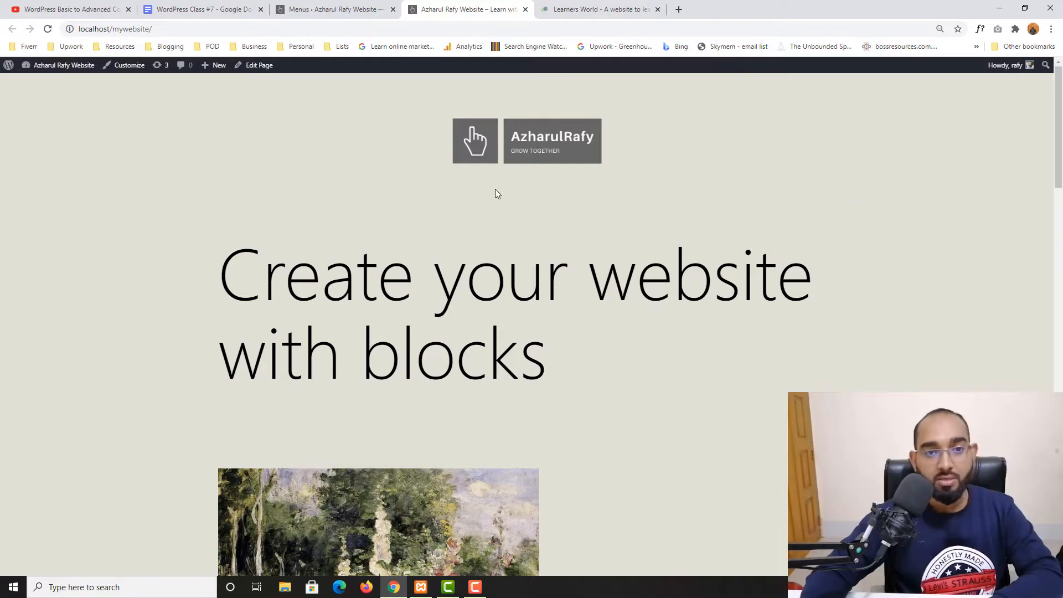
pyautogui.scroll(-9, 175, 260)
pyautogui.scroll(10, 142, 313)
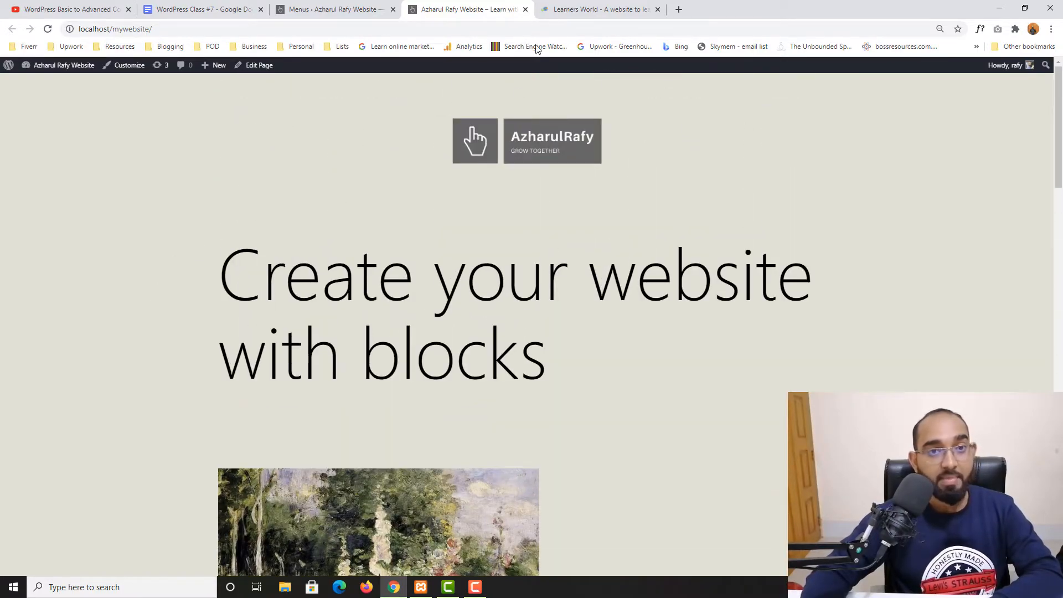
# Examine the Learn submenu on the Learners World site as an example and return to the Menus settings.
pyautogui.click(585, 8)
pyautogui.moveTo(631, 111)
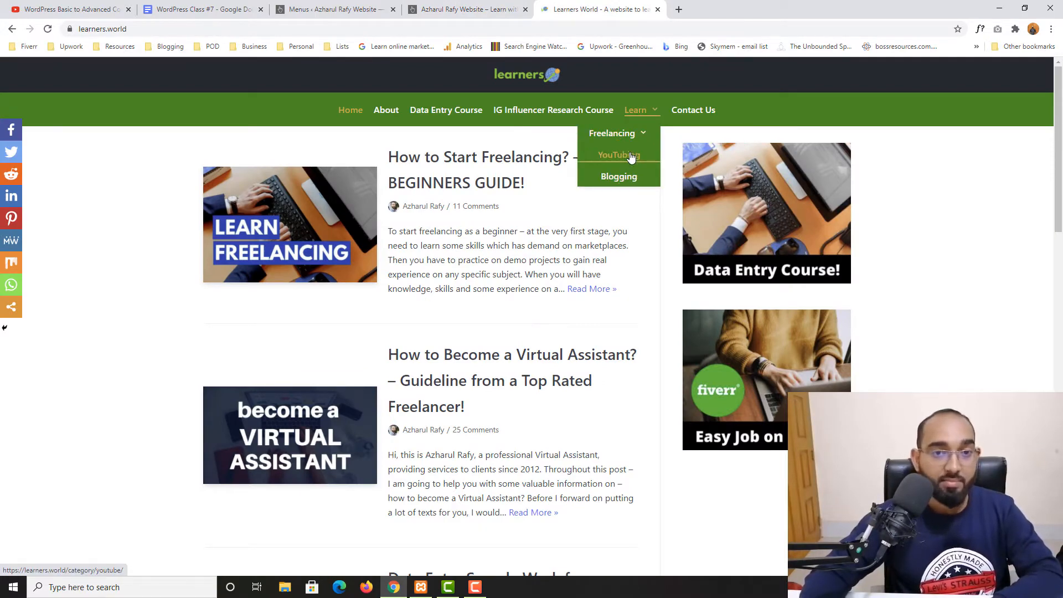
pyautogui.click(315, 8)
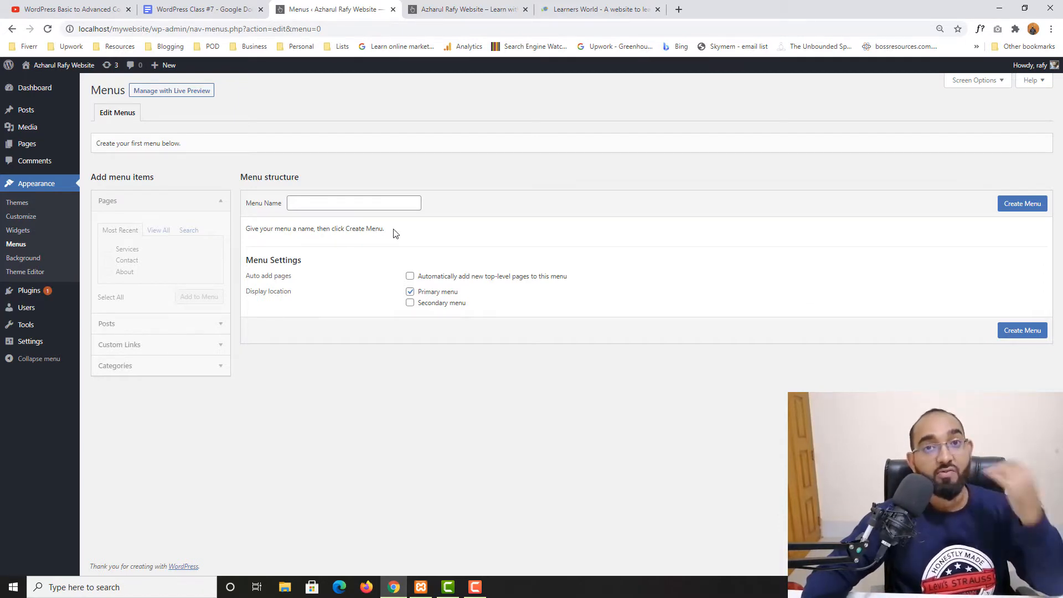
# Create a menu named "Header Menu" with only Primary menu as its display location.
pyautogui.click(346, 205)
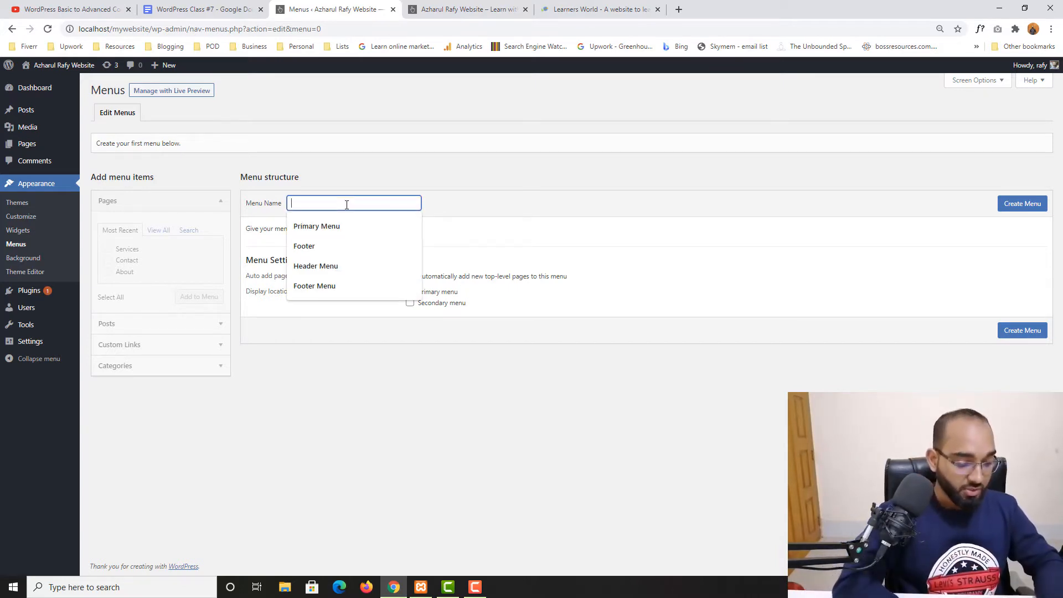
pyautogui.write('Head')
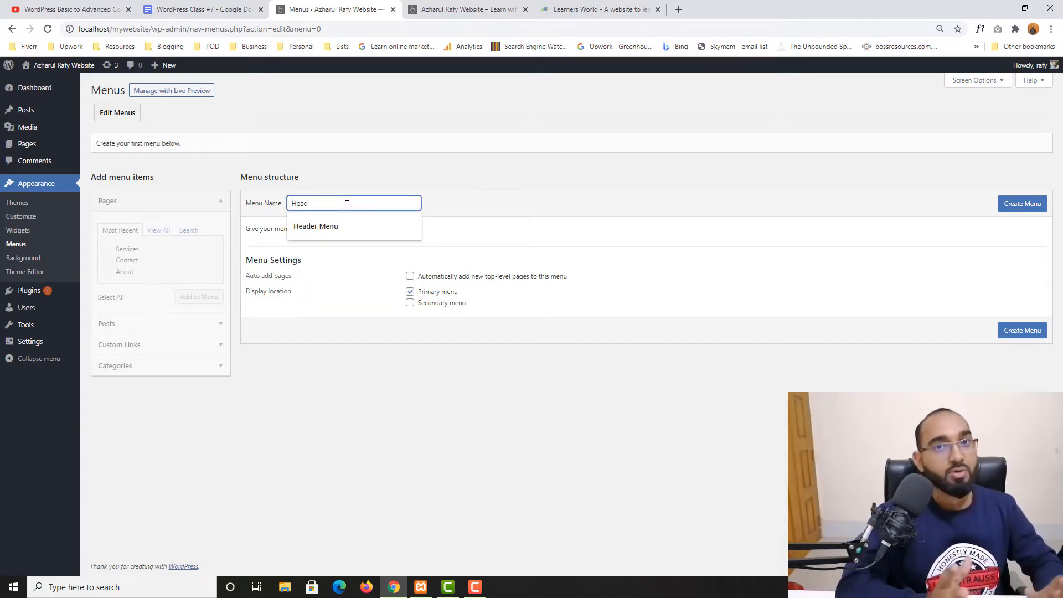
pyautogui.write('e')
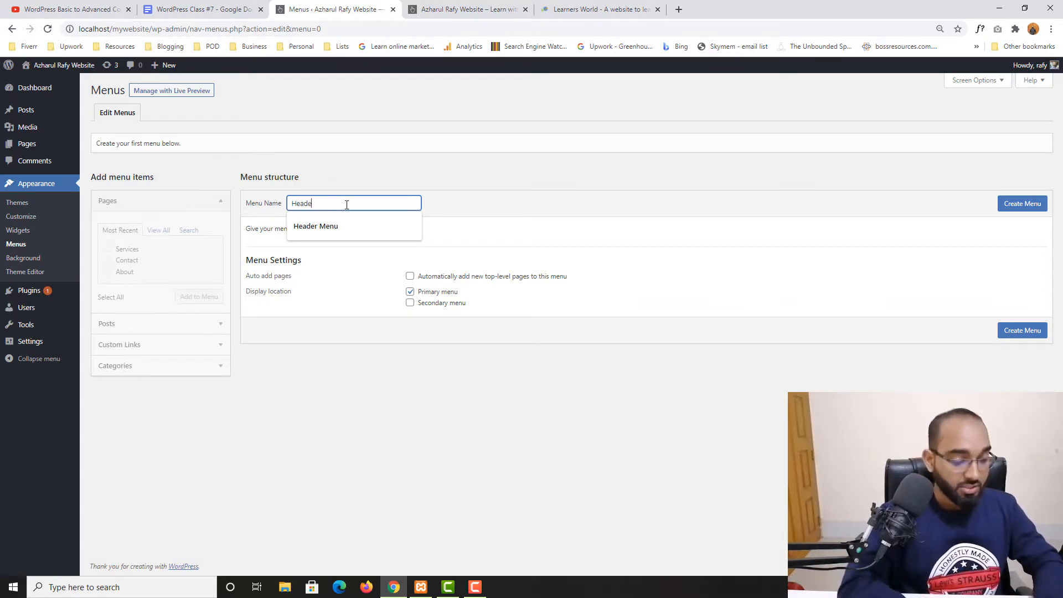
pyautogui.write('r Menu')
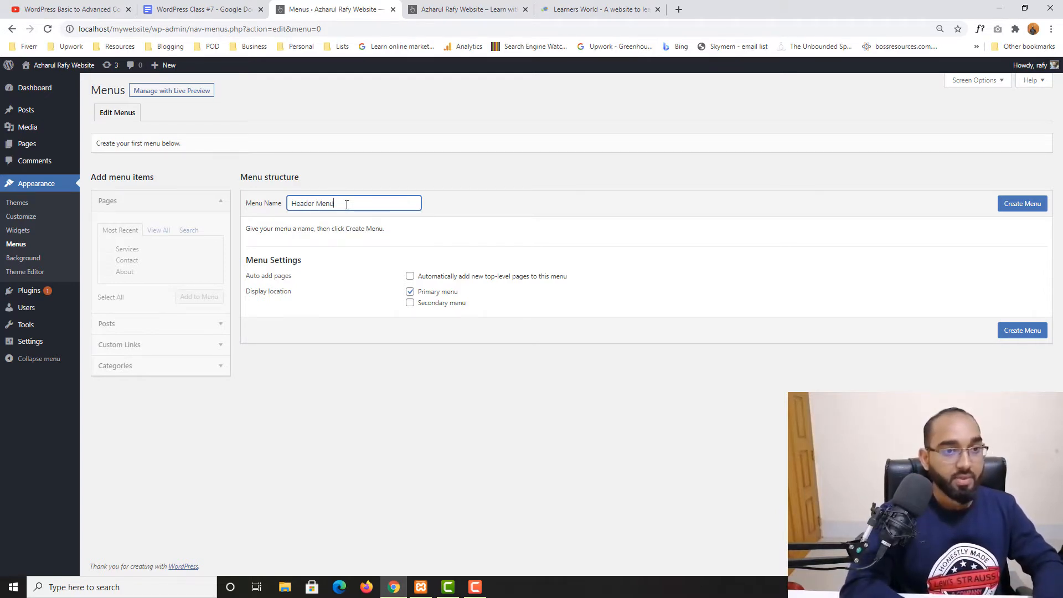
pyautogui.click(448, 307)
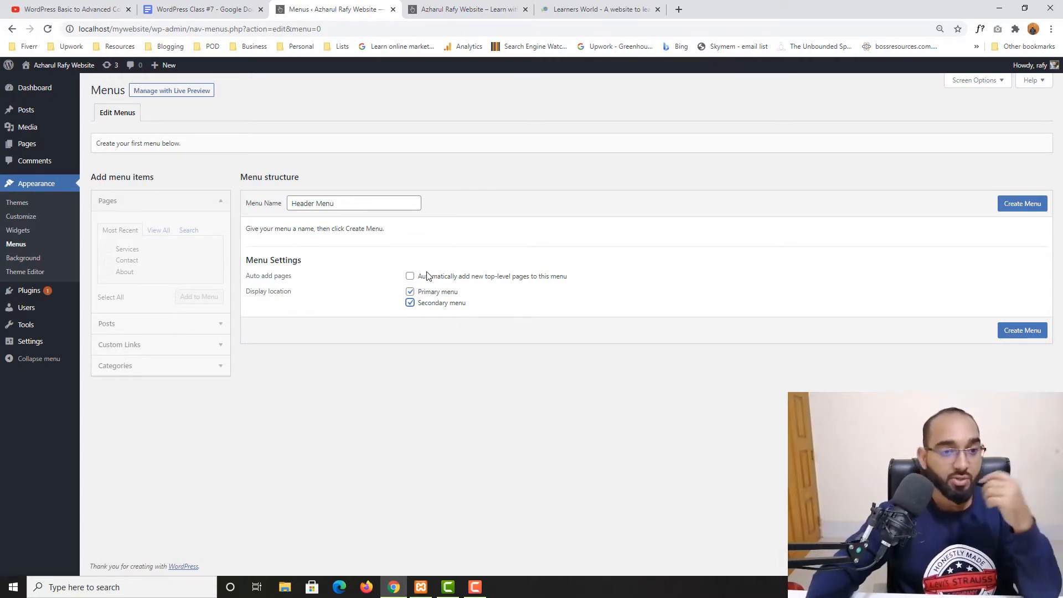
pyautogui.click(409, 303)
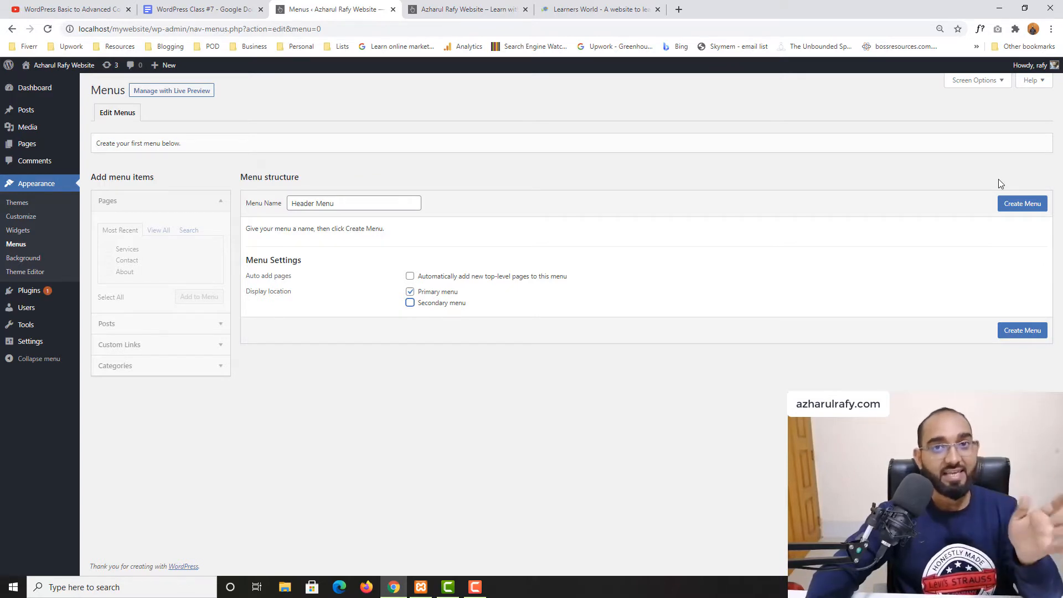
pyautogui.click(1022, 205)
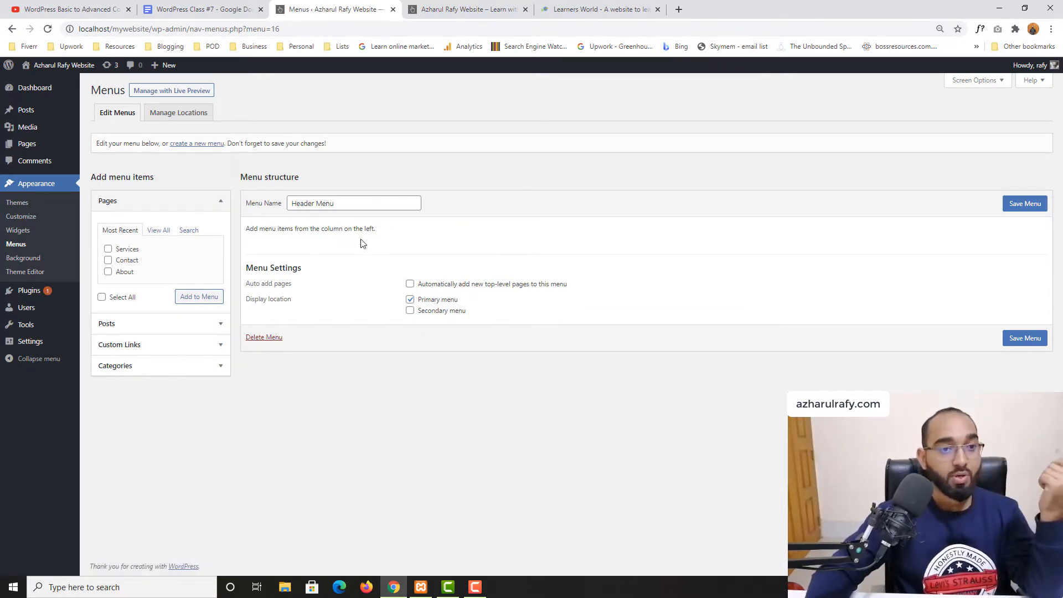
# Reload the website's front end to check the header for the empty menu, and return to the Menus settings.
pyautogui.click(462, 9)
pyautogui.click(48, 28)
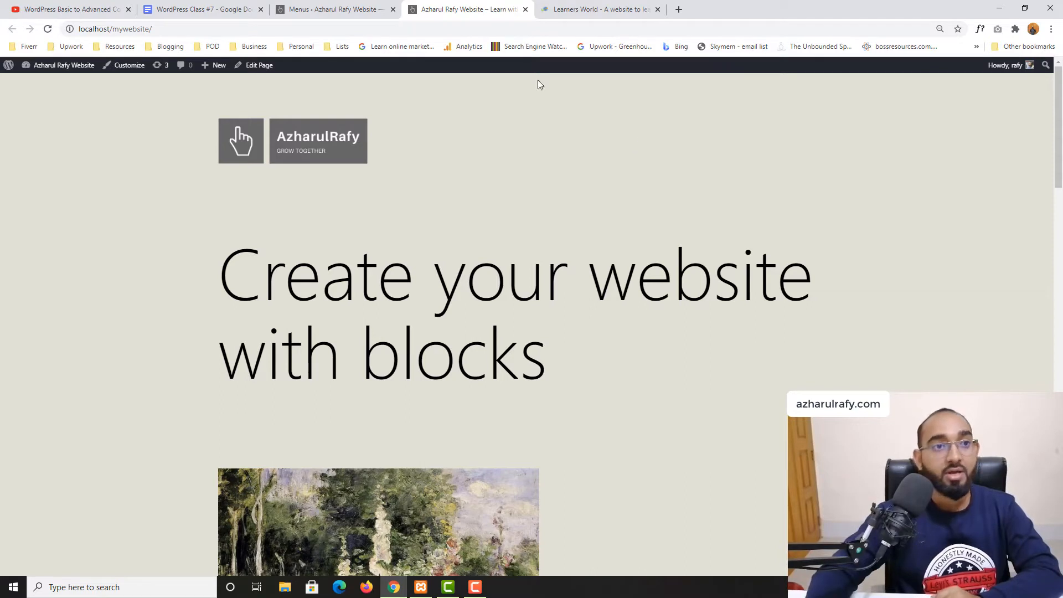
pyautogui.click(319, 8)
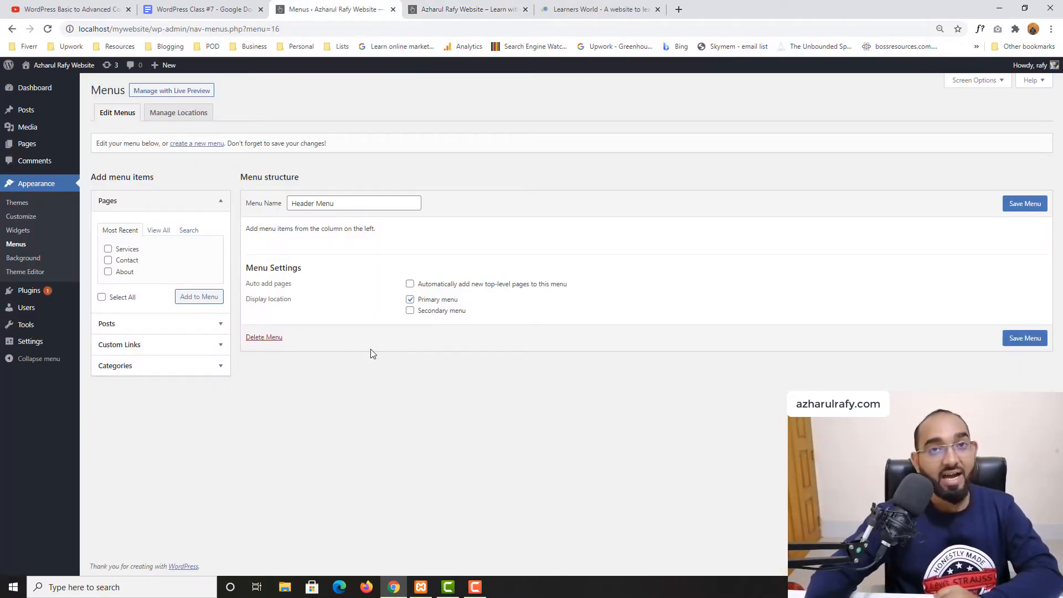
# Add the front page, Blog, About, Contact and Services pages to the Header Menu and save it.
pyautogui.click(205, 202)
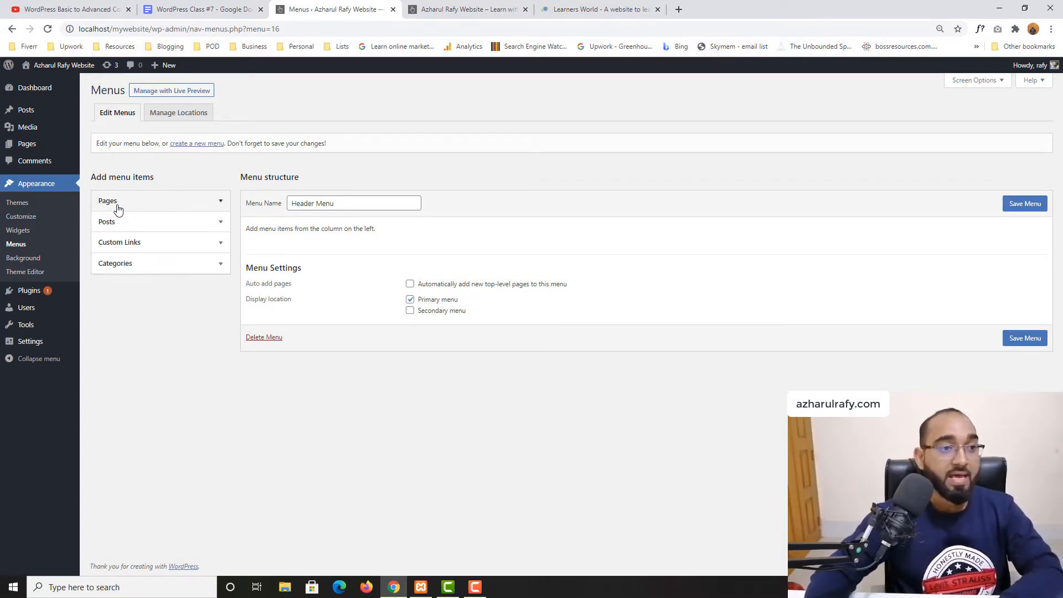
pyautogui.click(174, 203)
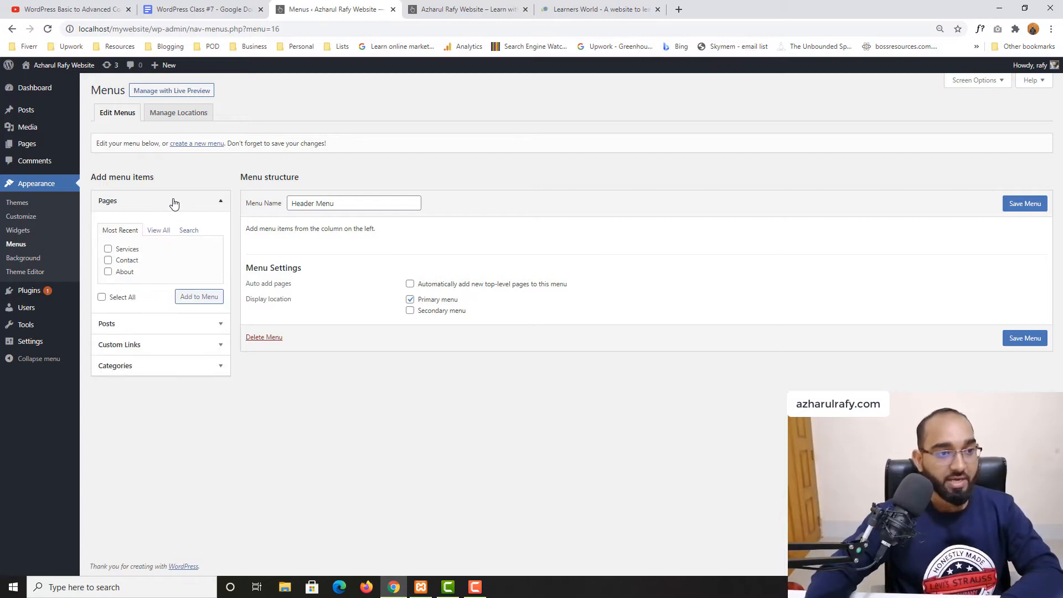
pyautogui.click(158, 232)
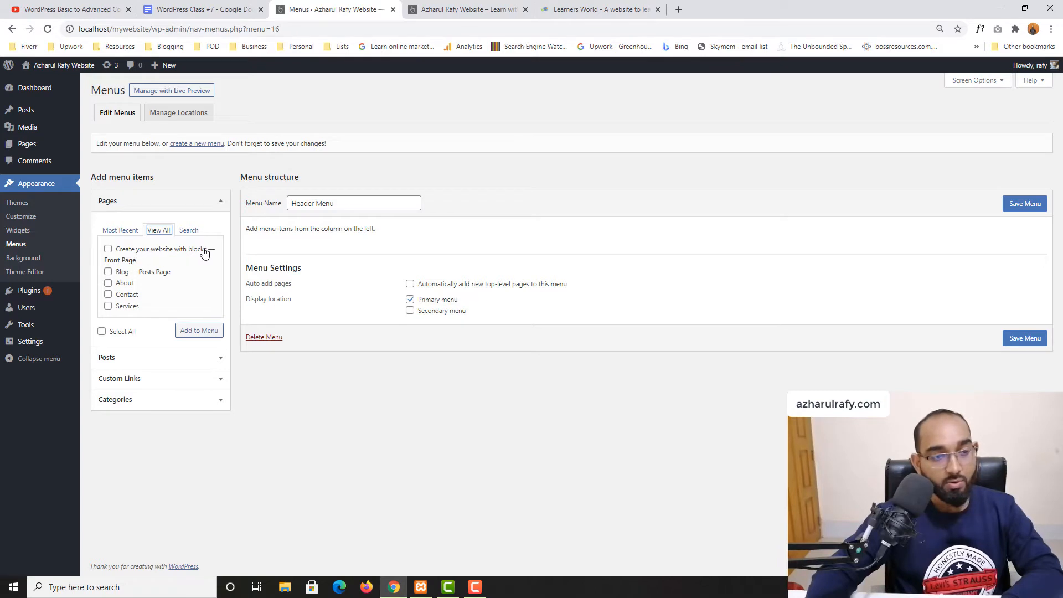
pyautogui.click(131, 254)
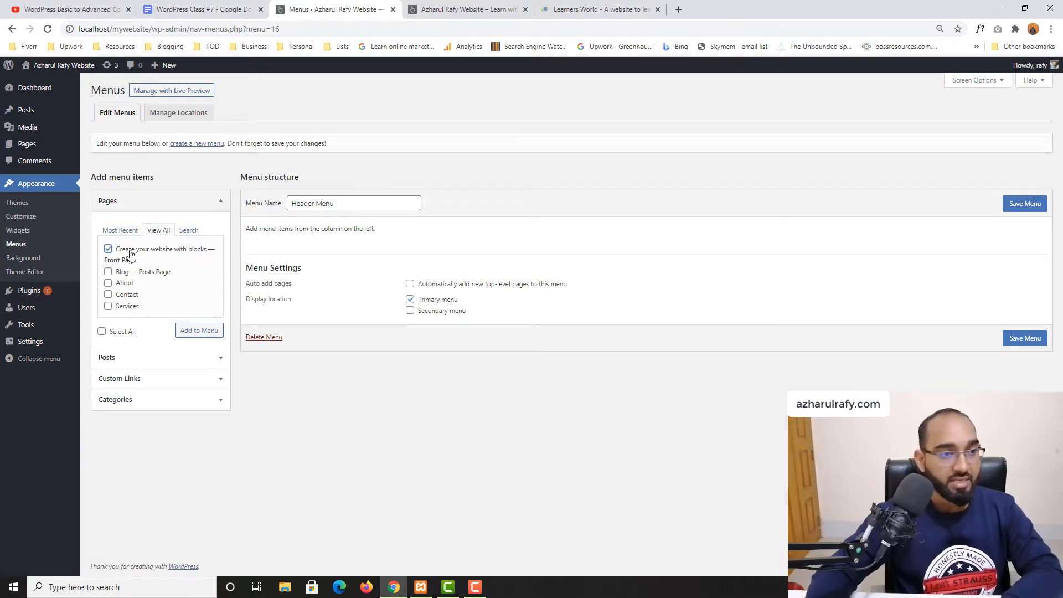
pyautogui.click(118, 273)
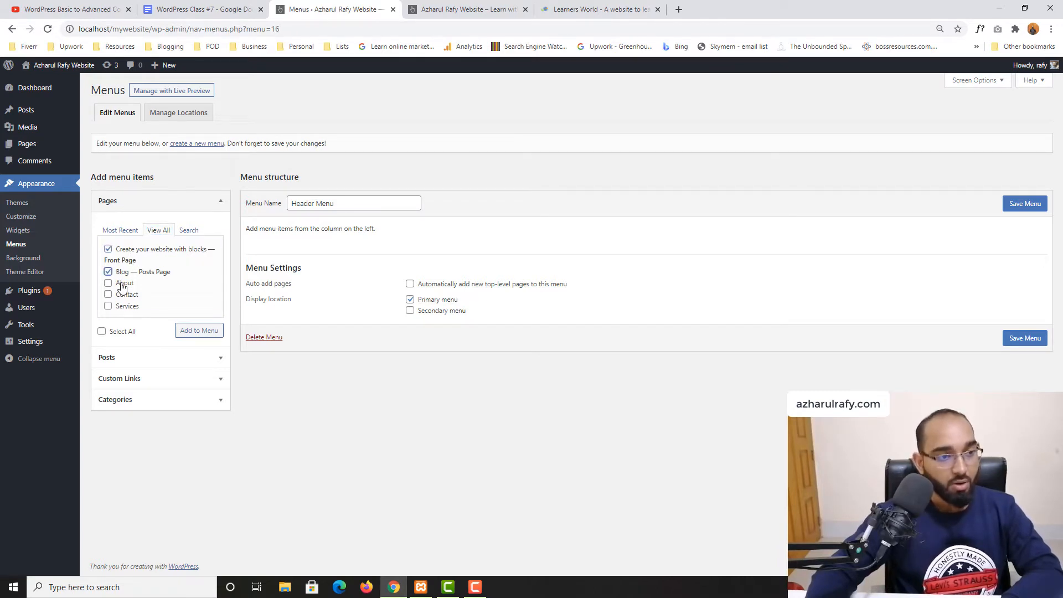
pyautogui.click(120, 284)
pyautogui.click(120, 295)
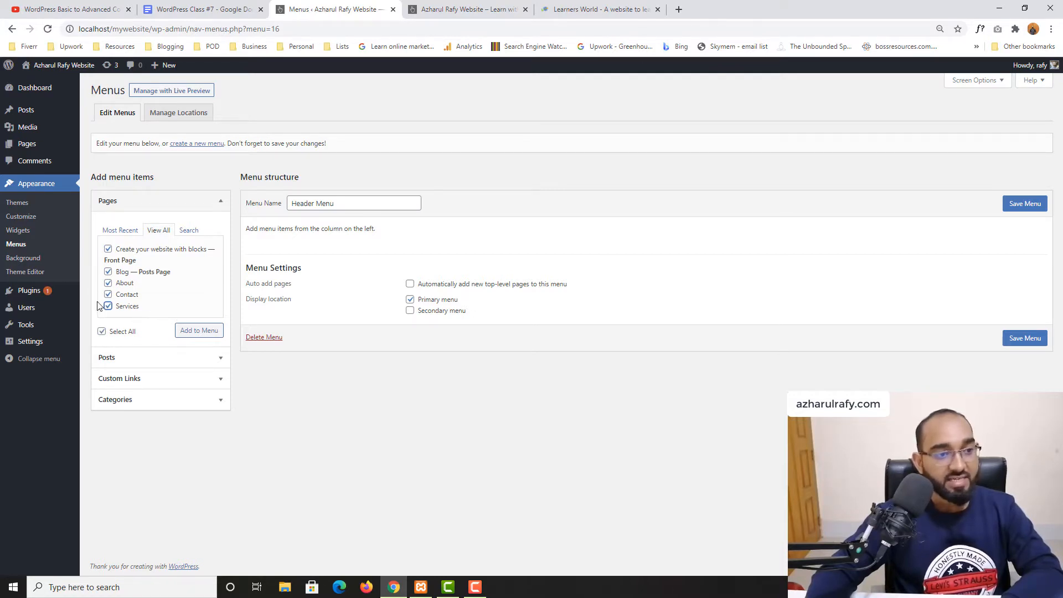
pyautogui.click(193, 331)
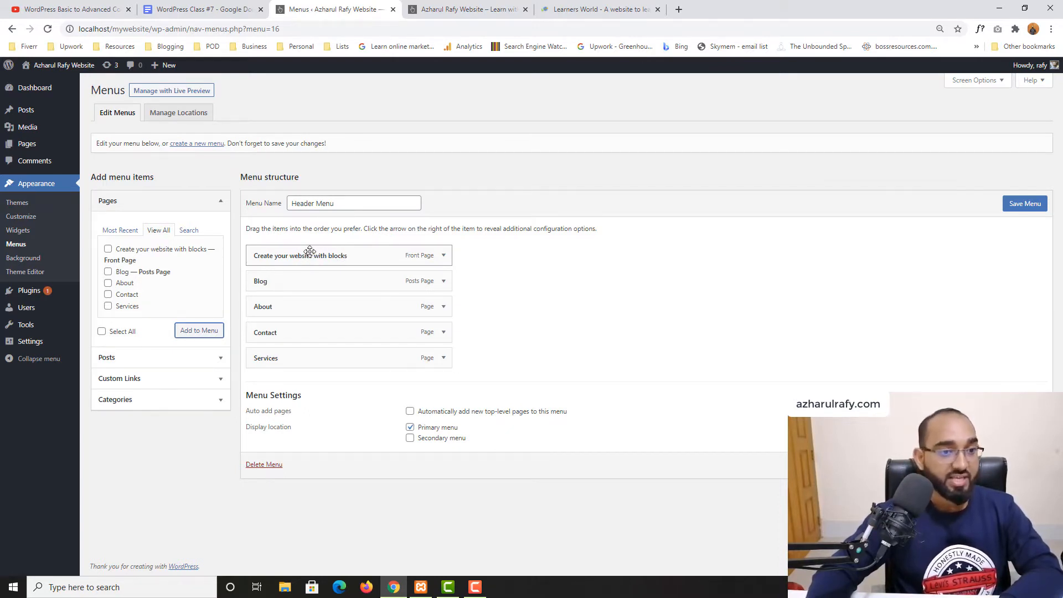
pyautogui.click(1025, 205)
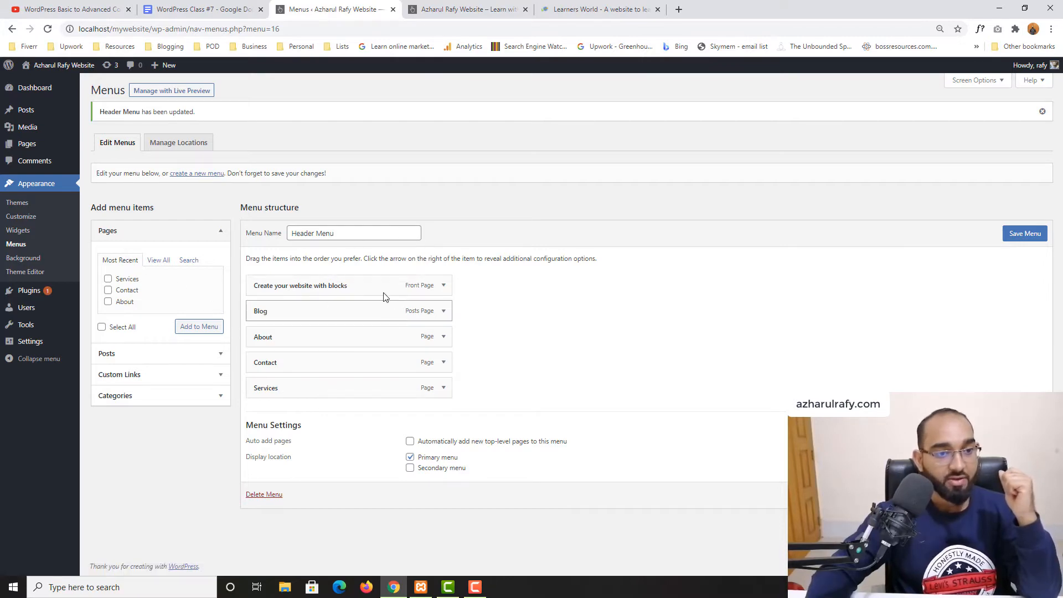
# Reload the website's front end to check the newly added pages in the header, and return to the Menus settings.
pyautogui.click(468, 9)
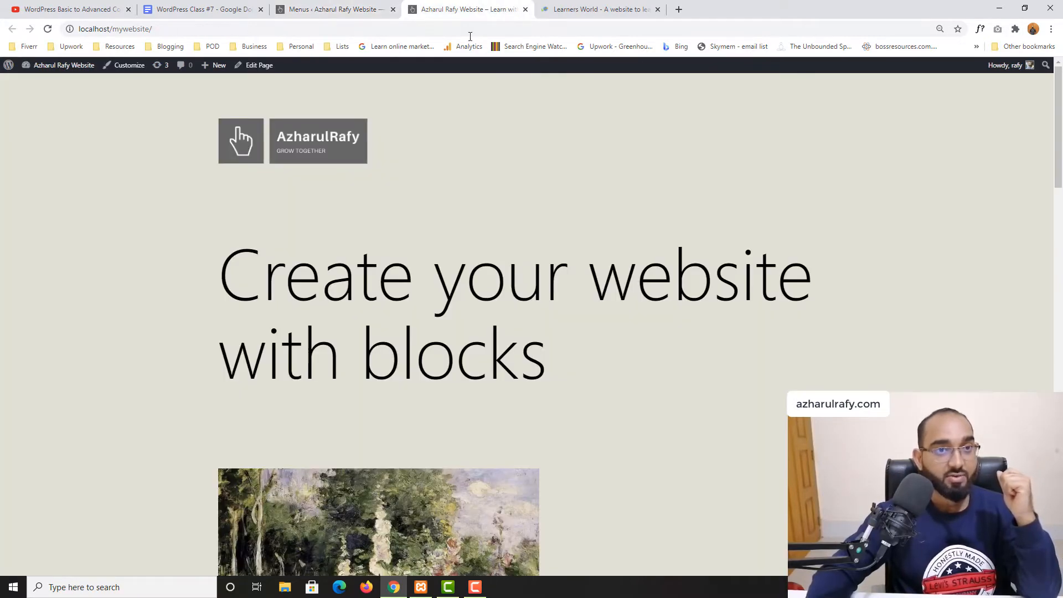
pyautogui.click(48, 29)
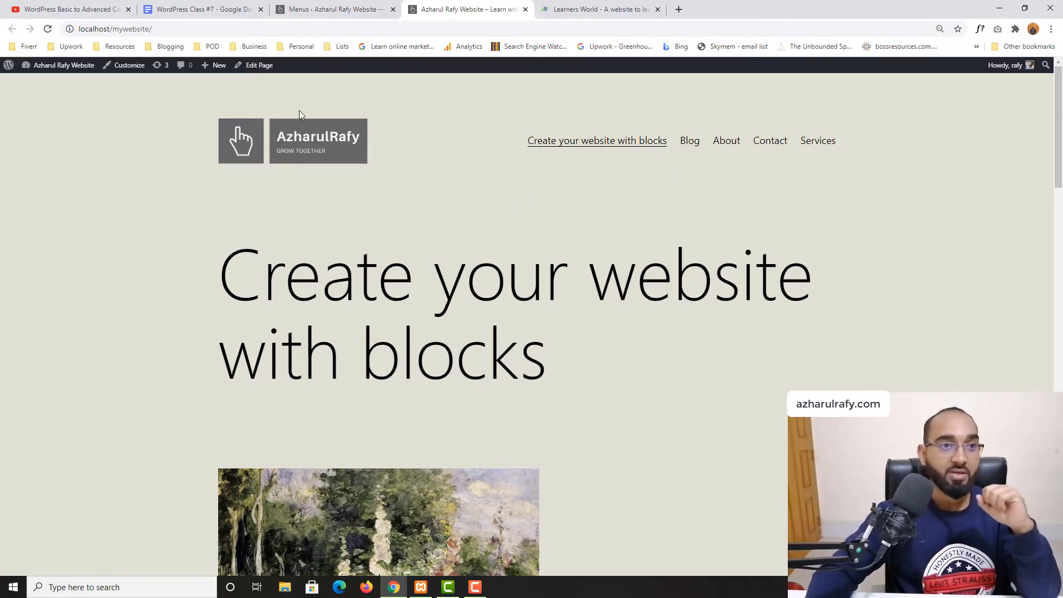
pyautogui.click(303, 4)
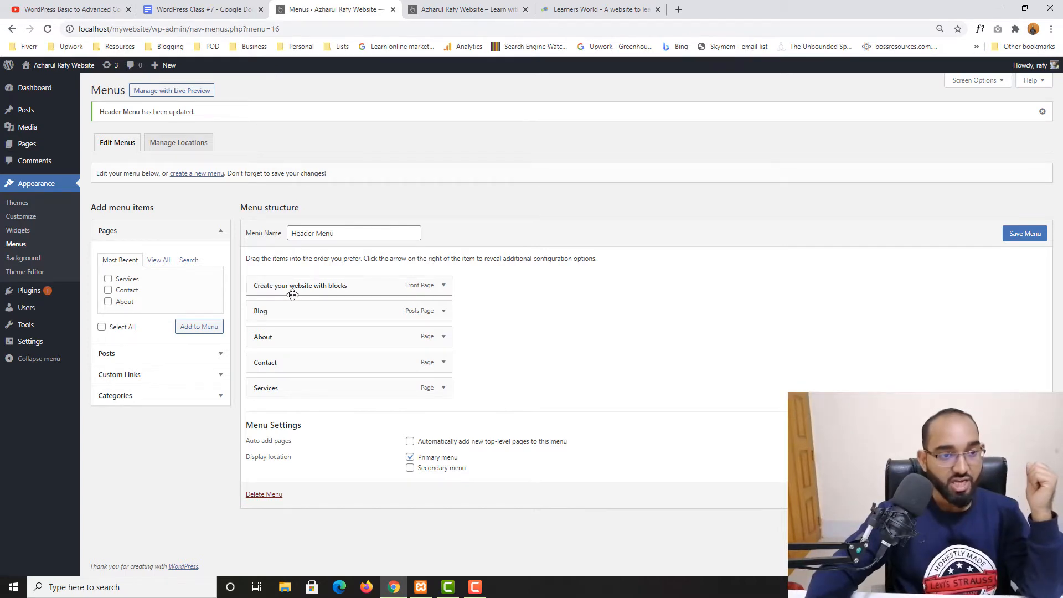
# Change the front page item's navigation label to "Home" and save the Header Menu.
pyautogui.click(443, 287)
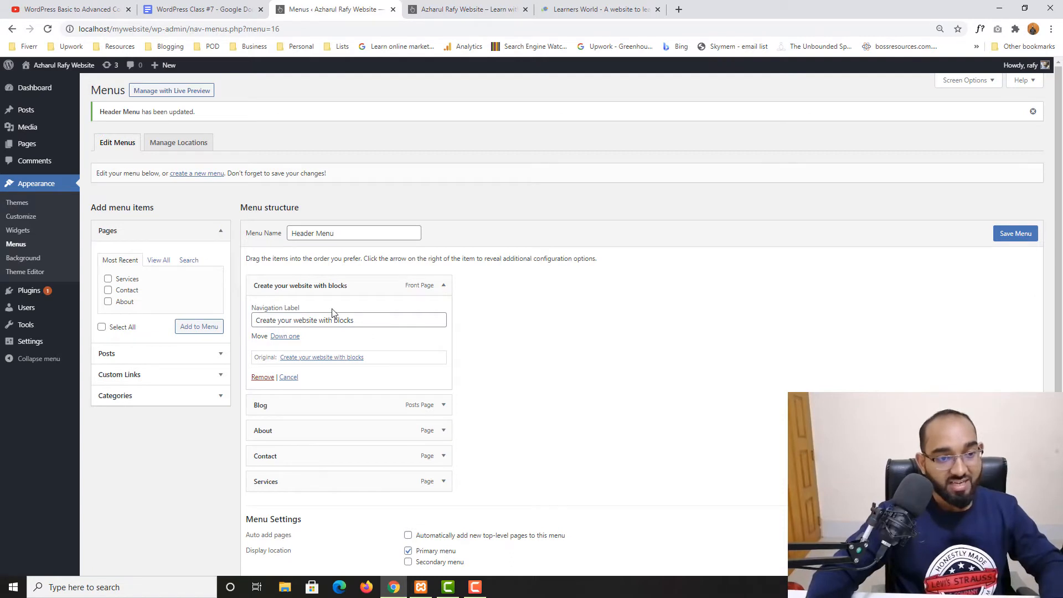
pyautogui.tripleClick(365, 318)
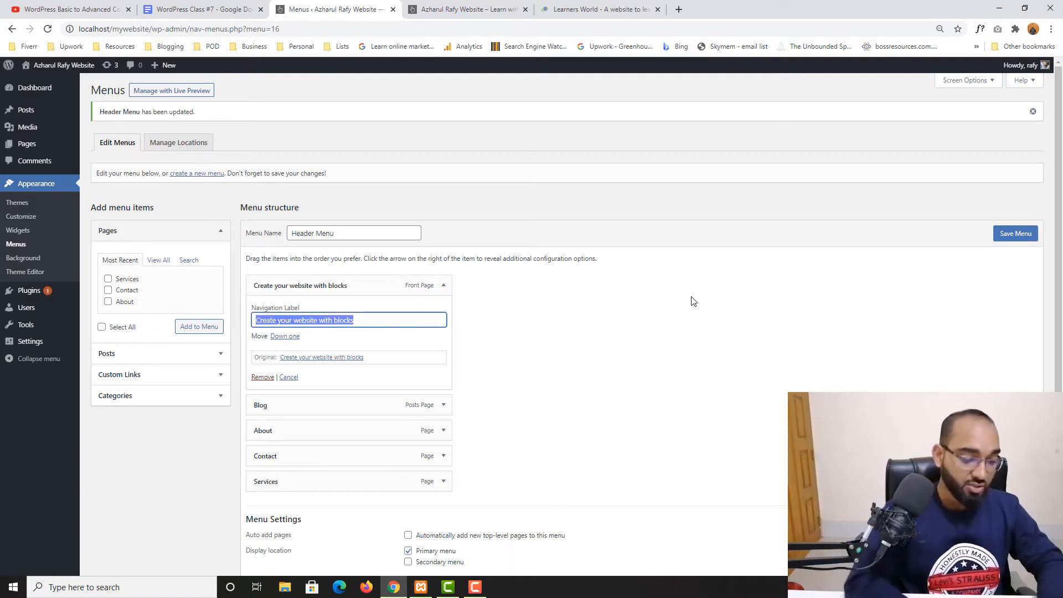
pyautogui.write('Home')
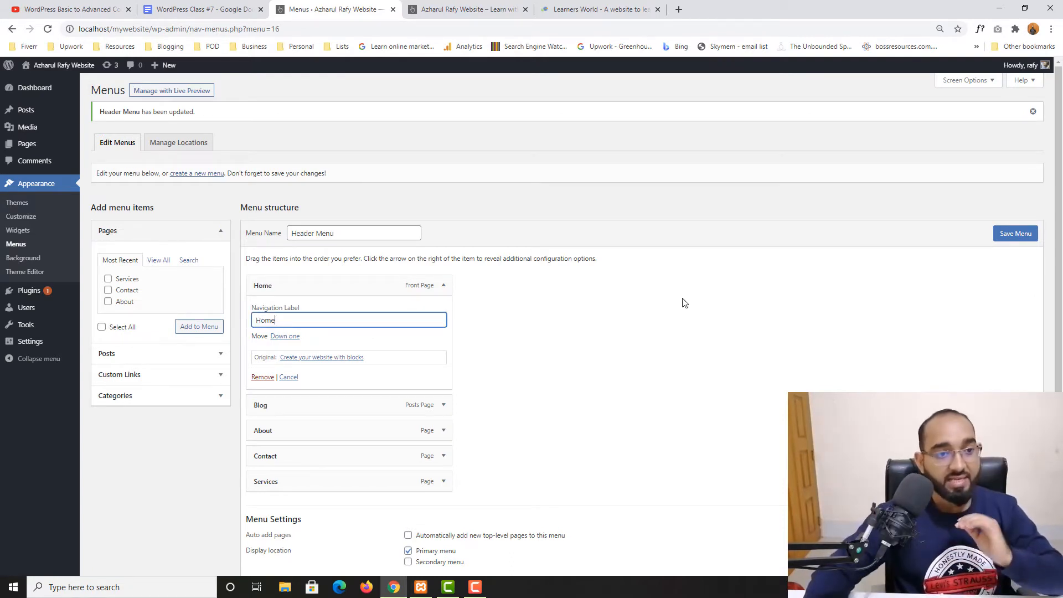
pyautogui.click(1016, 233)
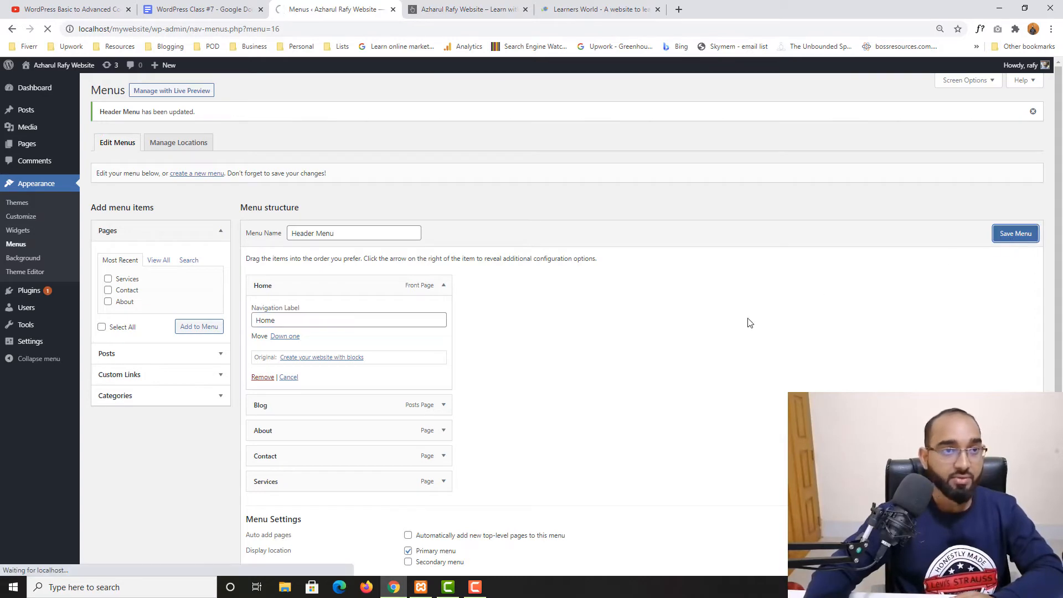
# Reload the website's front end to check the renamed front page item, and follow its Home link in the header.
pyautogui.click(462, 6)
pyautogui.click(48, 28)
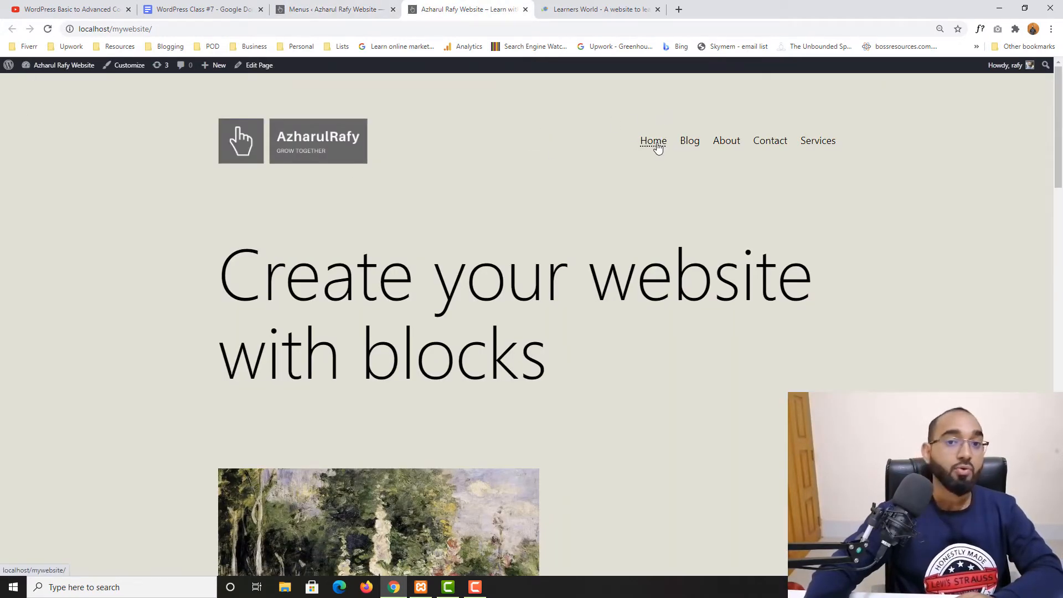
pyautogui.click(658, 146)
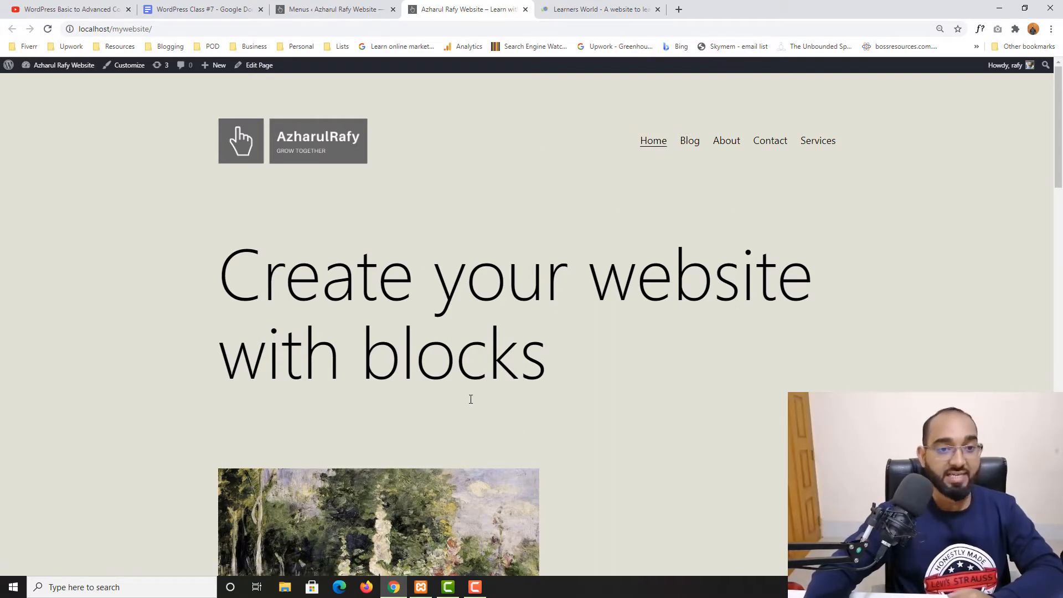
pyautogui.scroll(-1, 538, 420)
pyautogui.scroll(1, 575, 404)
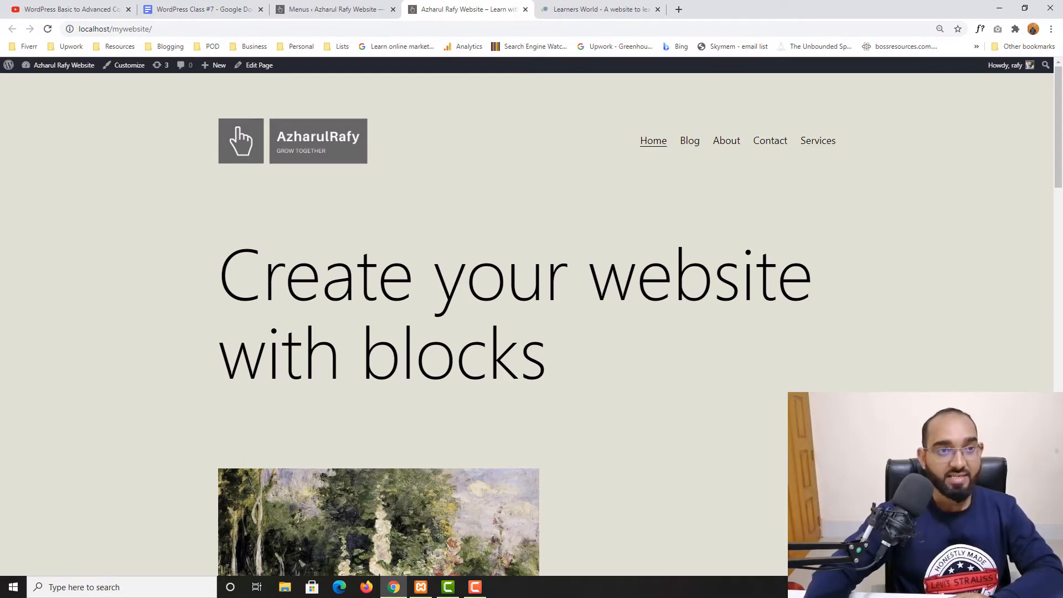
# Reorder the Header Menu to Home, About, Services, Blog, Contact, save it and reload the front end.
pyautogui.click(369, 5)
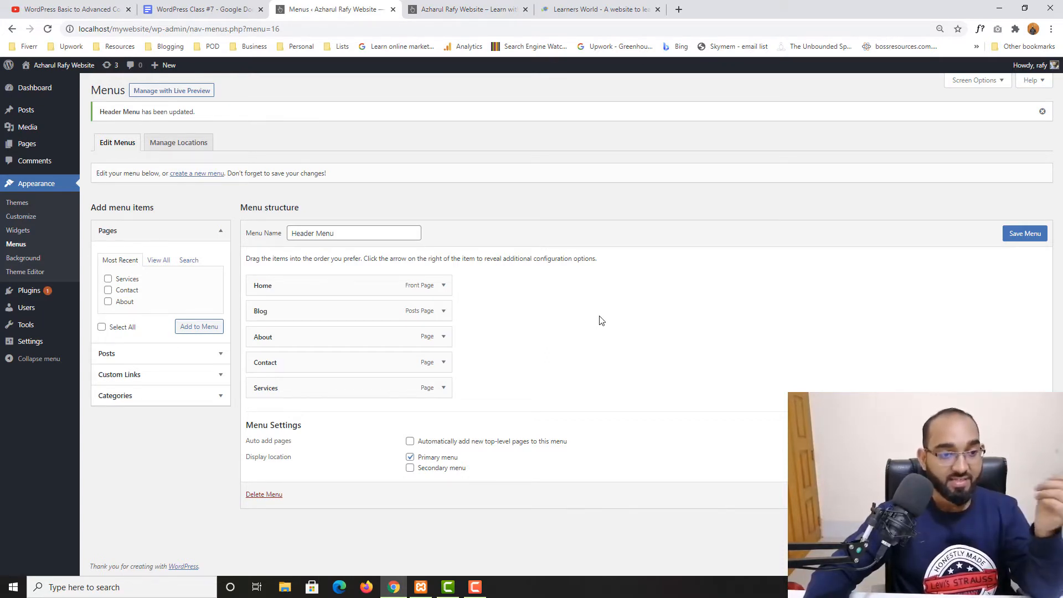
pyautogui.moveTo(286, 339); pyautogui.dragTo(280, 311)
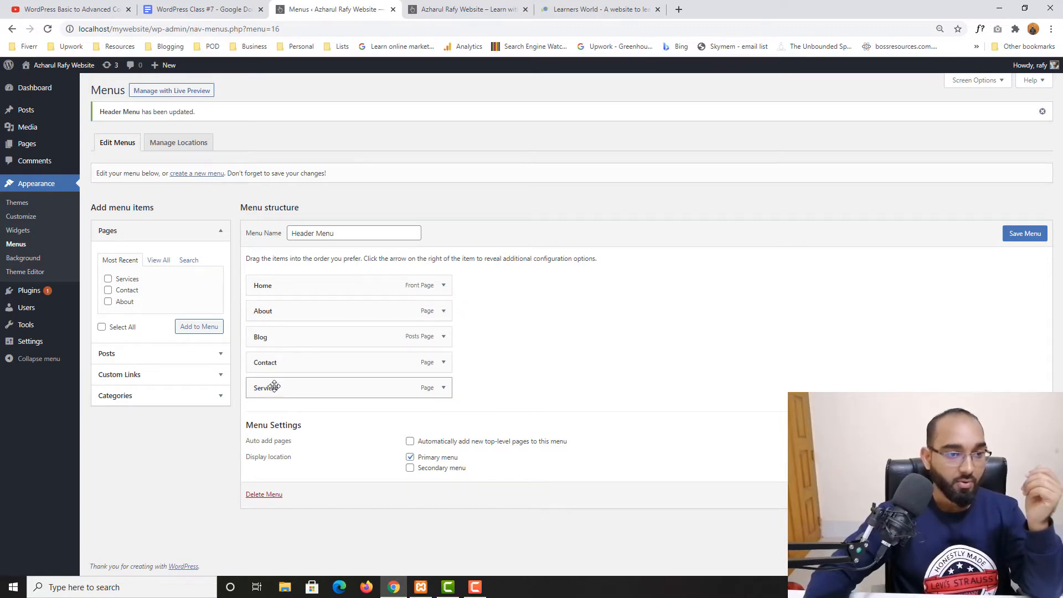
pyautogui.moveTo(275, 384); pyautogui.dragTo(269, 336)
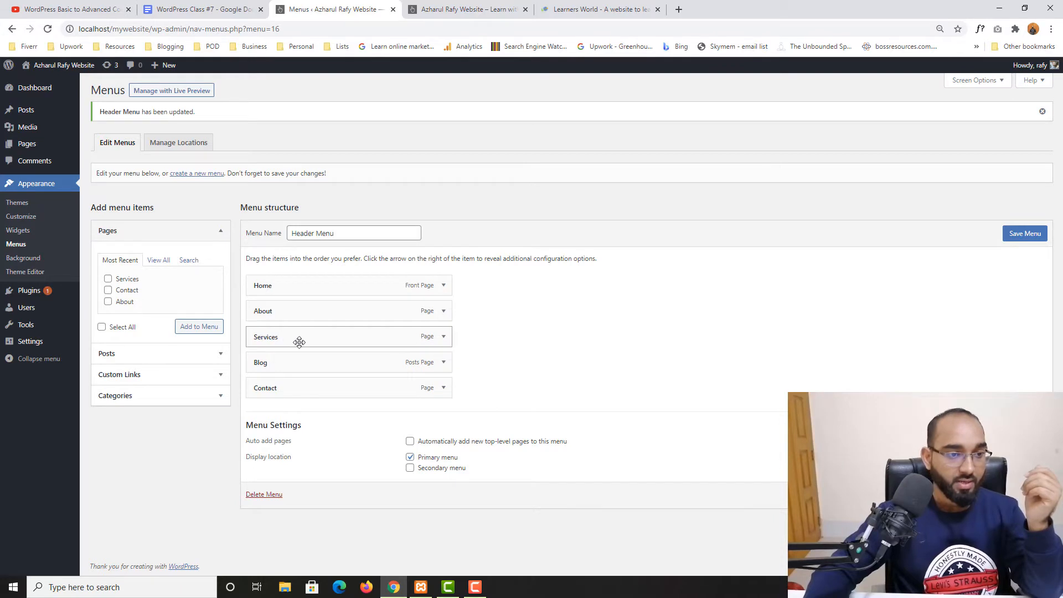
pyautogui.click(1005, 242)
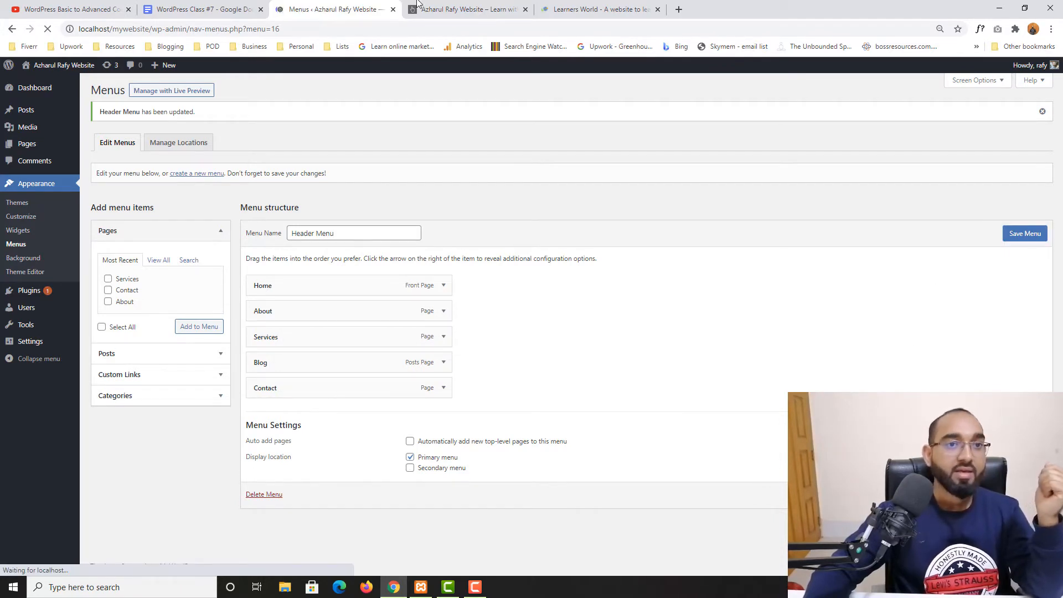
pyautogui.click(468, 10)
pyautogui.click(47, 29)
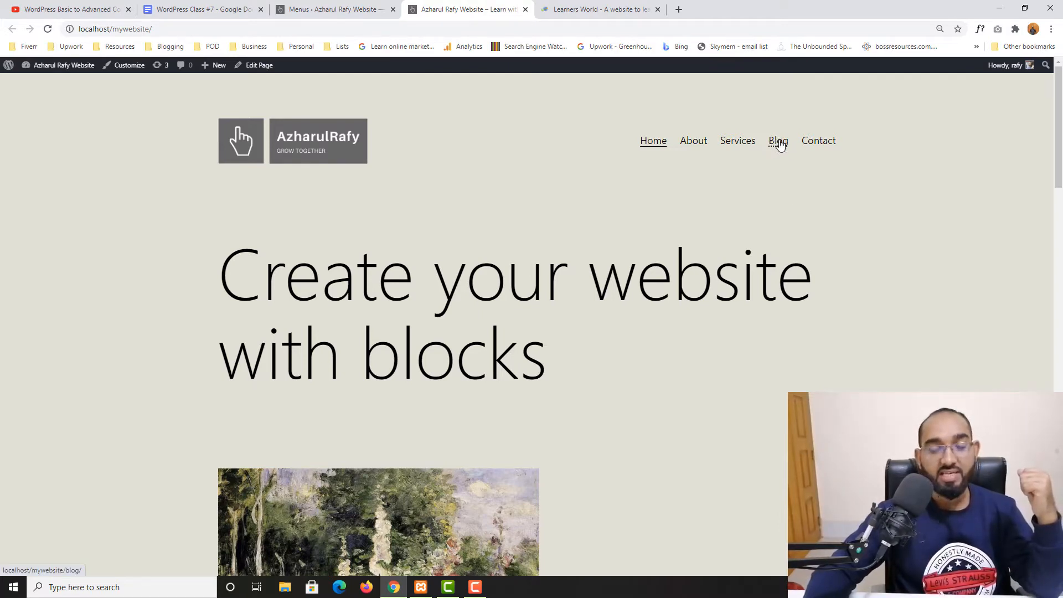
# Examine the YouTubing category page from the Learn submenu on the Learners World site and return to the Menus settings.
pyautogui.click(595, 9)
pyautogui.moveTo(640, 114)
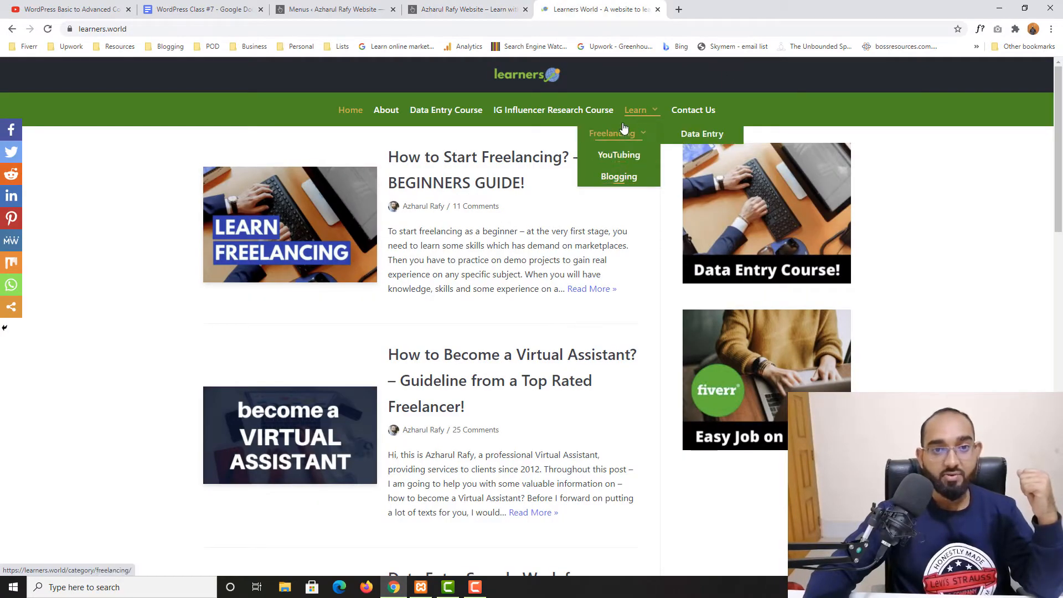
pyautogui.click(625, 161)
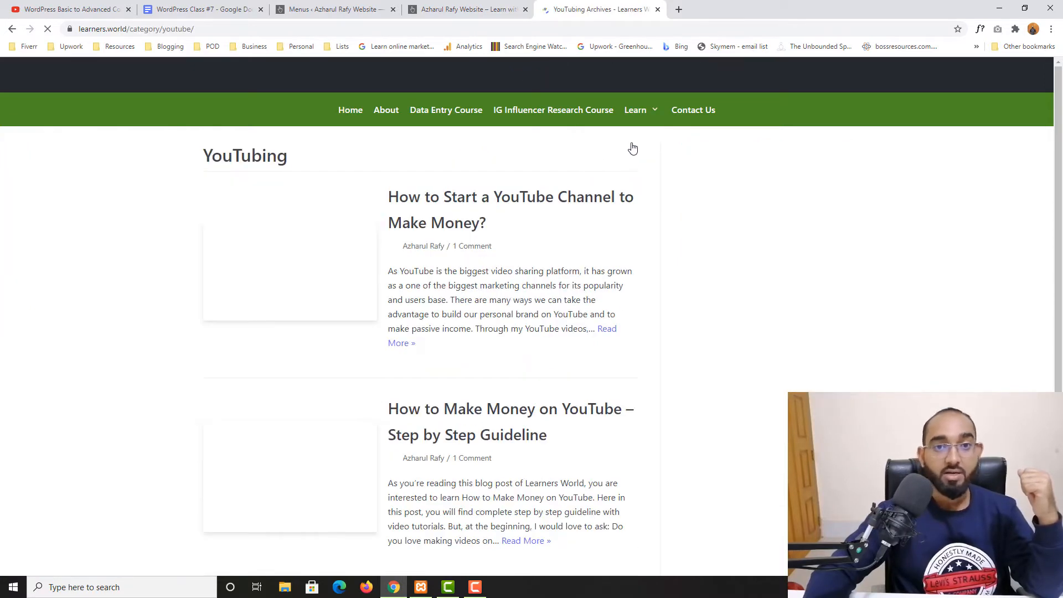
pyautogui.moveTo(634, 137)
pyautogui.scroll(-5, 217, 399)
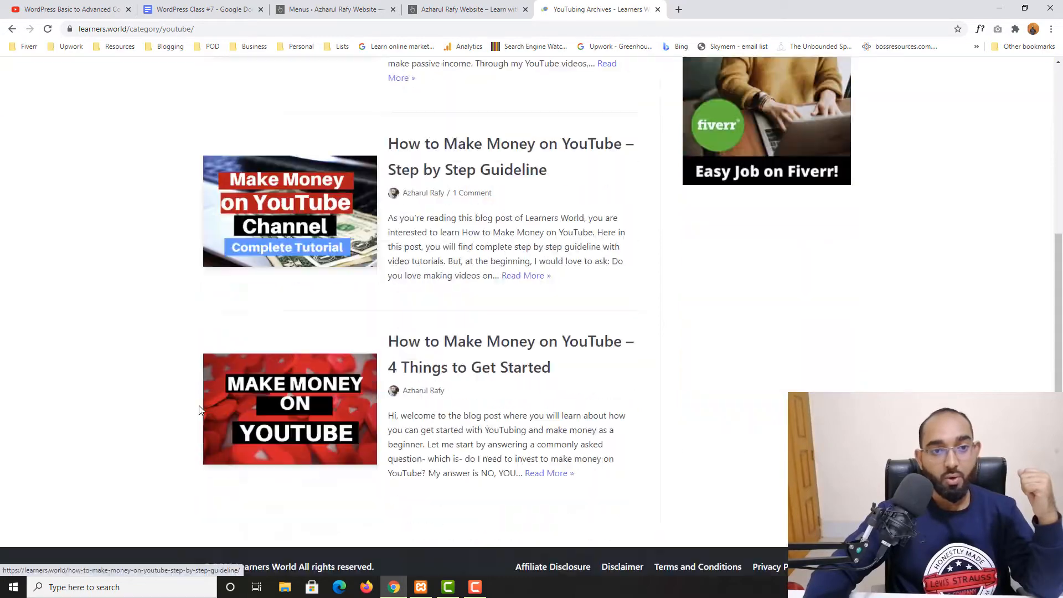
pyautogui.scroll(5, 218, 400)
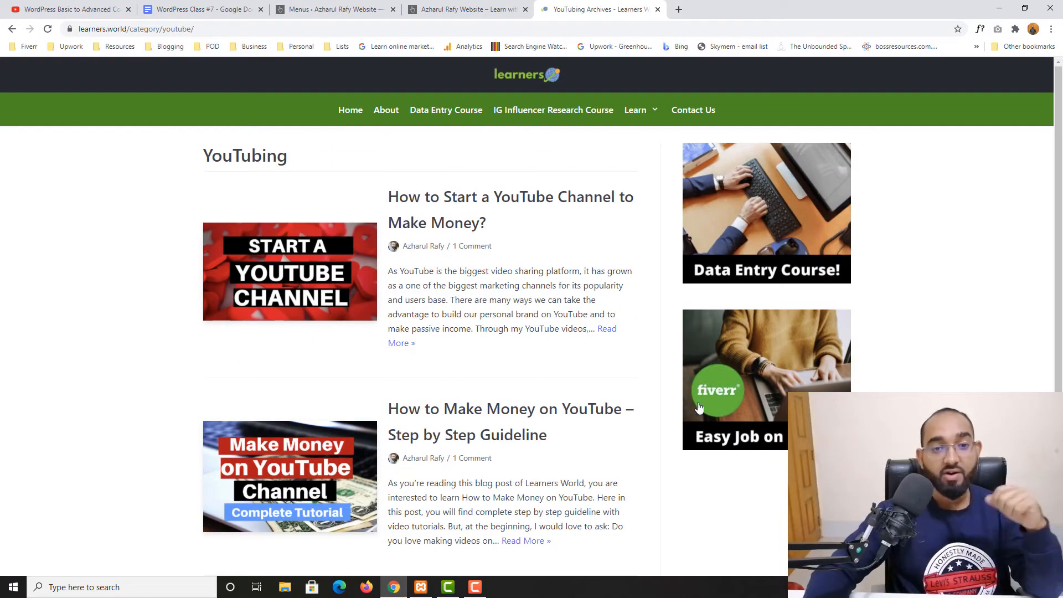
pyautogui.scroll(-3, 166, 443)
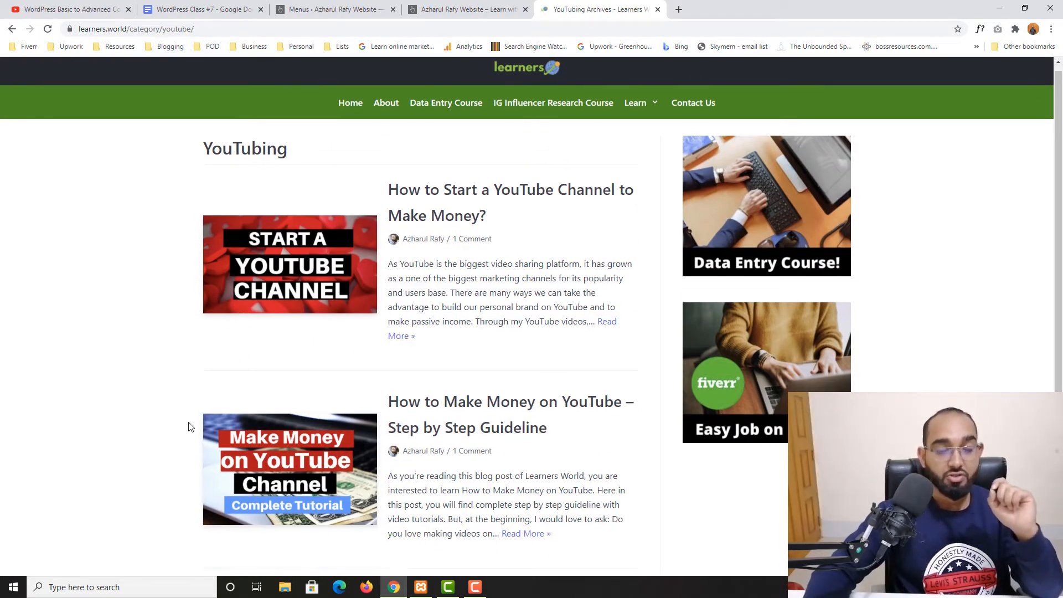
pyautogui.scroll(3, 216, 430)
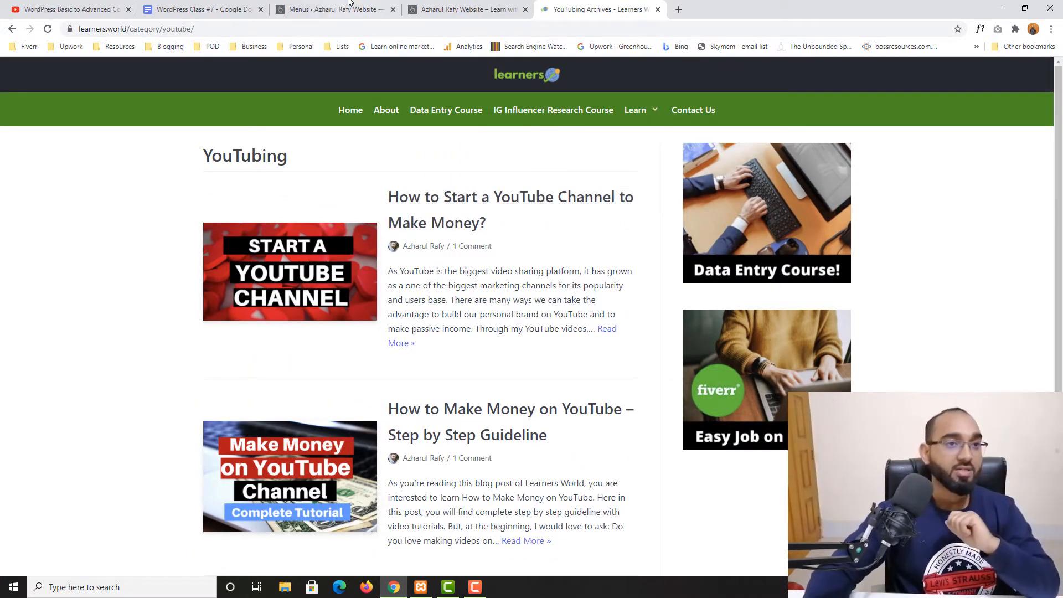
pyautogui.click(465, 9)
pyautogui.click(327, 8)
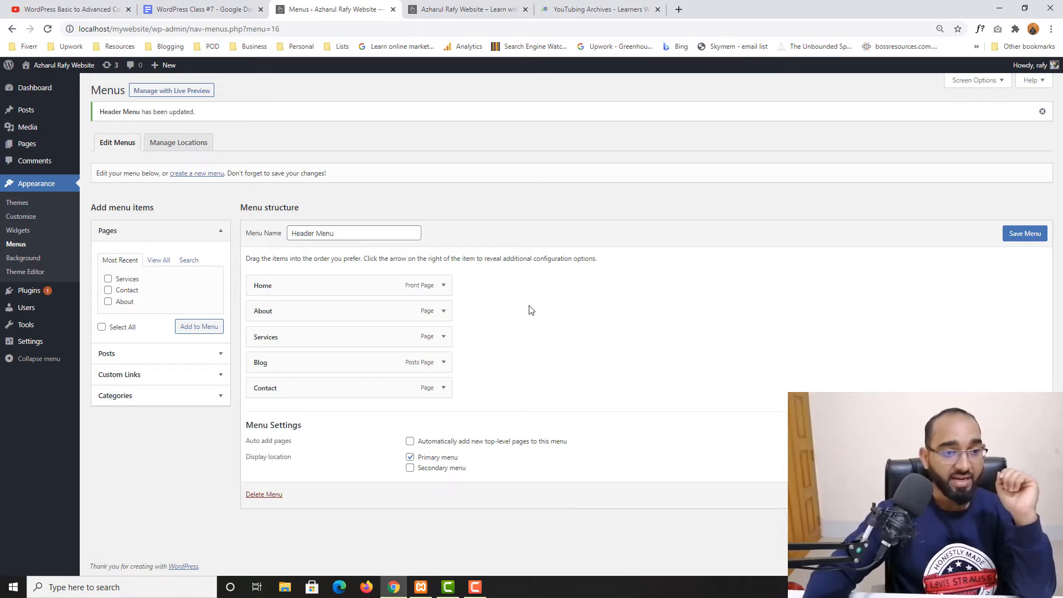
# Add the Freelancing and WordPress categories to the Header Menu and save it.
pyautogui.click(133, 396)
pyautogui.click(158, 325)
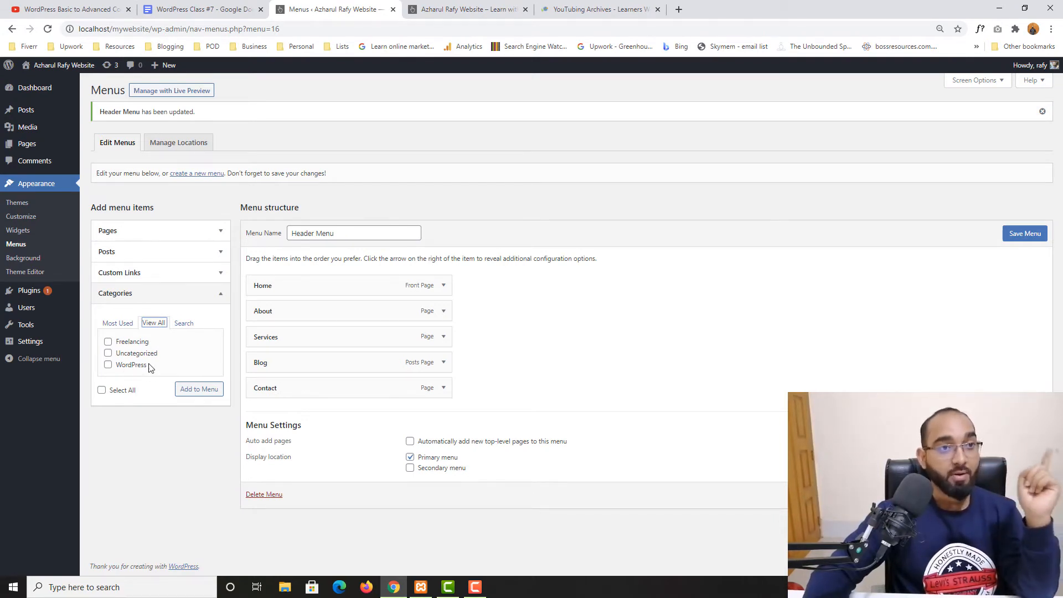
pyautogui.click(25, 6)
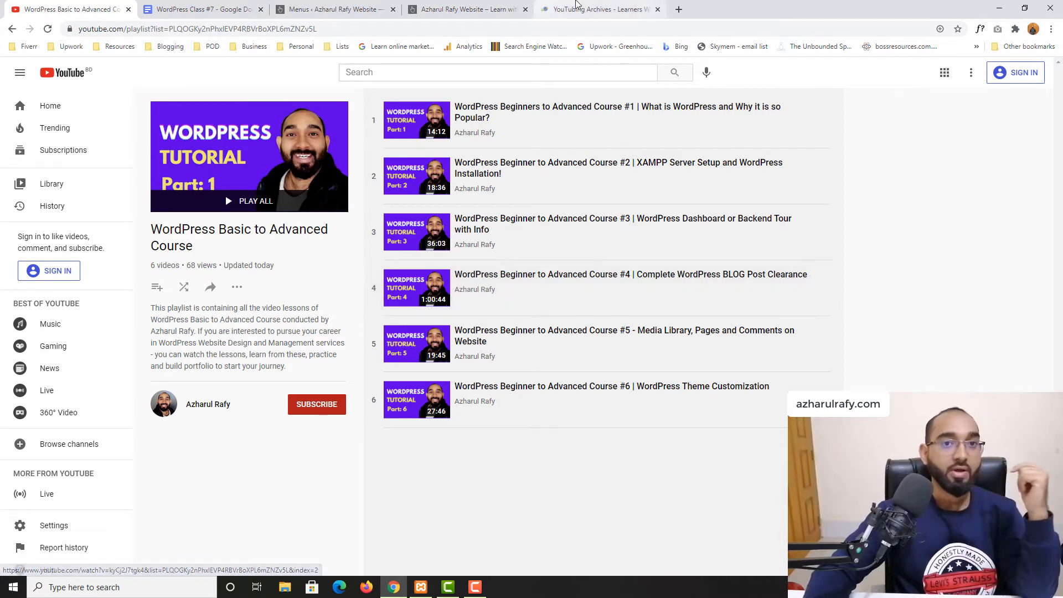
pyautogui.click(326, 10)
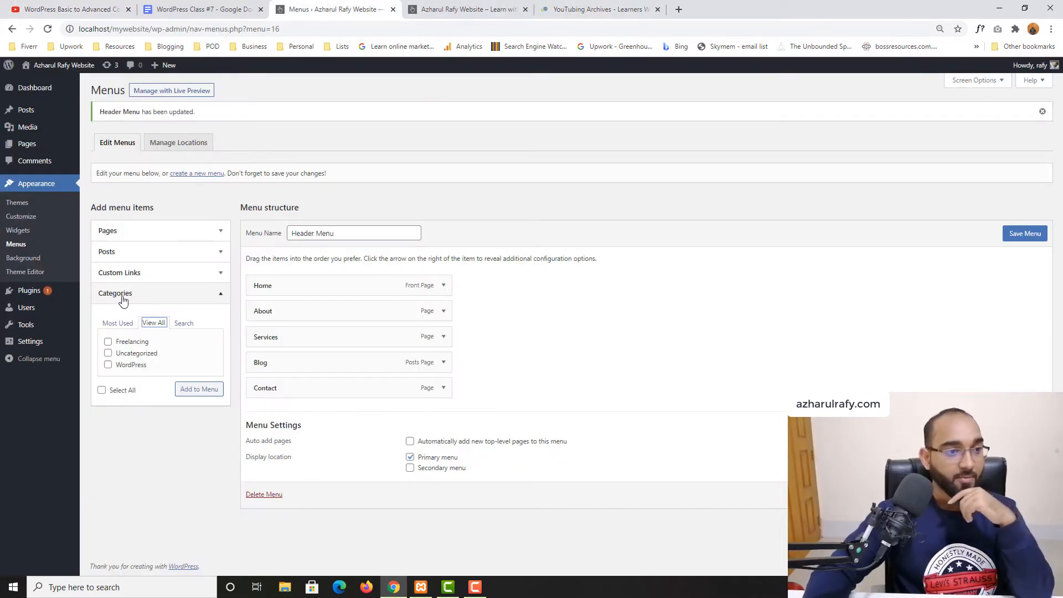
pyautogui.click(123, 367)
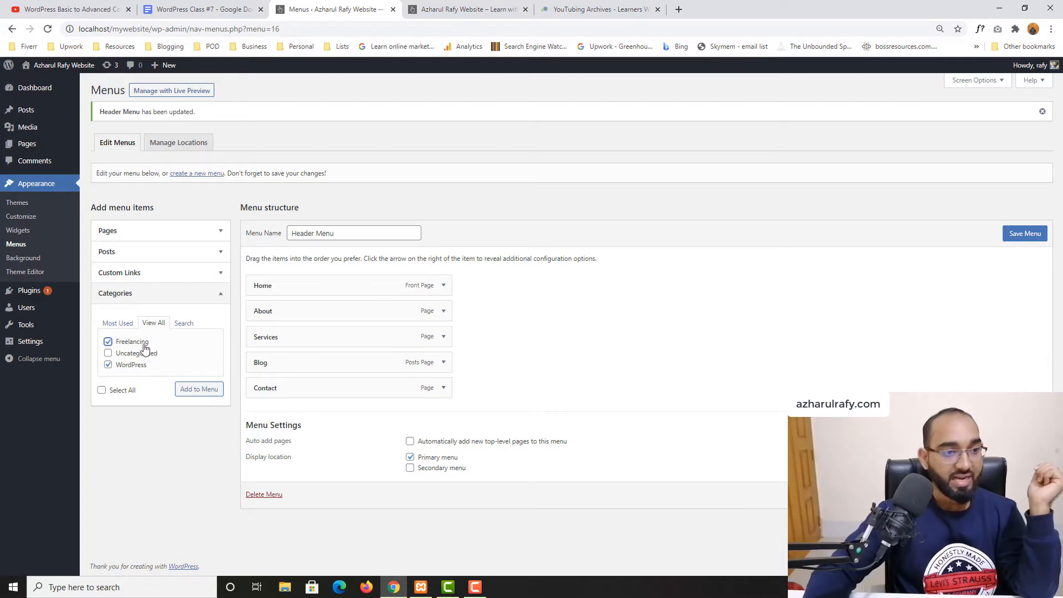
pyautogui.click(199, 390)
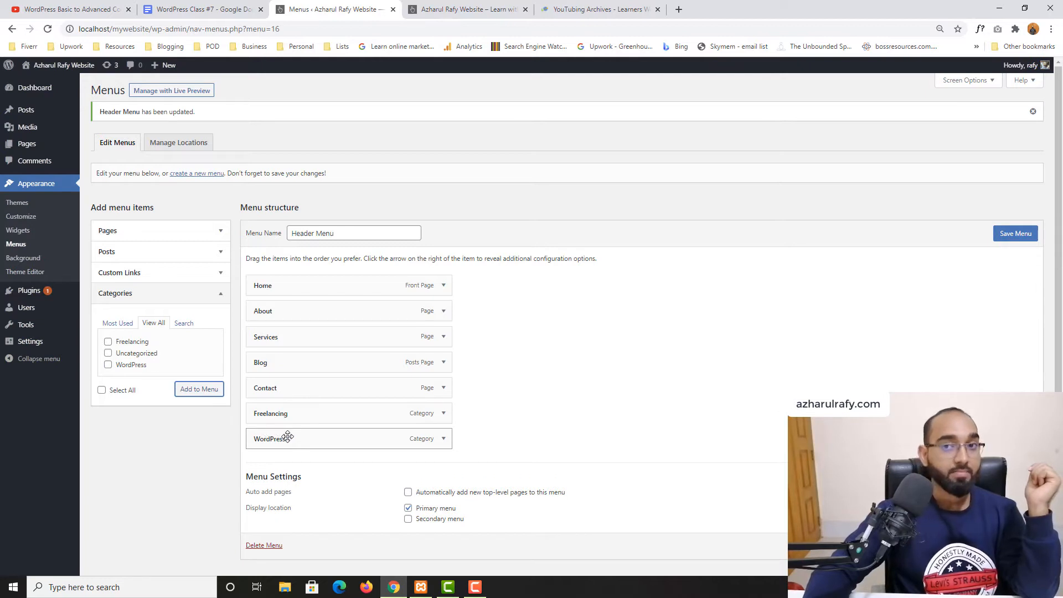
pyautogui.click(1007, 238)
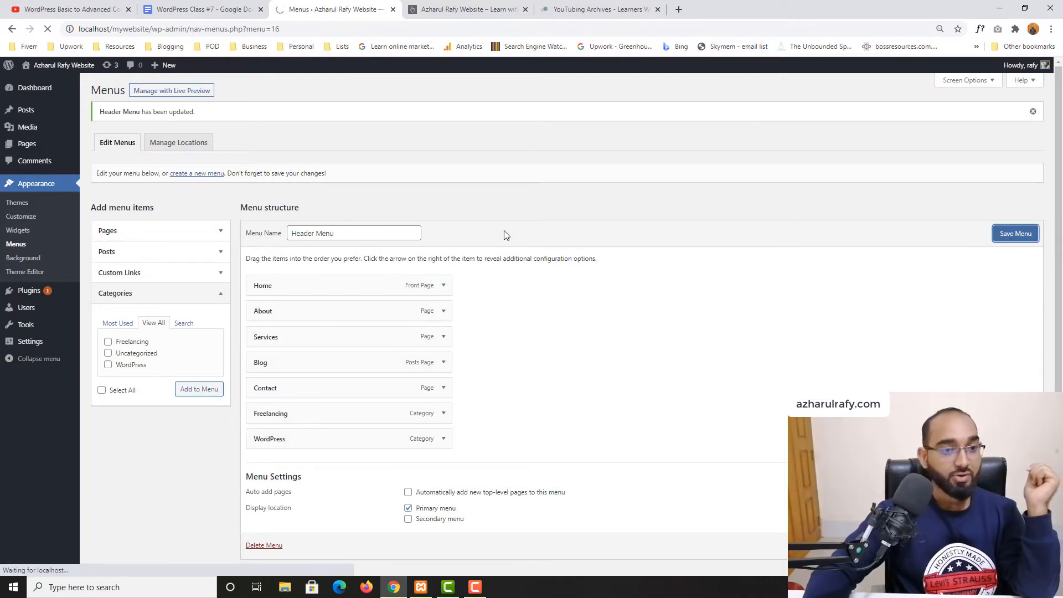
# Reload the website's front end and examine the Freelancing and WordPress category pages through their header links.
pyautogui.click(453, 6)
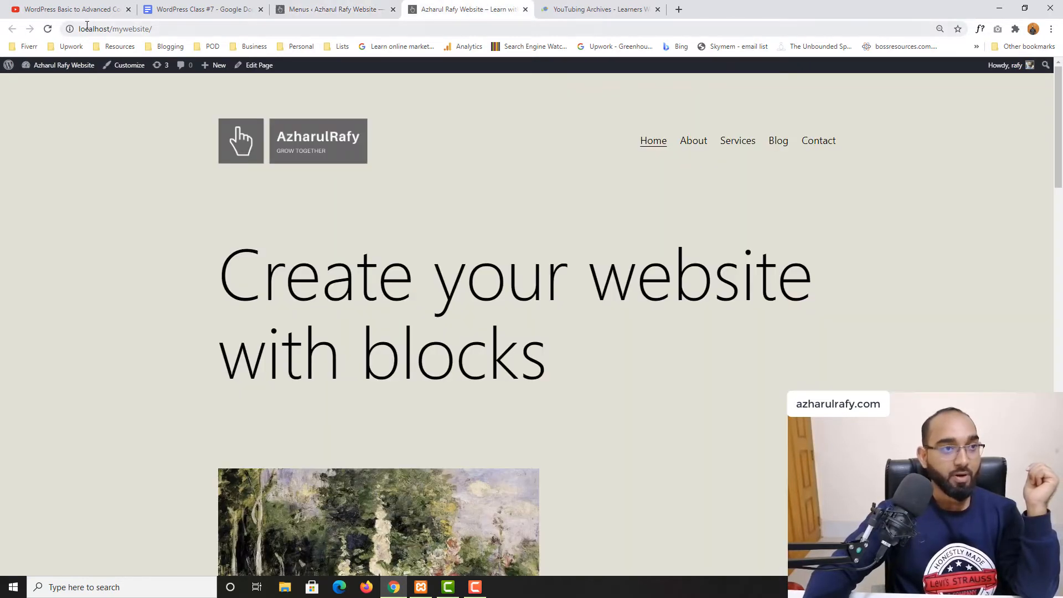
pyautogui.click(49, 30)
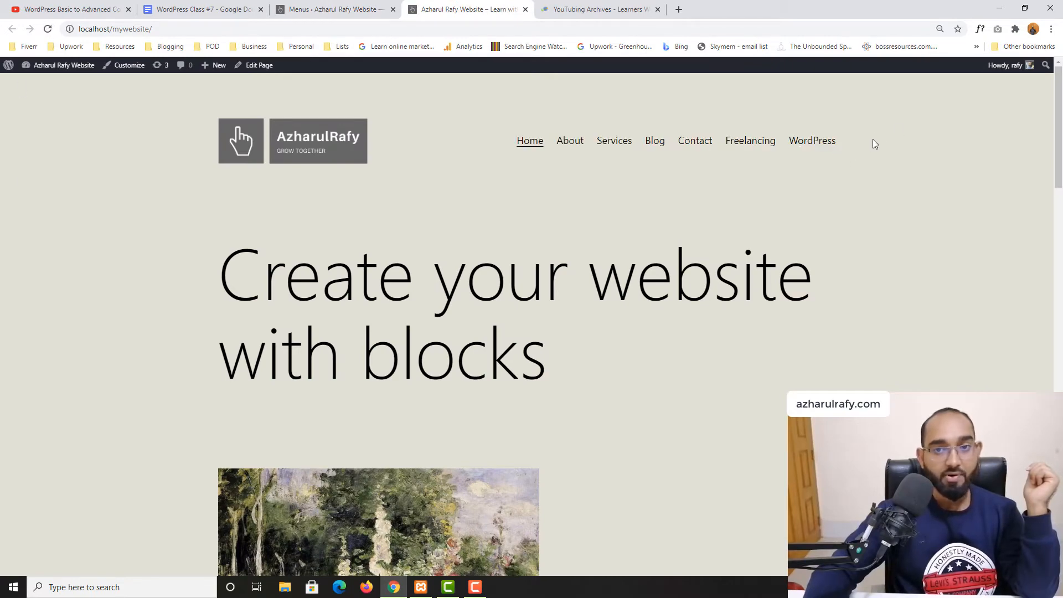
pyautogui.click(737, 143)
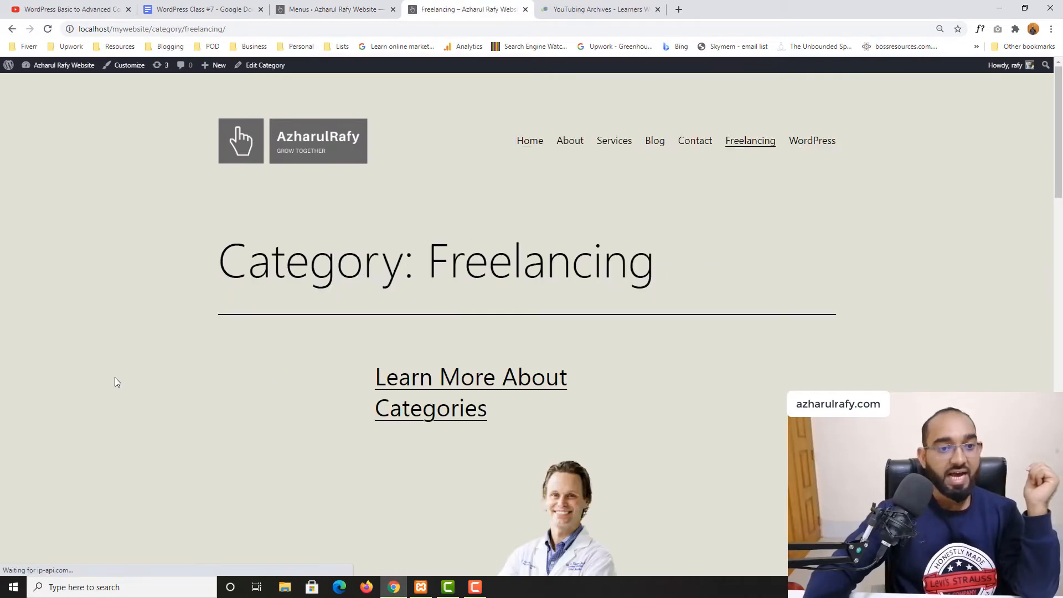
pyautogui.scroll(-20, 92, 387)
pyautogui.scroll(20, 689, 316)
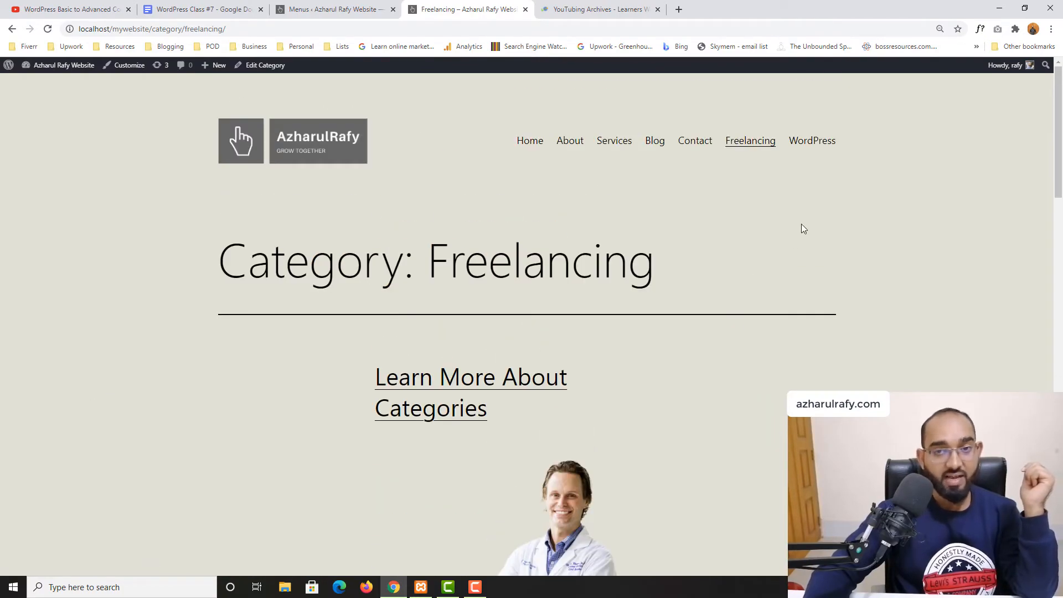
pyautogui.click(809, 151)
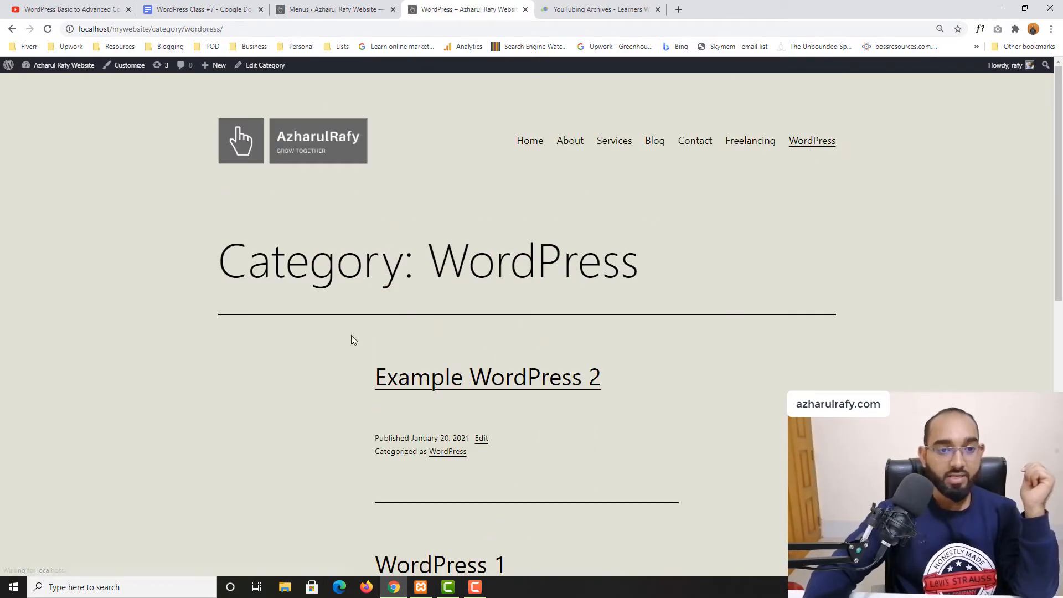
pyautogui.scroll(-10, 351, 340)
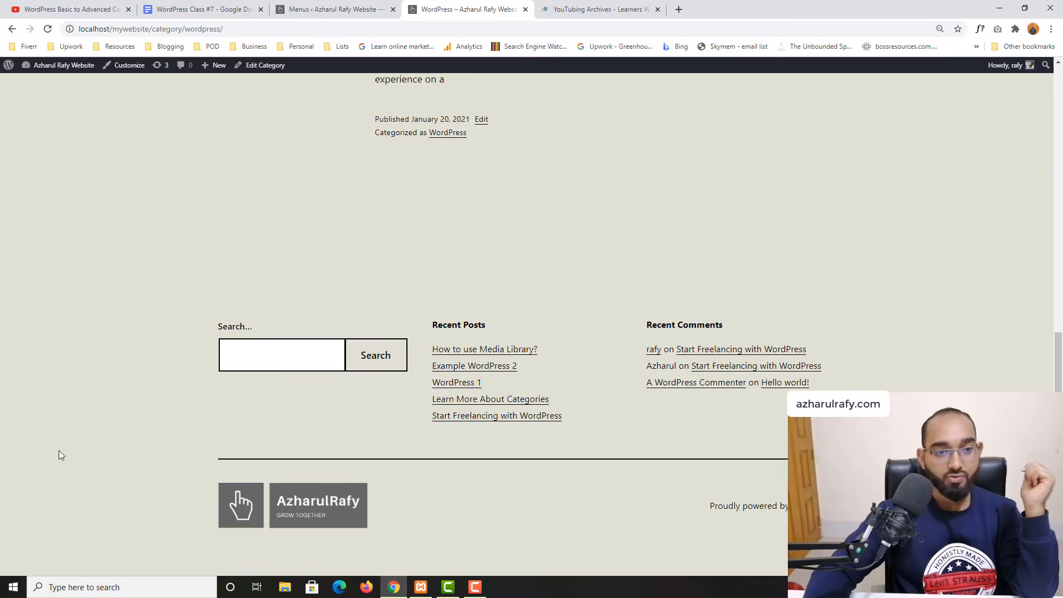
pyautogui.scroll(10, 59, 450)
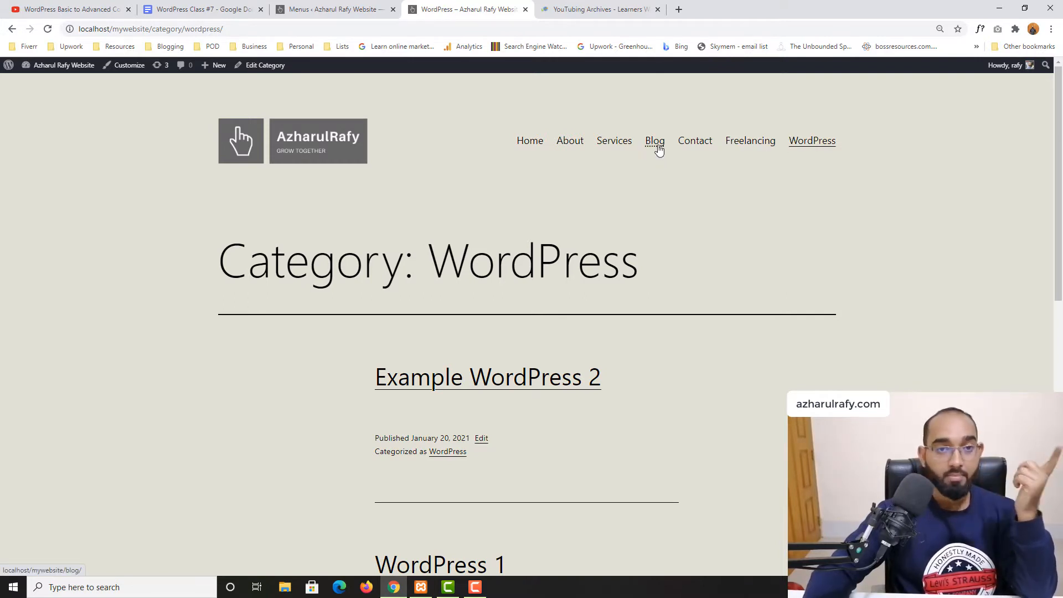
# Nest the Freelancing and WordPress categories under Blog in the Header Menu and save the menu.
pyautogui.click(336, 6)
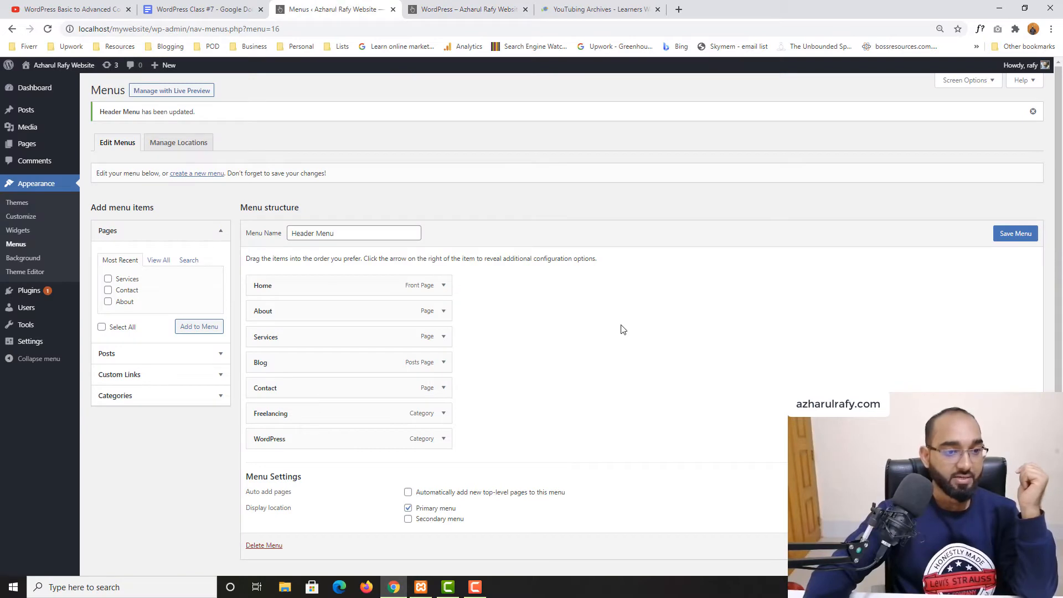
pyautogui.moveTo(300, 415); pyautogui.dragTo(320, 387)
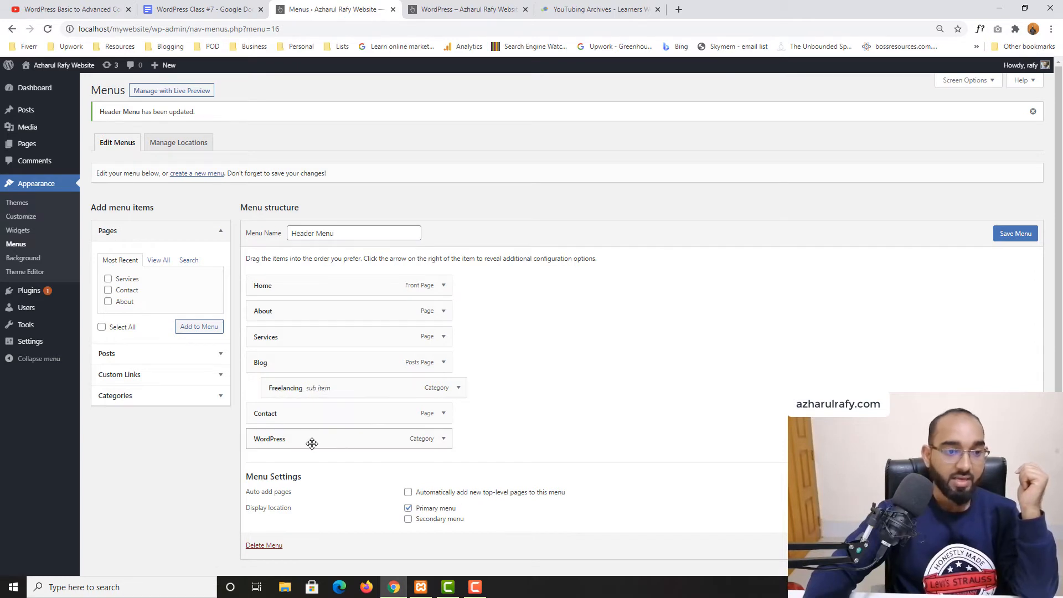
pyautogui.moveTo(313, 443); pyautogui.dragTo(326, 416)
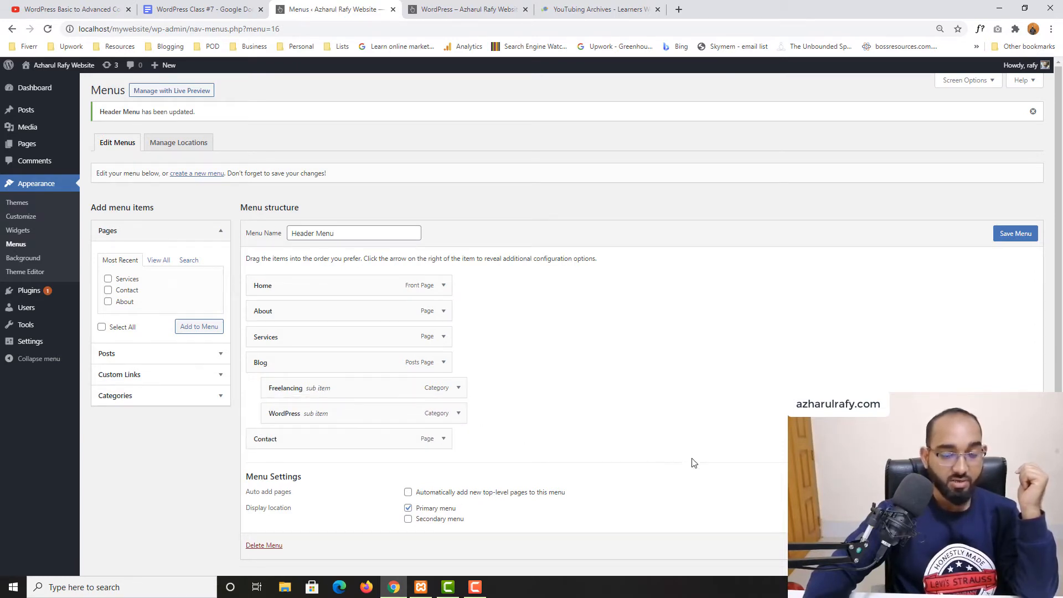
pyautogui.click(1010, 243)
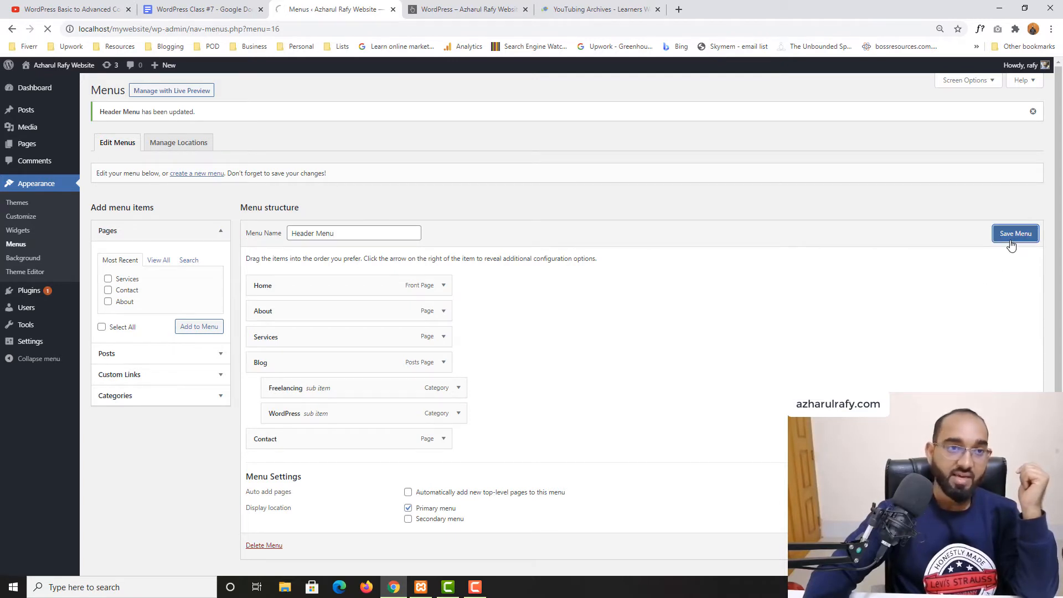
# Reload the website's front end and examine the Freelancing category page reached through the Blog submenu.
pyautogui.click(452, 5)
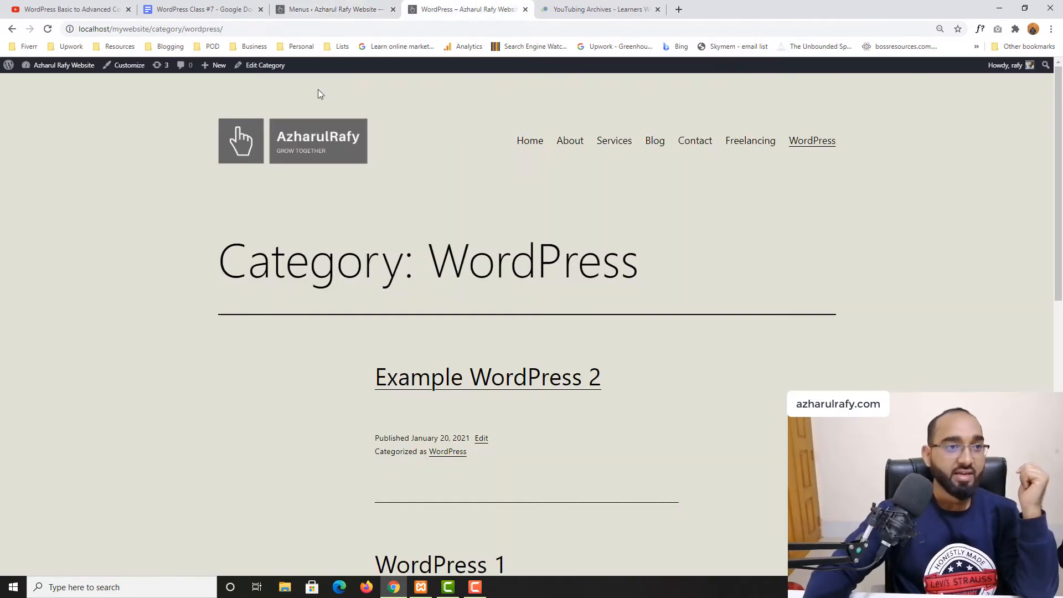
pyautogui.click(48, 29)
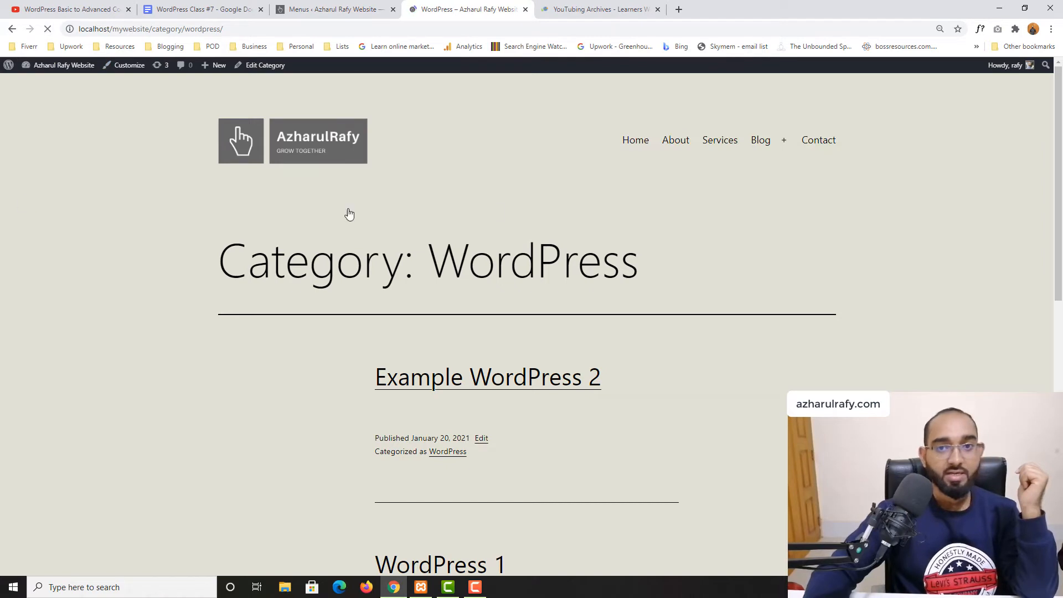
pyautogui.moveTo(762, 143)
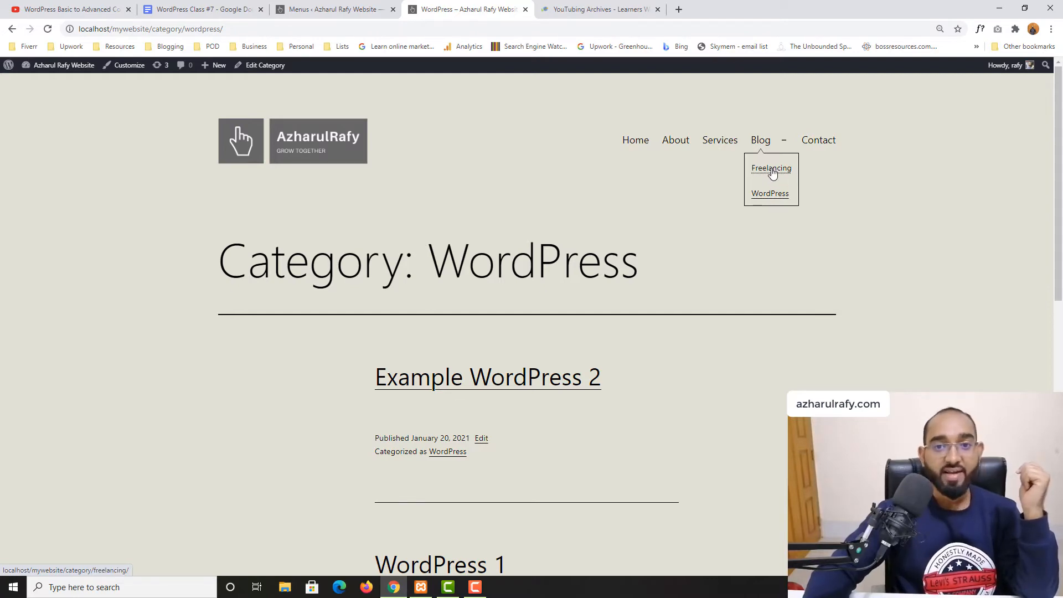
pyautogui.click(772, 169)
pyautogui.scroll(-10, 263, 332)
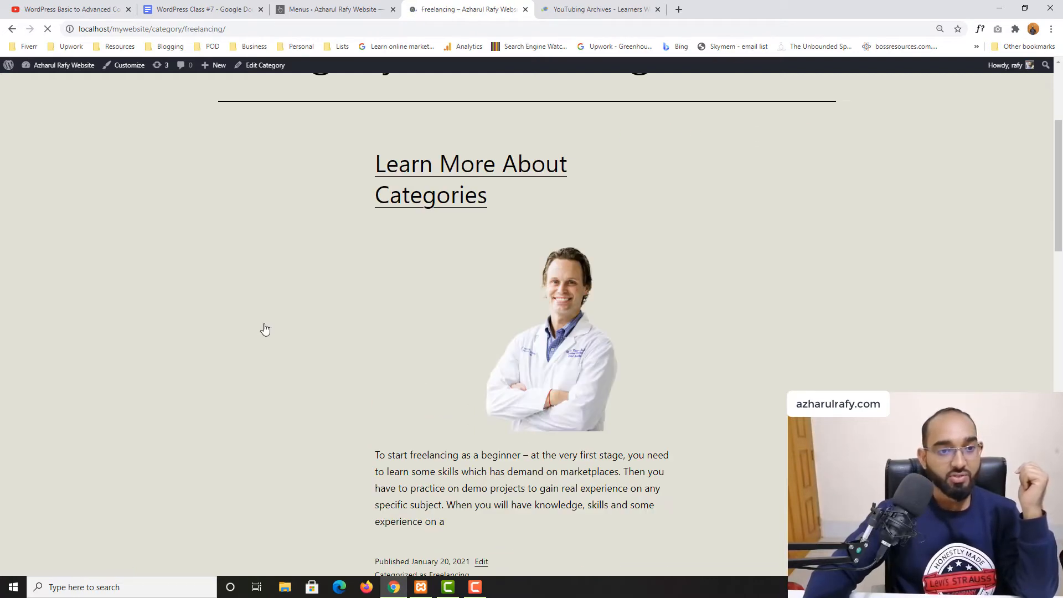
pyautogui.scroll(-12, 262, 342)
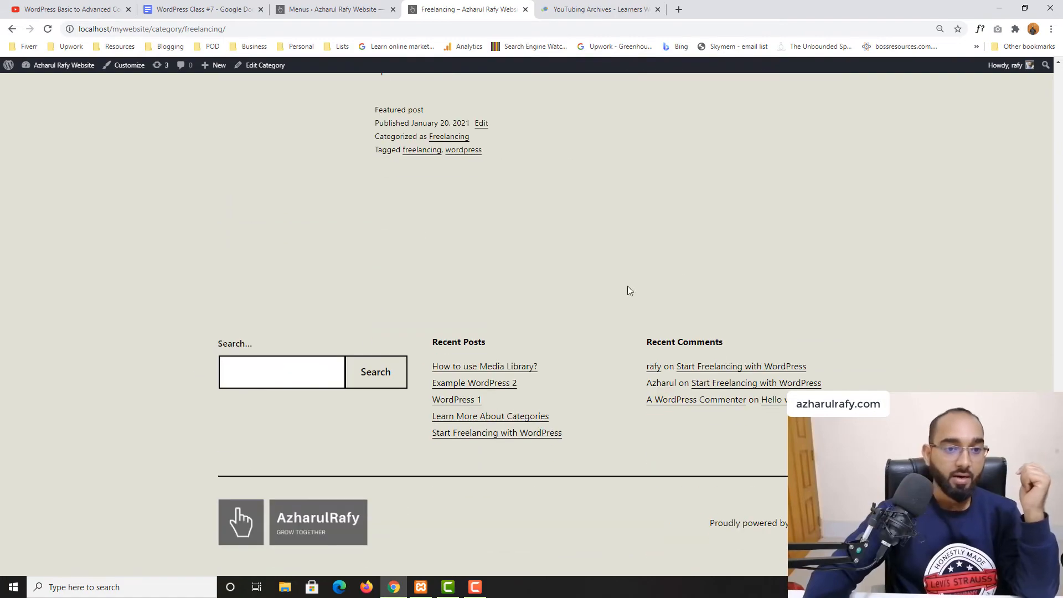
pyautogui.scroll(8, 108, 350)
pyautogui.scroll(-3, 347, 414)
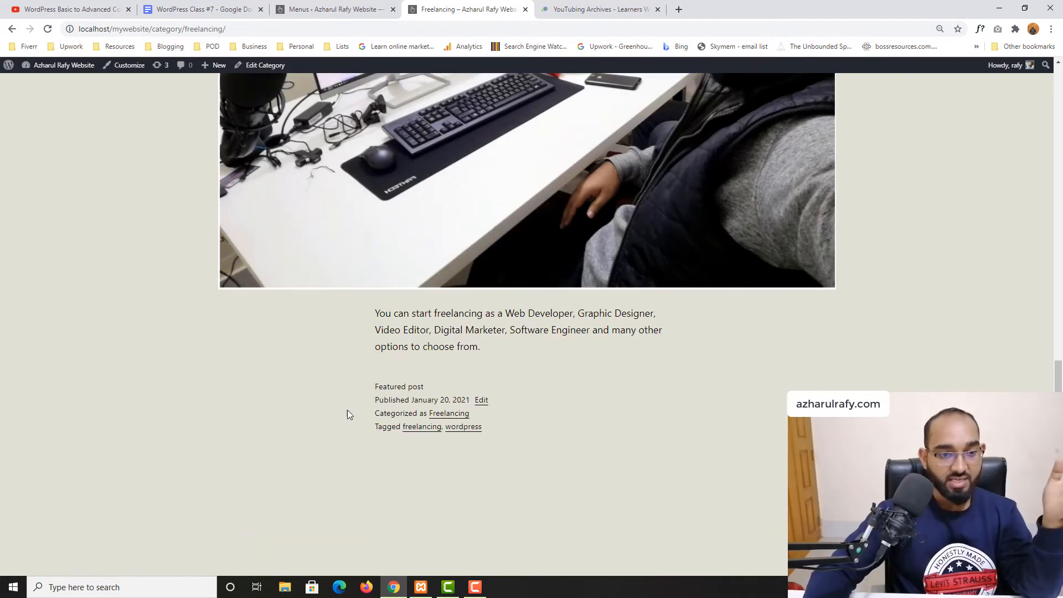
pyautogui.scroll(12, 654, 394)
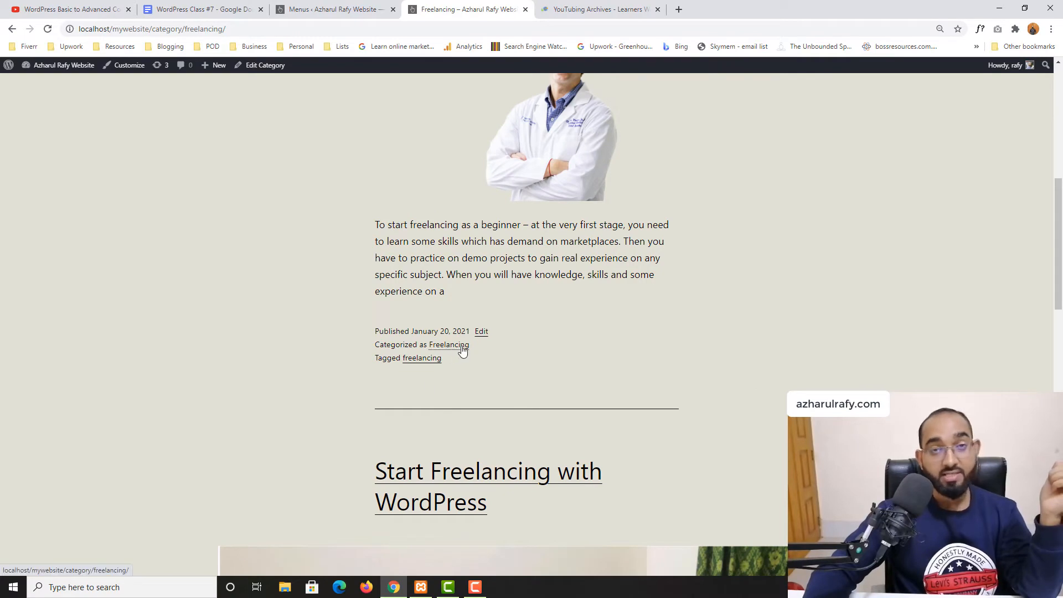
pyautogui.scroll(8, 886, 340)
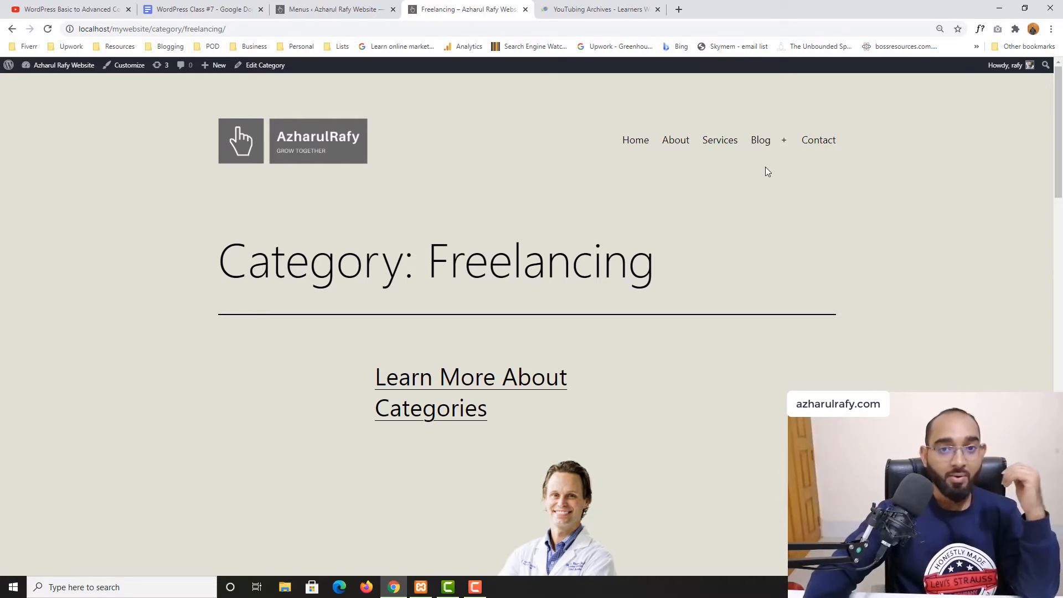
# Add the posts Start Freelancing with WordPress and Learn More About Categories to the Header Menu as sub items of Freelancing, in that order.
pyautogui.click(332, 9)
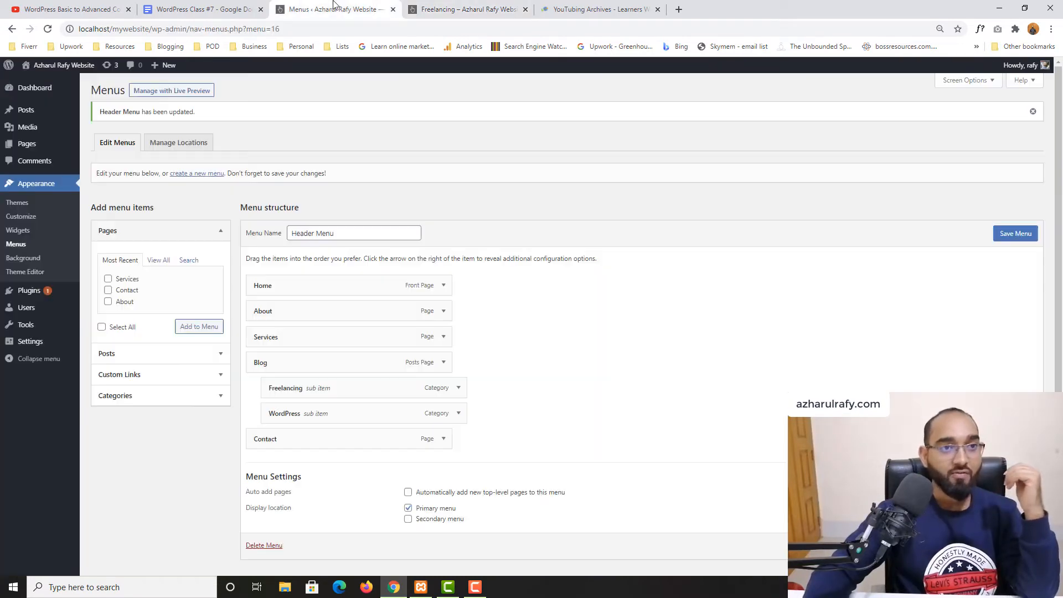
pyautogui.click(101, 356)
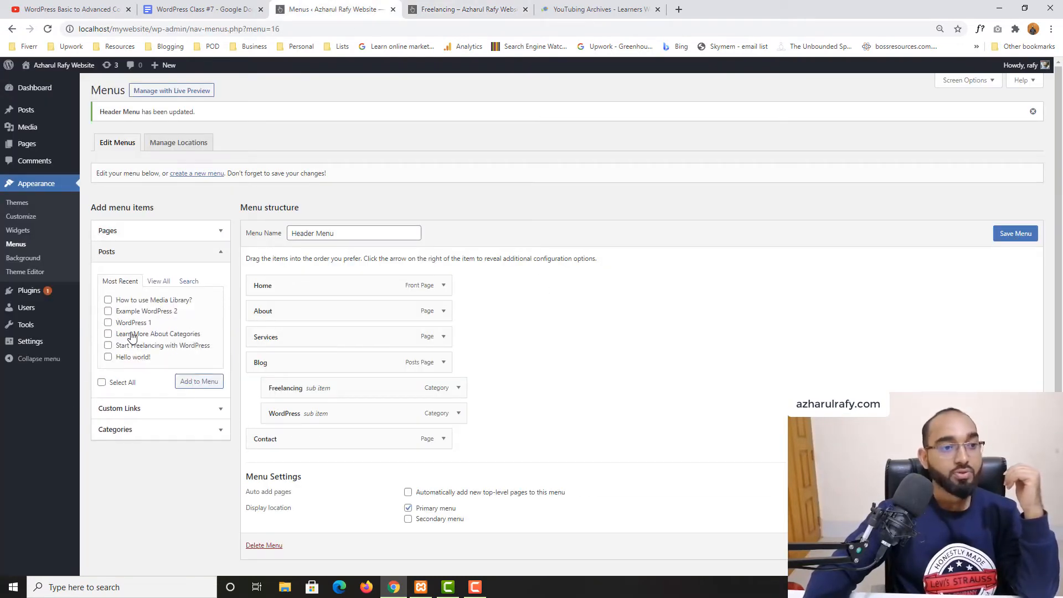
pyautogui.click(486, 11)
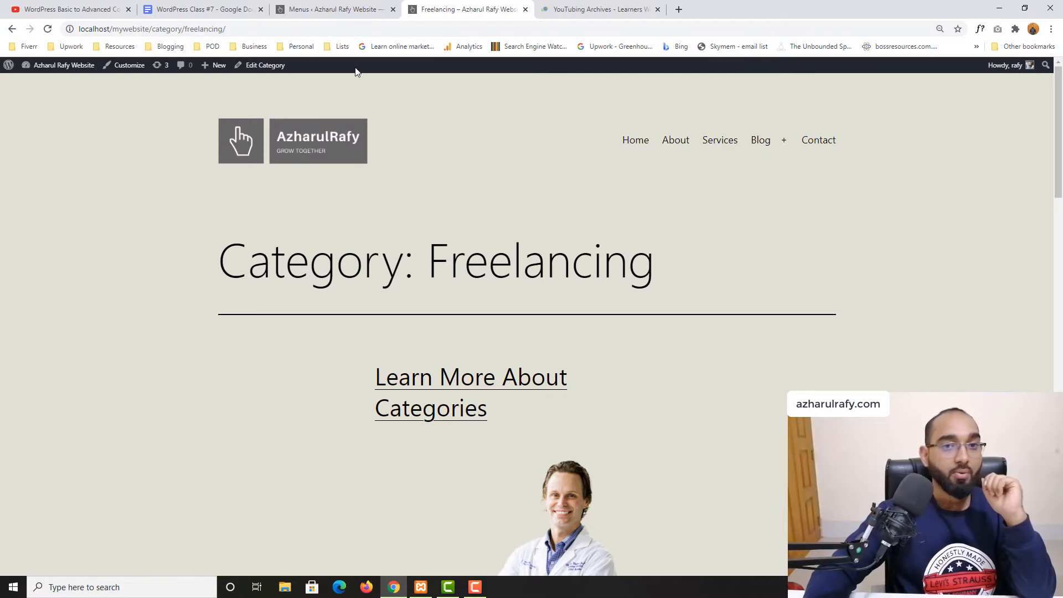
pyautogui.click(337, 9)
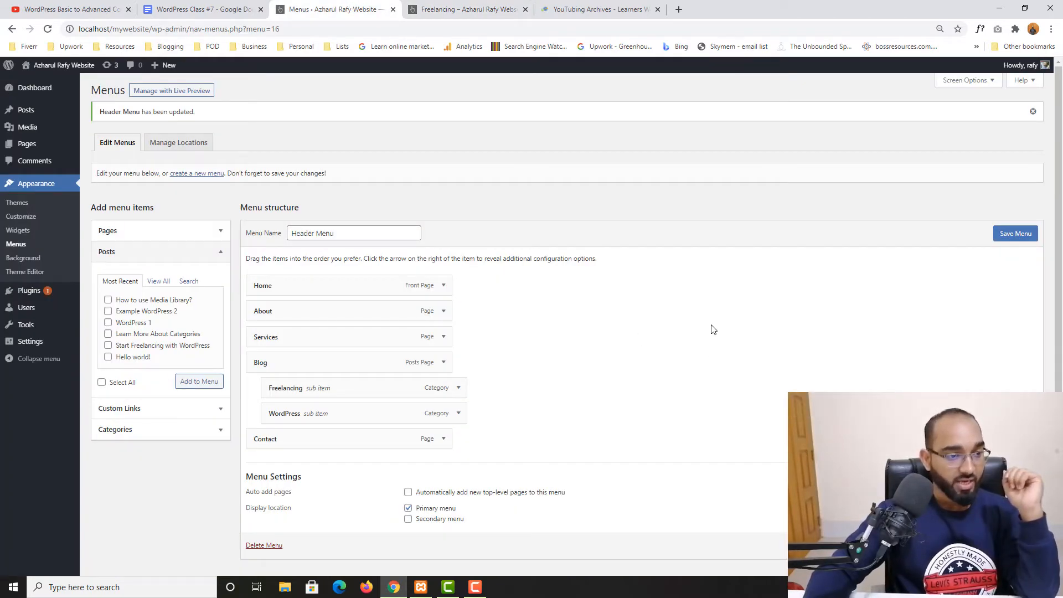
pyautogui.click(113, 254)
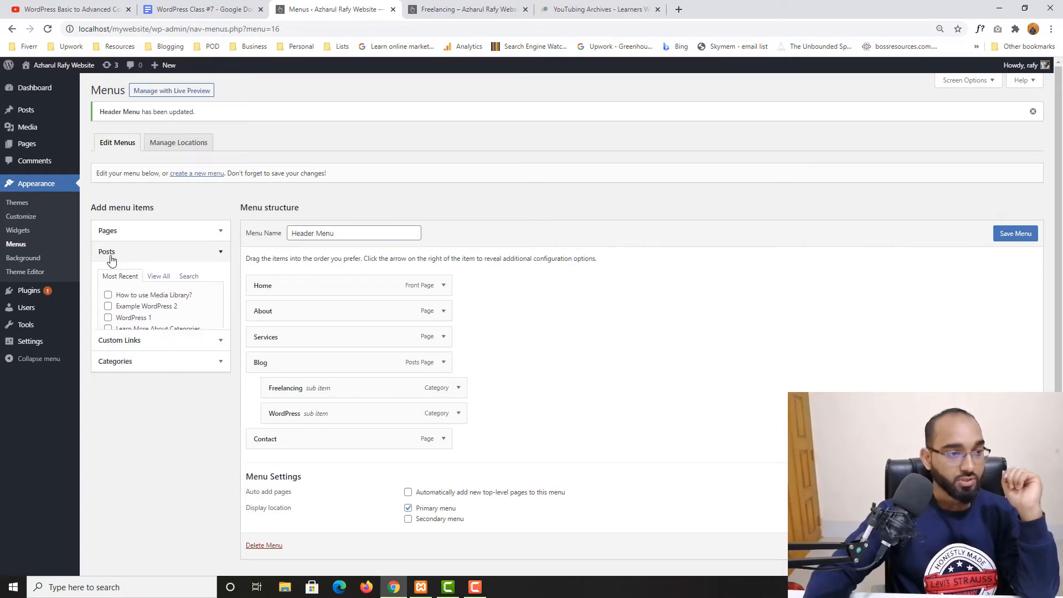
pyautogui.click(178, 252)
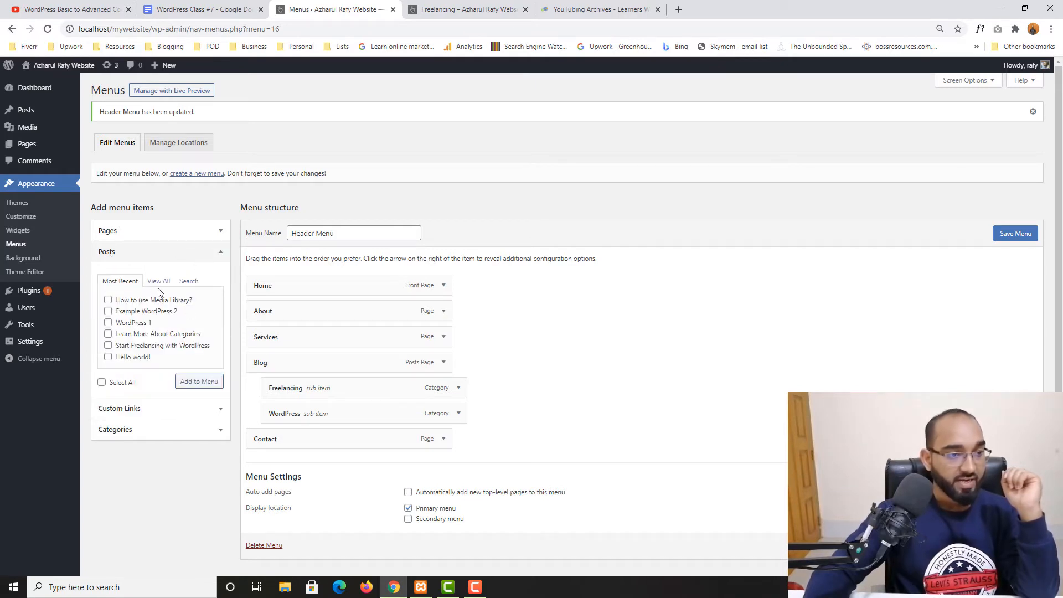
pyautogui.click(160, 282)
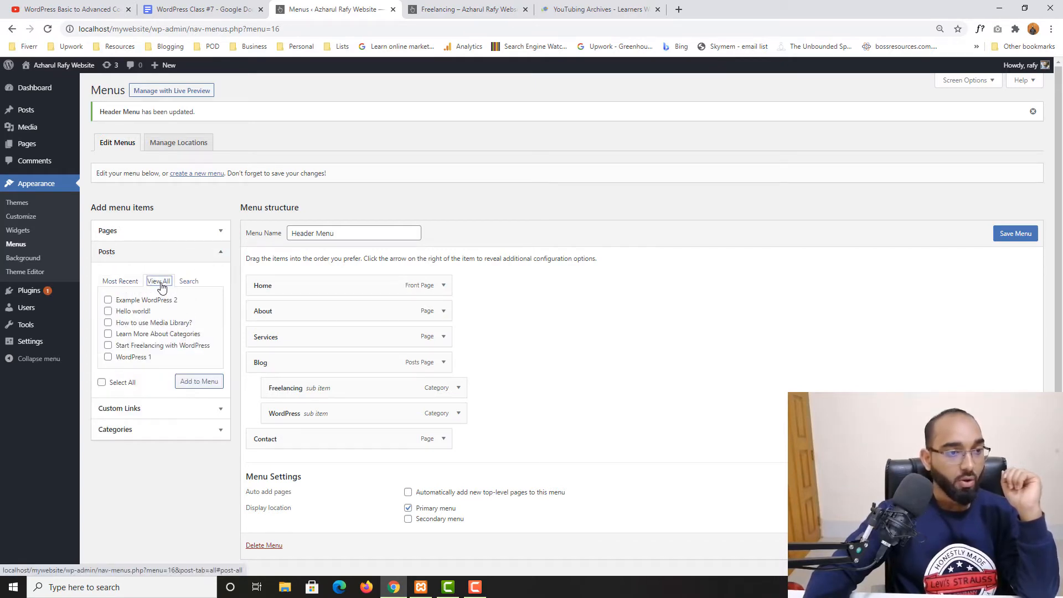
pyautogui.click(108, 346)
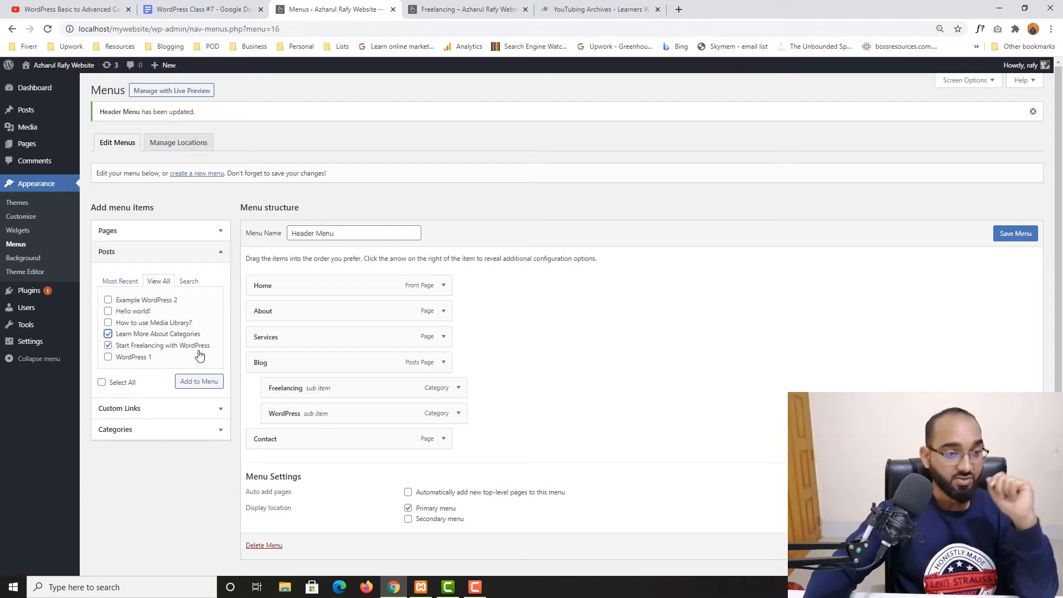
pyautogui.click(196, 382)
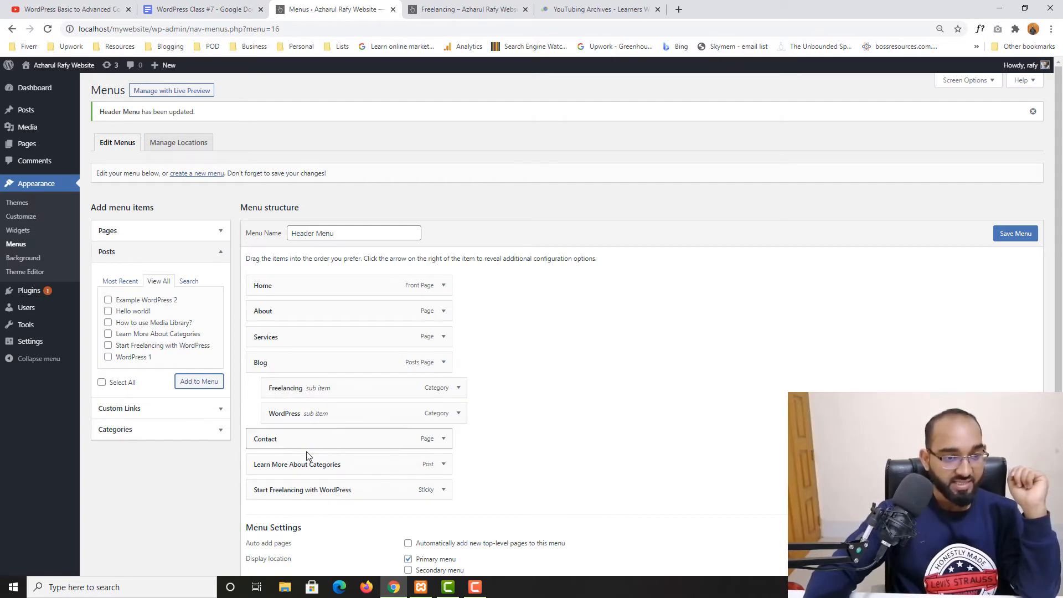
pyautogui.moveTo(304, 464); pyautogui.dragTo(326, 411)
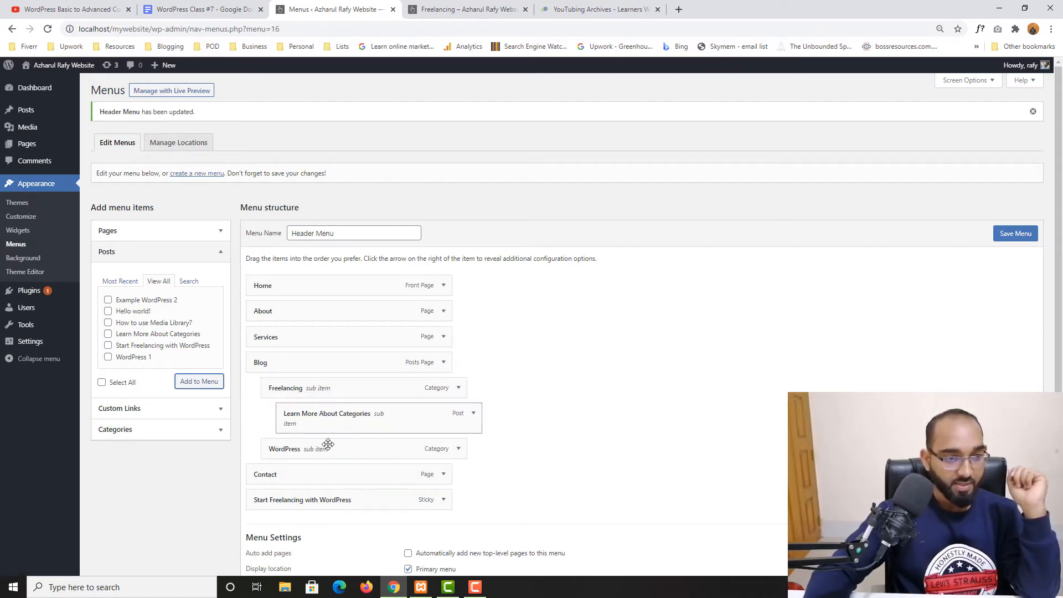
pyautogui.moveTo(320, 495); pyautogui.dragTo(346, 413)
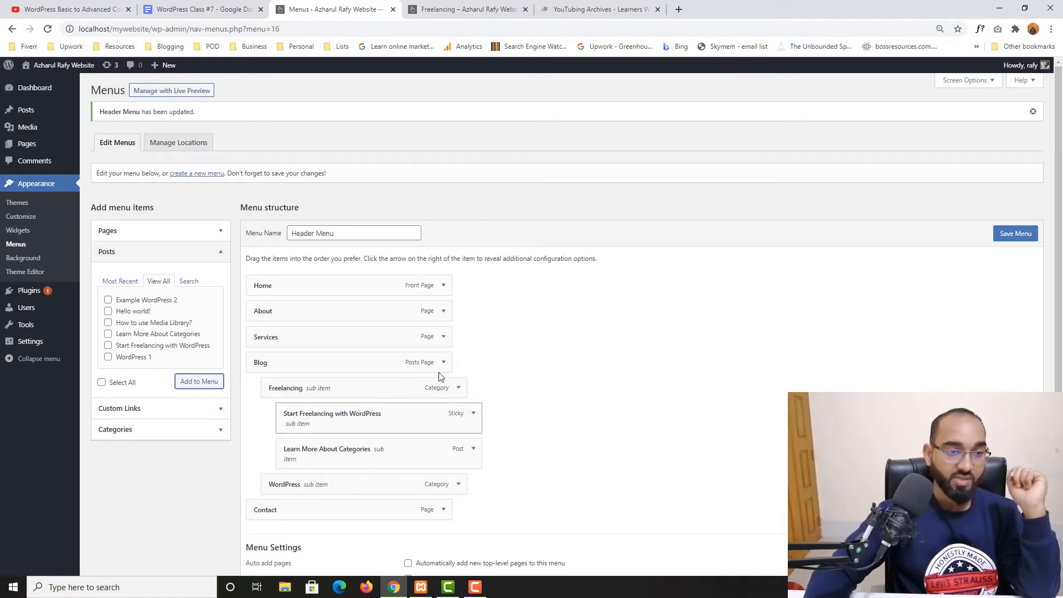
# Add the posts WordPress 1 and Example WordPress 2 as sub items of the WordPress category, in that order, and save the Header Menu.
pyautogui.scroll(-1, 437, 339)
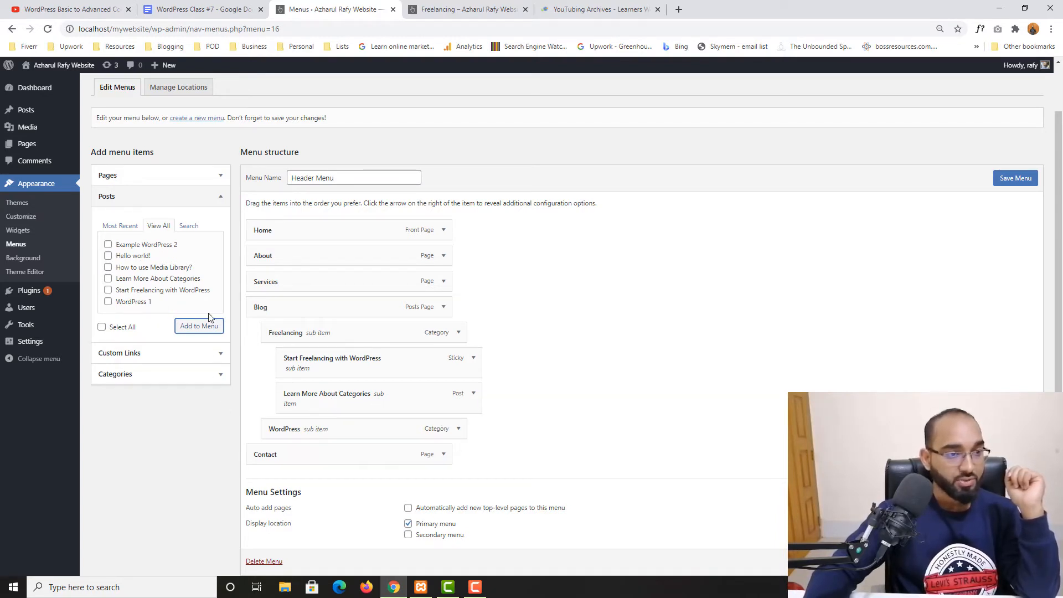
pyautogui.scroll(1, 113, 271)
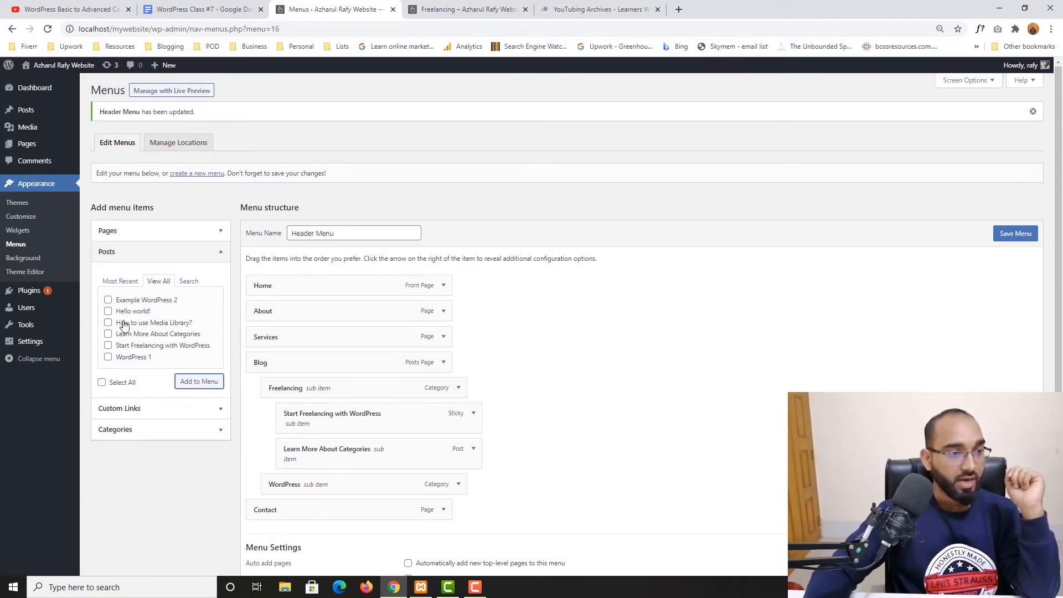
pyautogui.click(108, 357)
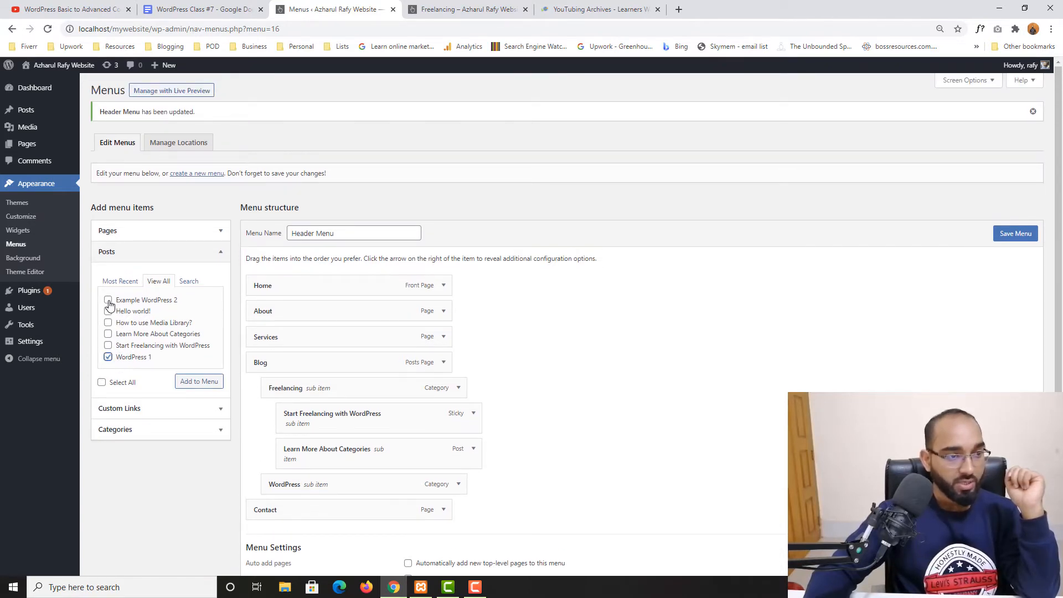
pyautogui.click(191, 388)
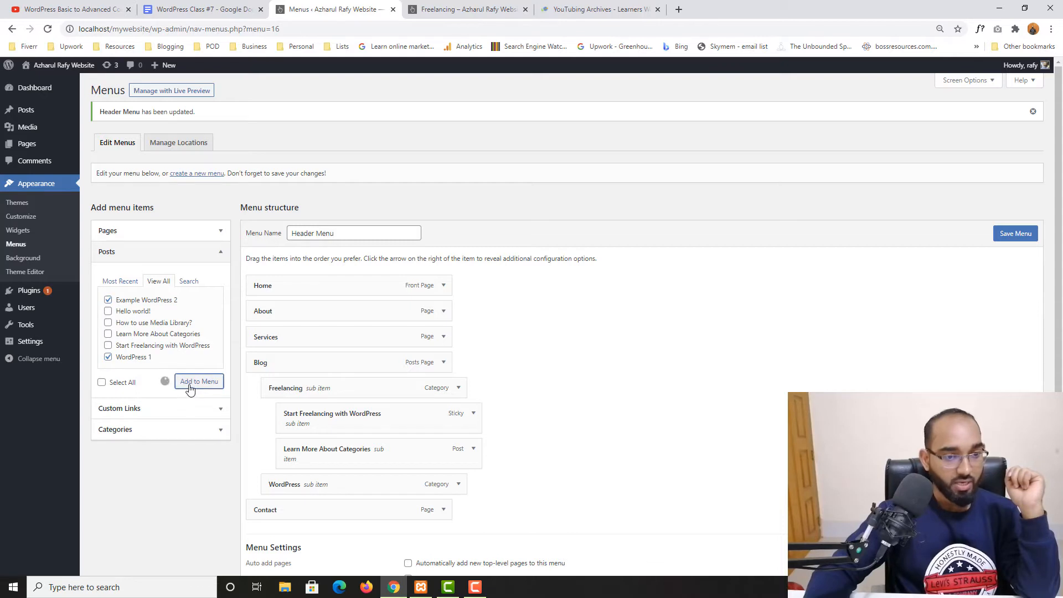
pyautogui.scroll(-2, 752, 389)
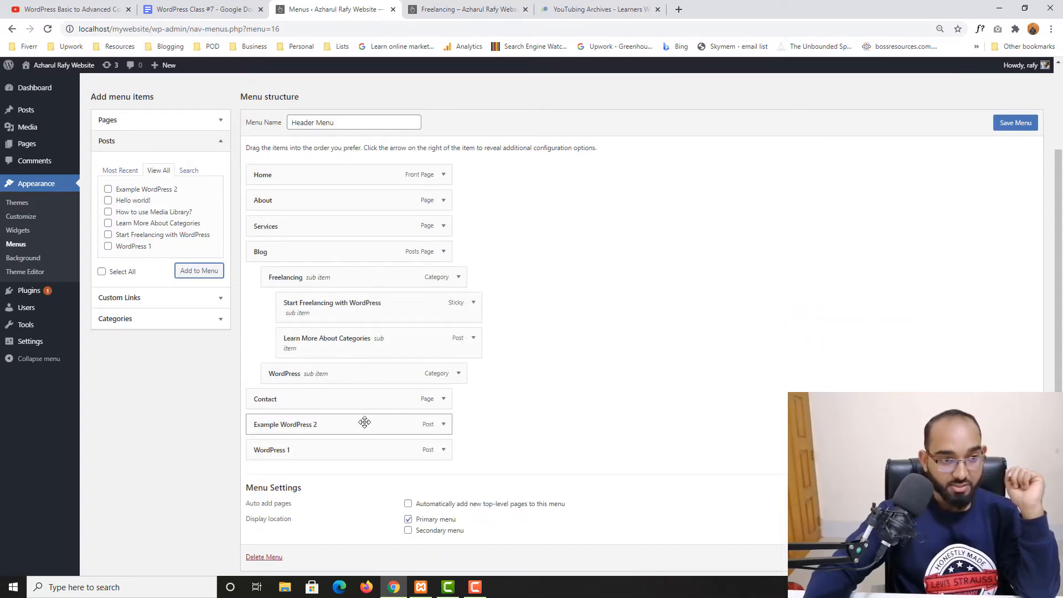
pyautogui.moveTo(349, 449); pyautogui.dragTo(379, 396)
pyautogui.moveTo(360, 446); pyautogui.dragTo(397, 425)
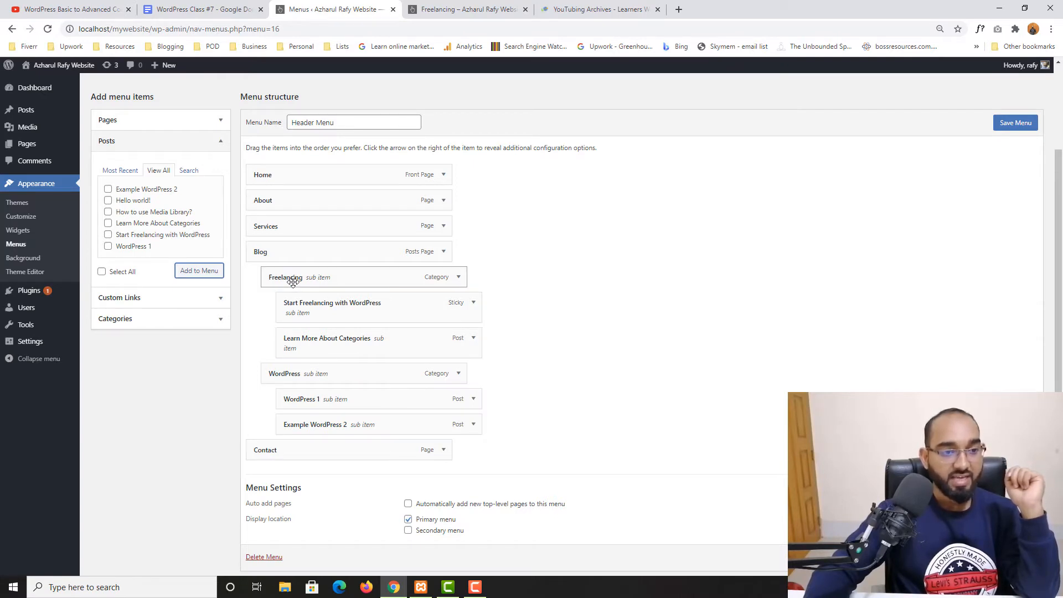
pyautogui.click(1009, 130)
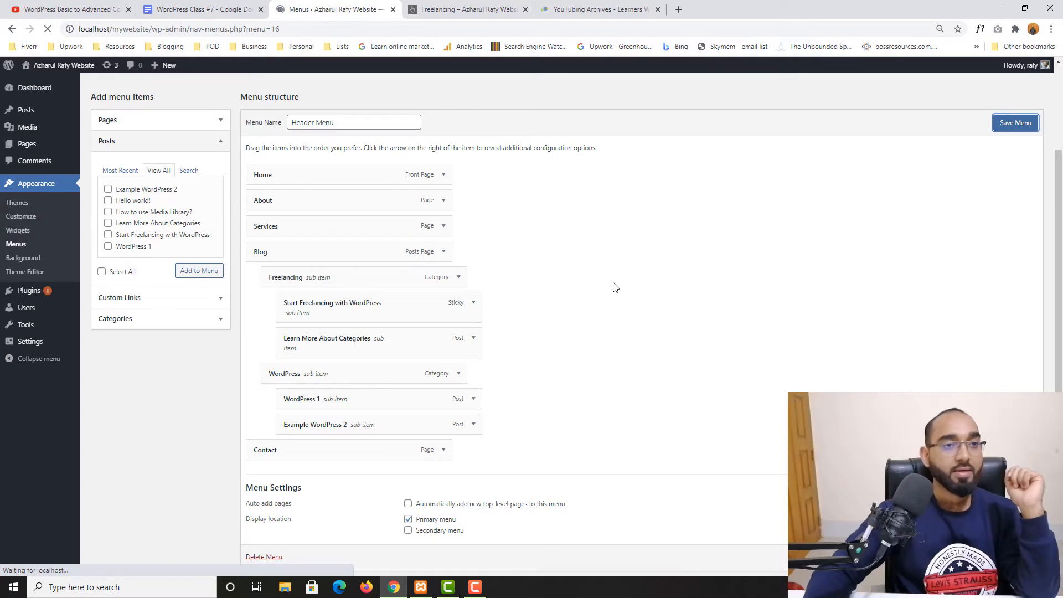
# Reload the website's front end and examine the nested category and post links under Blog.
pyautogui.hotkey('ctrl', 'Tab')
pyautogui.click(48, 29)
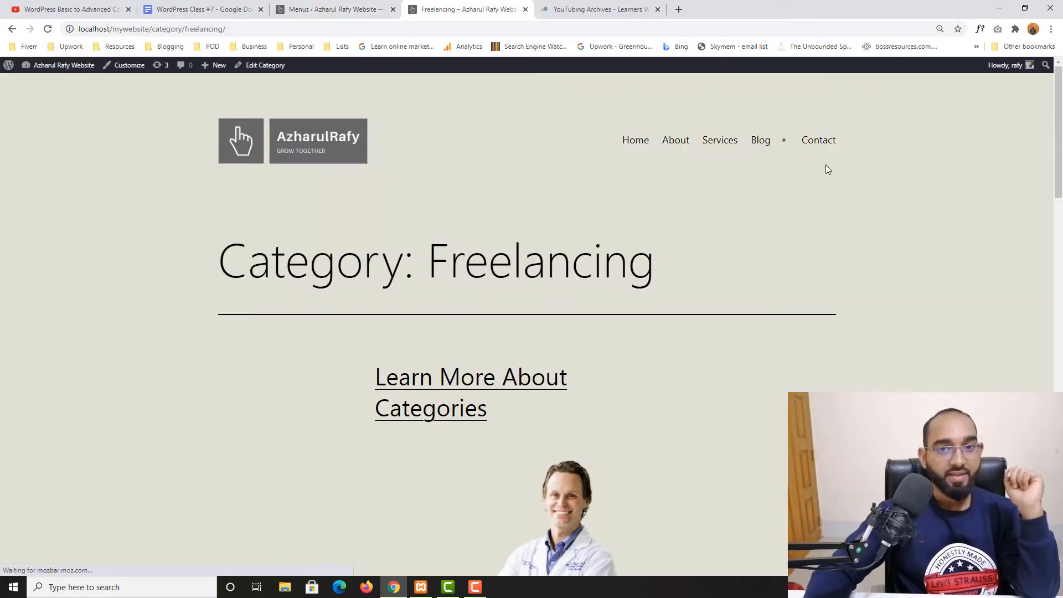
pyautogui.moveTo(761, 143)
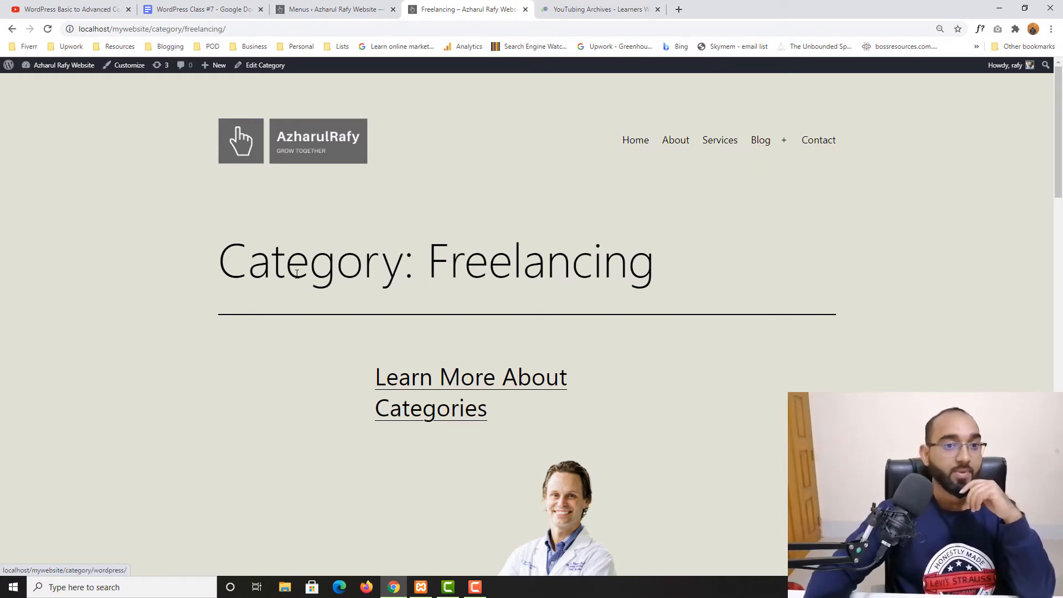
# Return to the menu editor and expand the Custom Links options for the Header Menu.
pyautogui.click(326, 7)
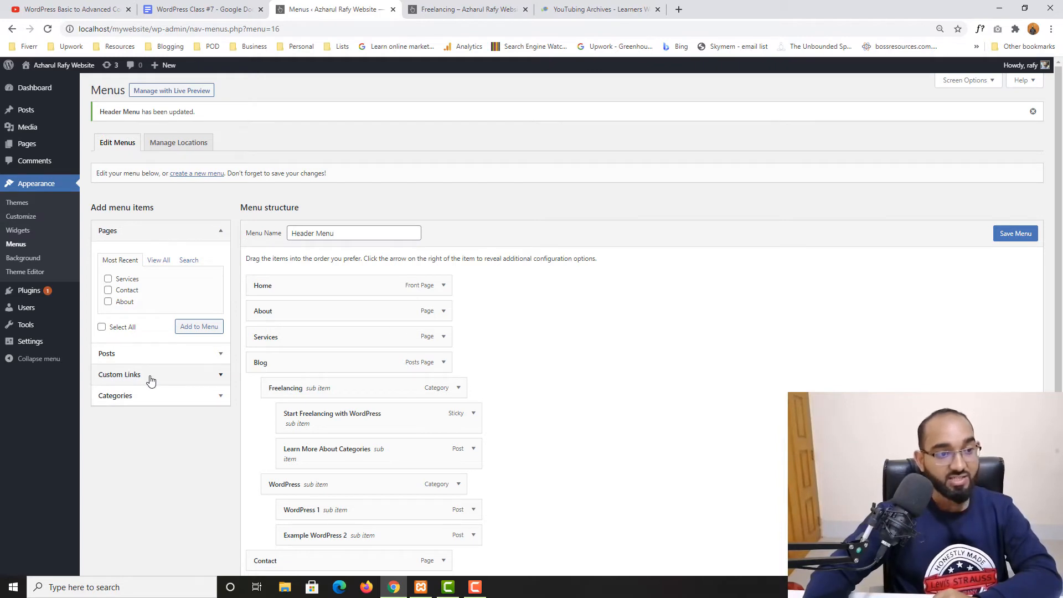
pyautogui.click(108, 230)
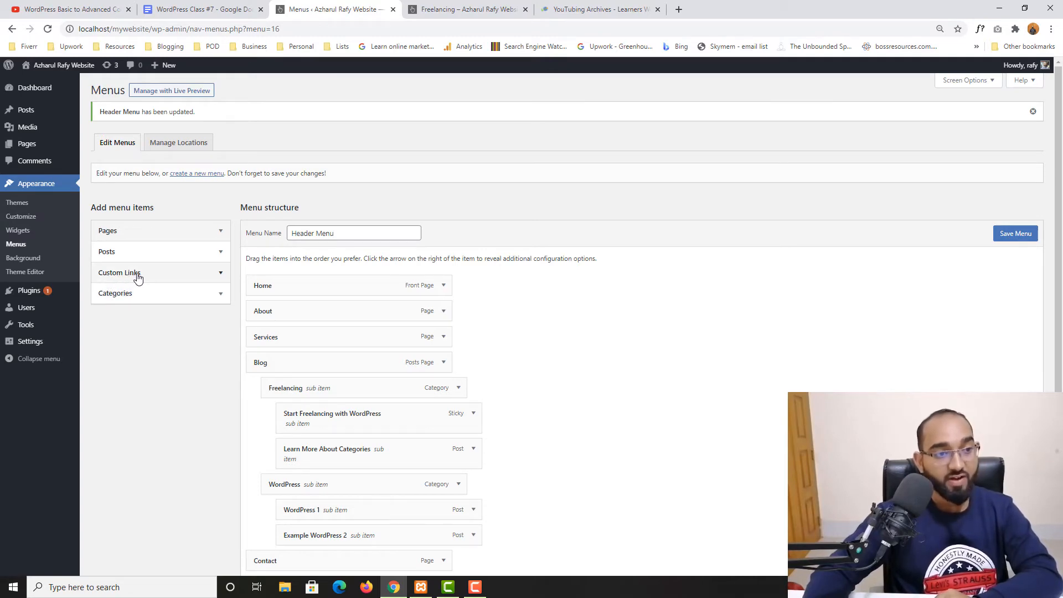
pyautogui.click(137, 275)
# Examine the Udemy pages opened by the Data Entry Course and IG Influencer Research Course links in the Learners World menu.
pyautogui.click(598, 9)
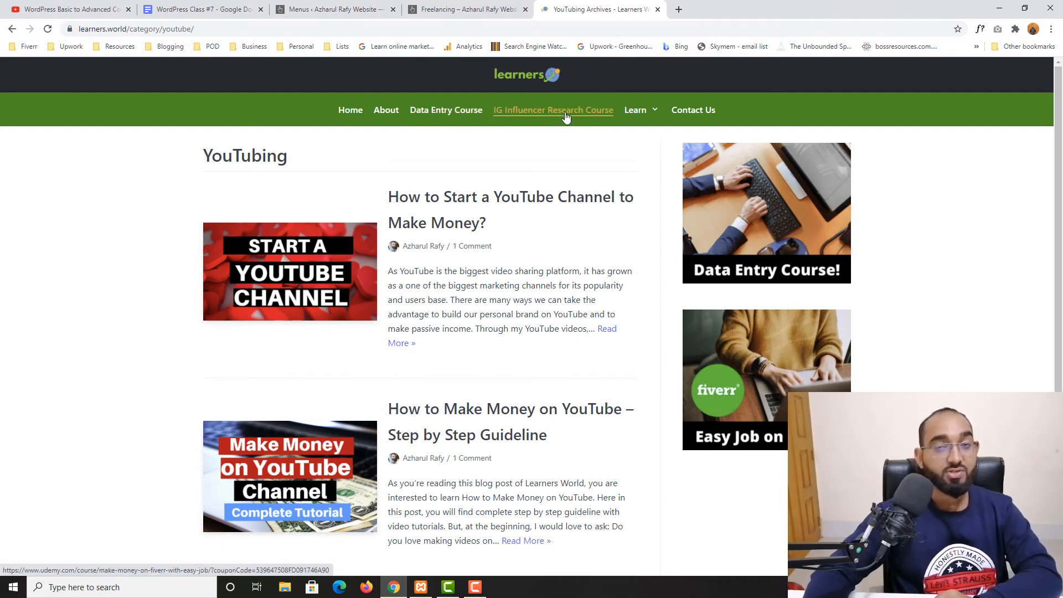
pyautogui.click(458, 113)
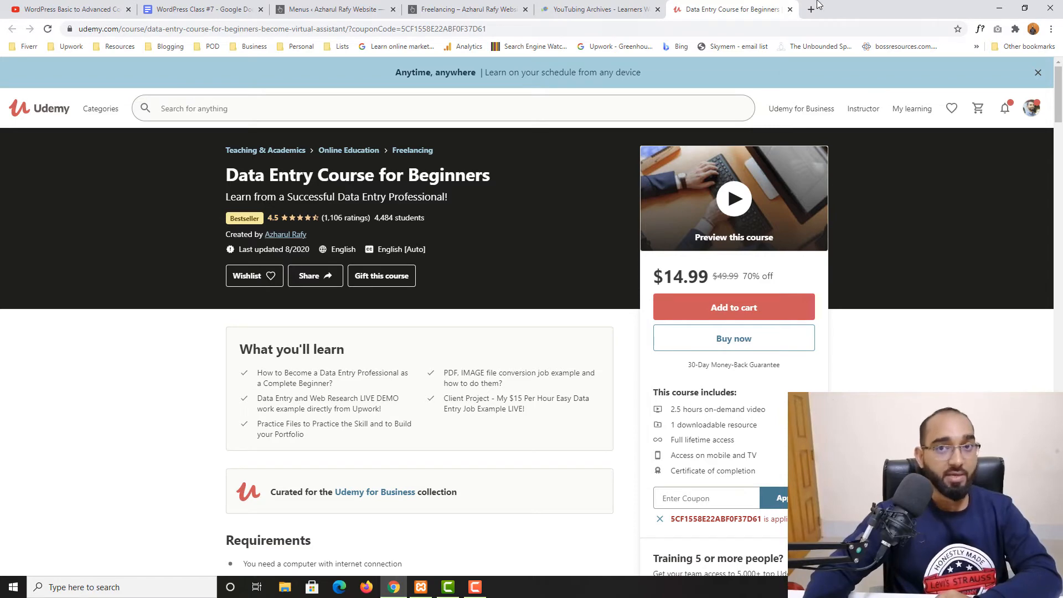
pyautogui.click(790, 8)
pyautogui.click(524, 112)
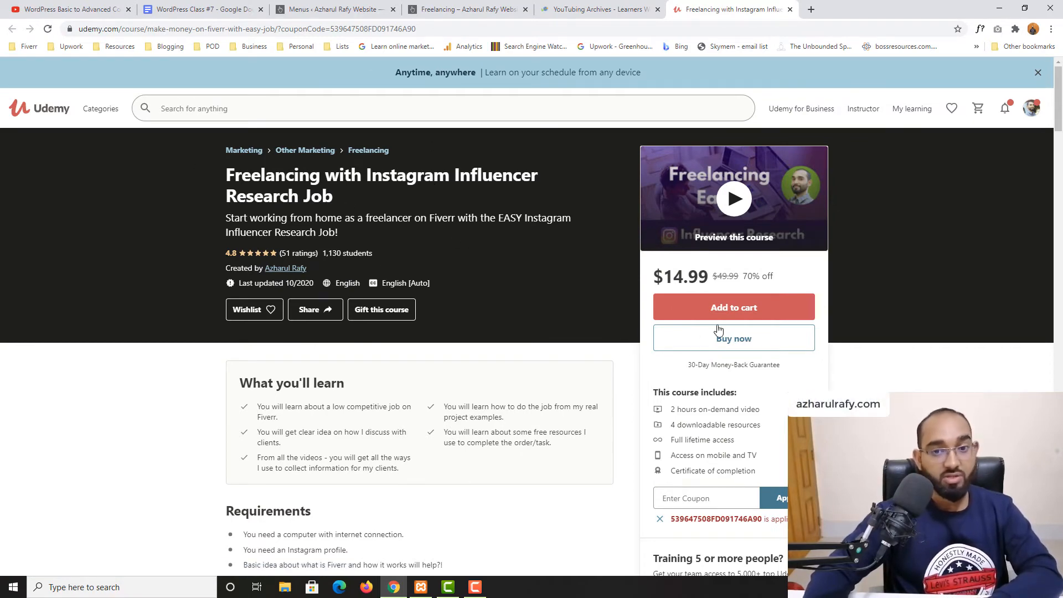
pyautogui.scroll(-3, 718, 330)
pyautogui.scroll(3, 718, 330)
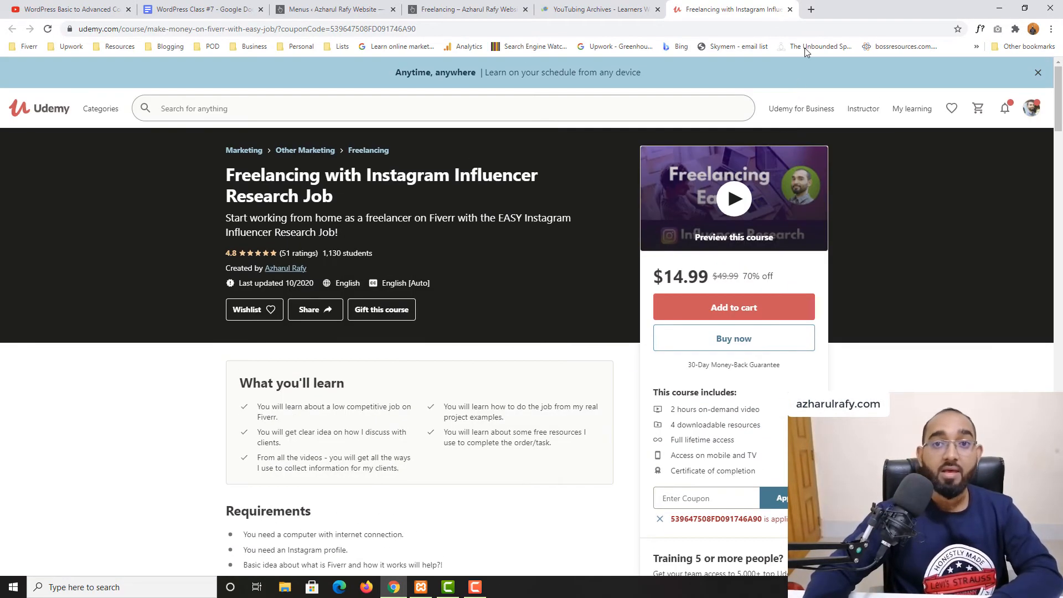
pyautogui.click(790, 9)
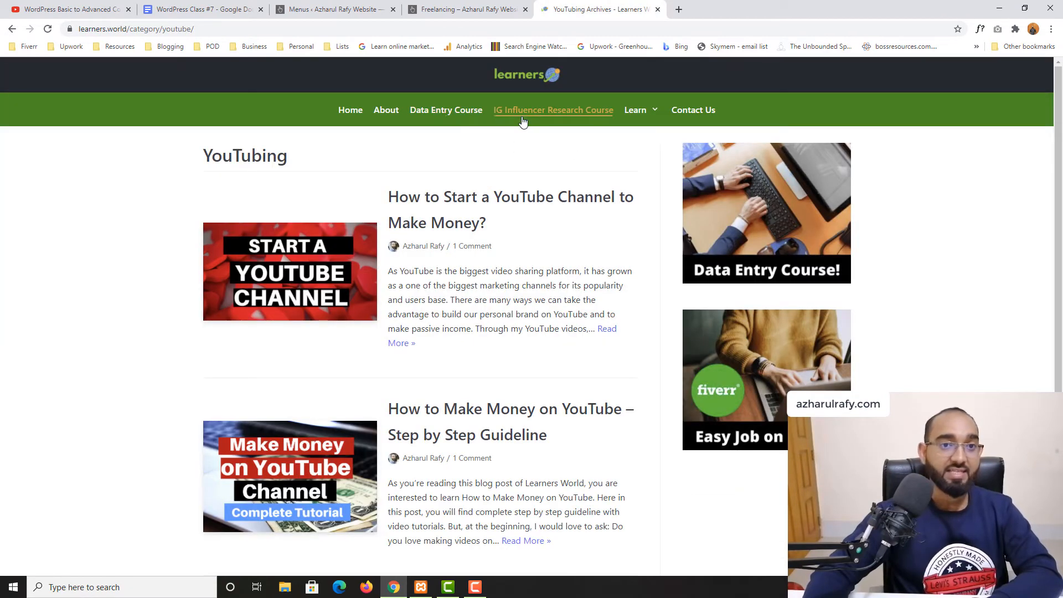
# Copy the address of the Udemy Data Entry Course page from the Learners World menu and enter it as the custom link's URL.
pyautogui.click(442, 3)
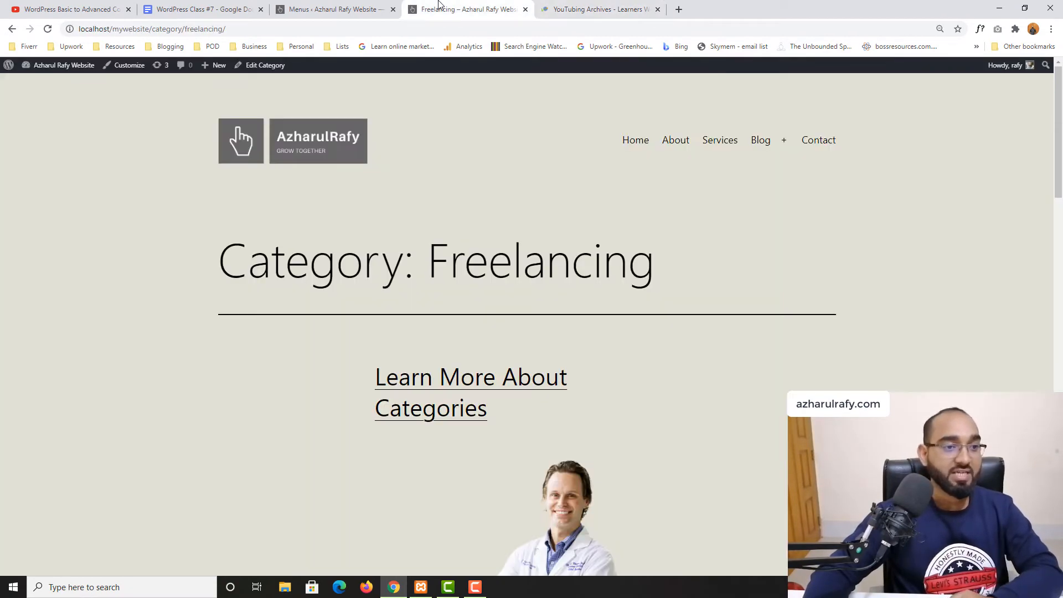
pyautogui.click(362, 4)
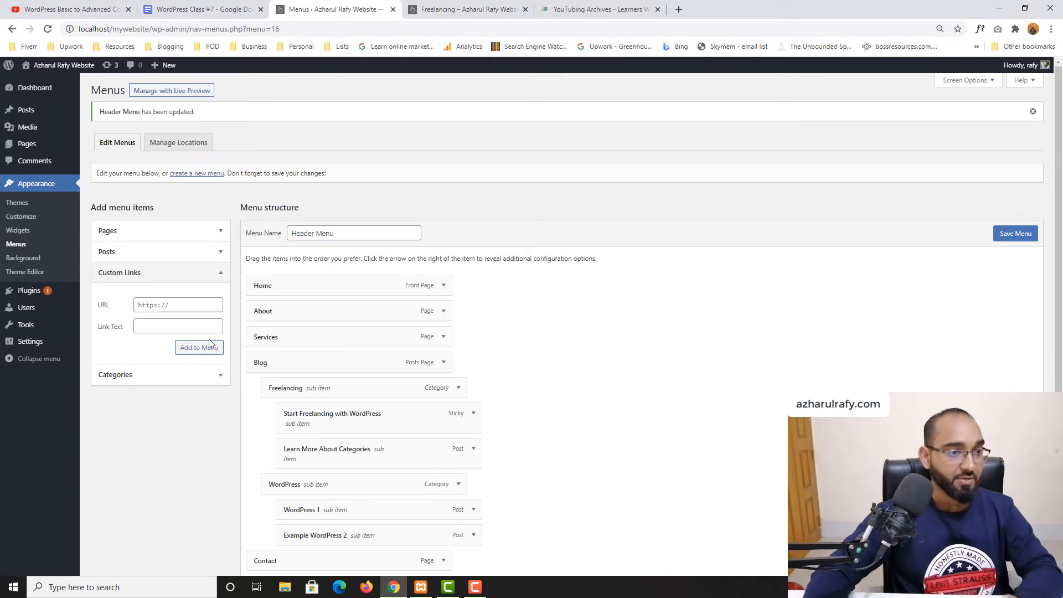
pyautogui.click(161, 304)
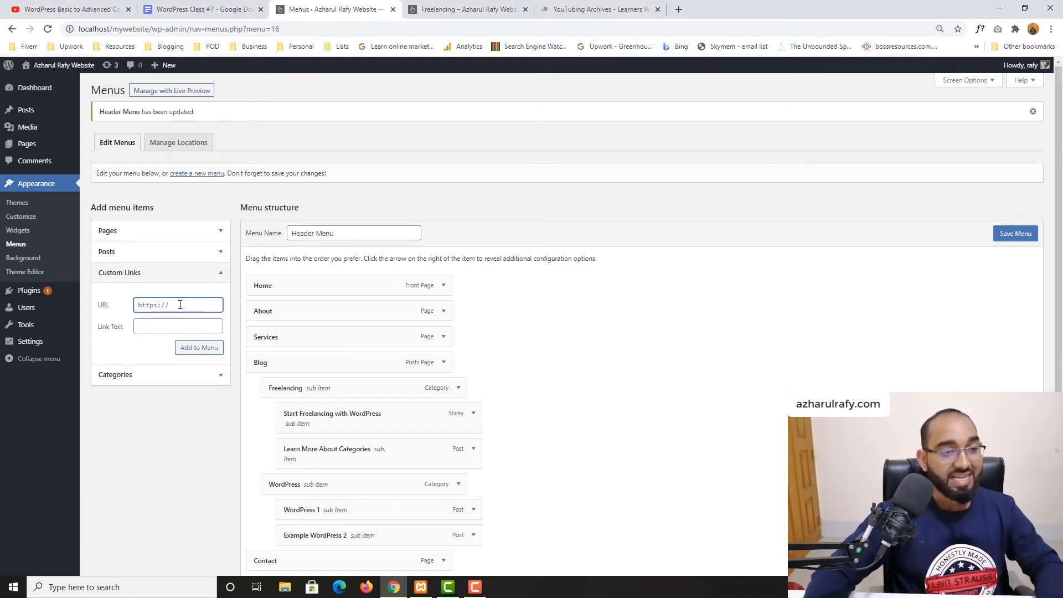
pyautogui.click(582, 9)
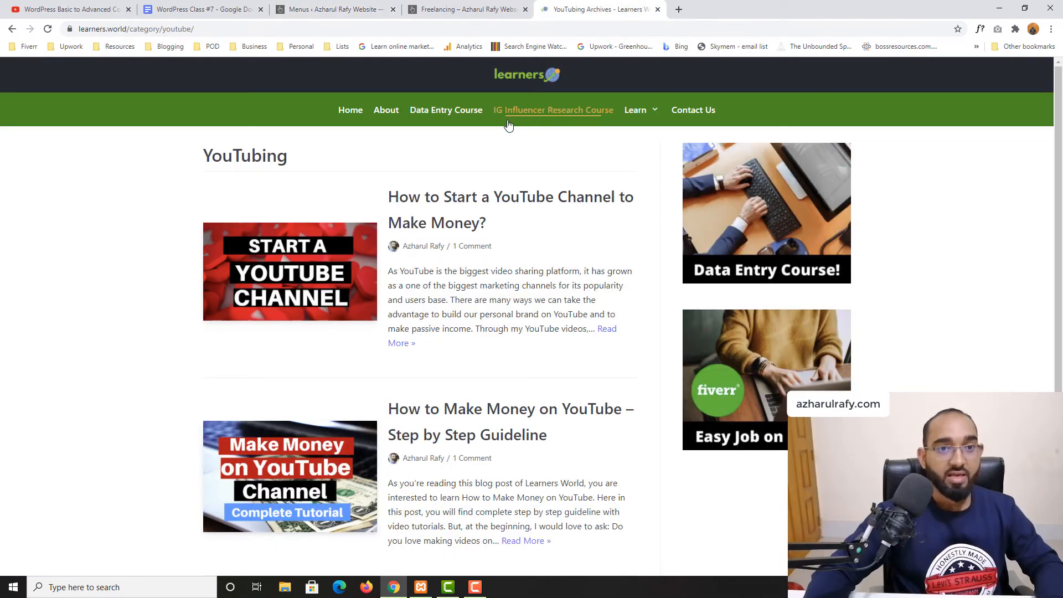
pyautogui.click(464, 113)
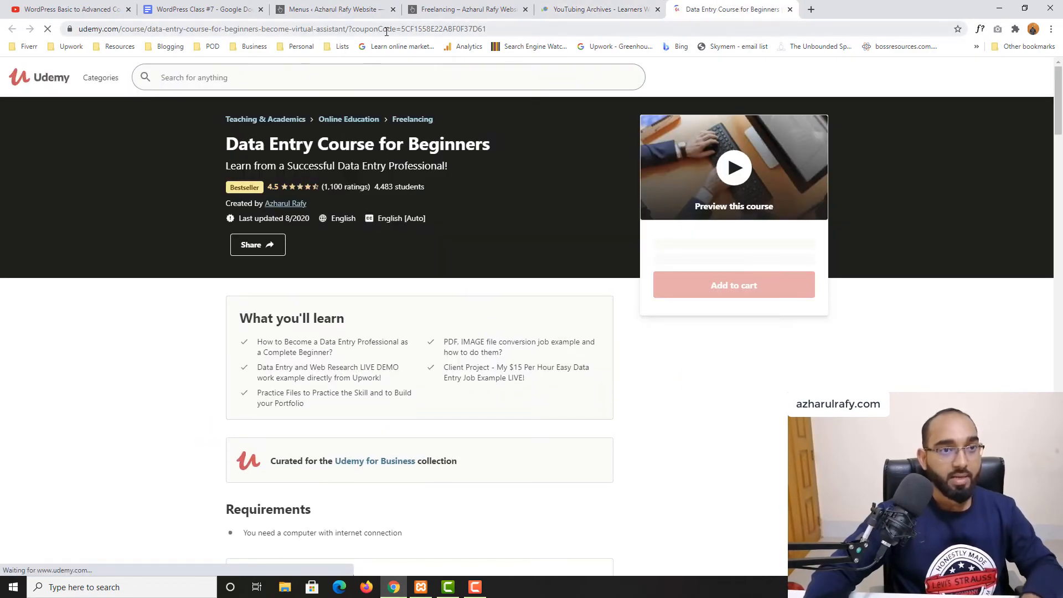
pyautogui.click(344, 9)
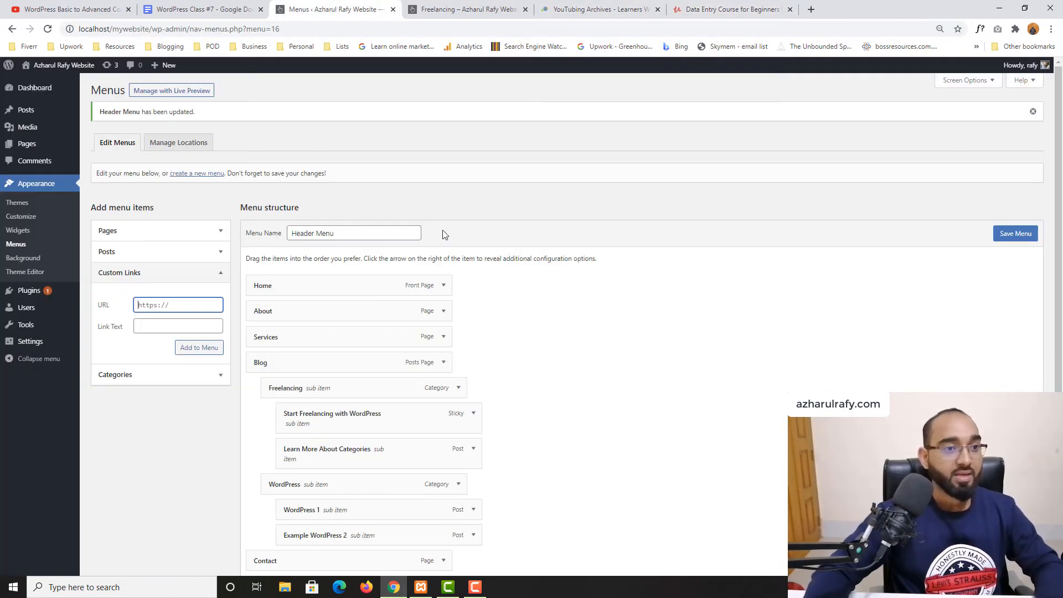
pyautogui.hotkey('ctrl', 'v')
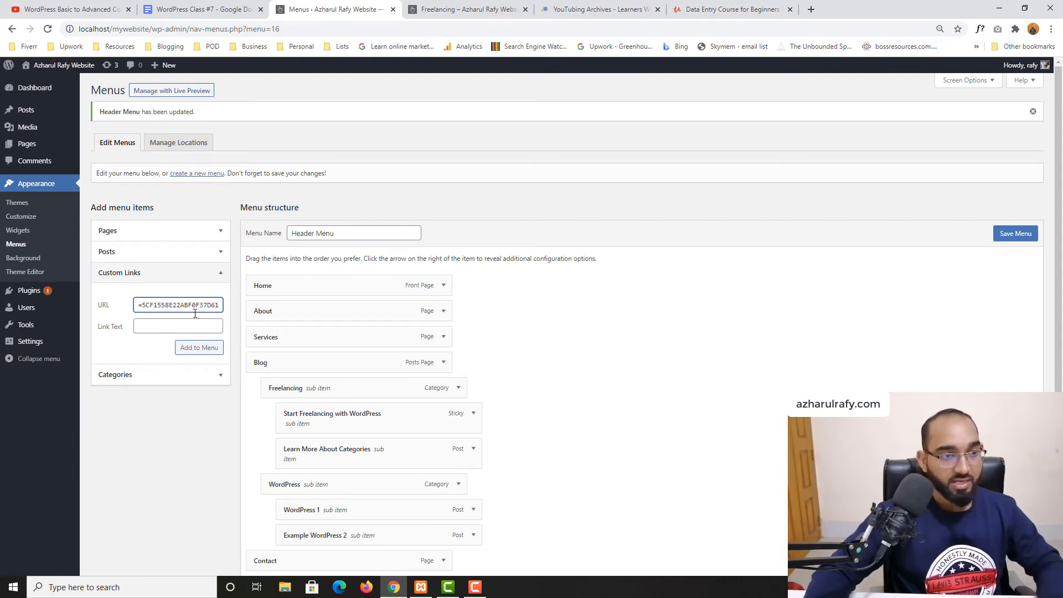
# Set the custom link's text to Data Entry Course and add it to the Header Menu.
pyautogui.click(178, 325)
pyautogui.write('Data')
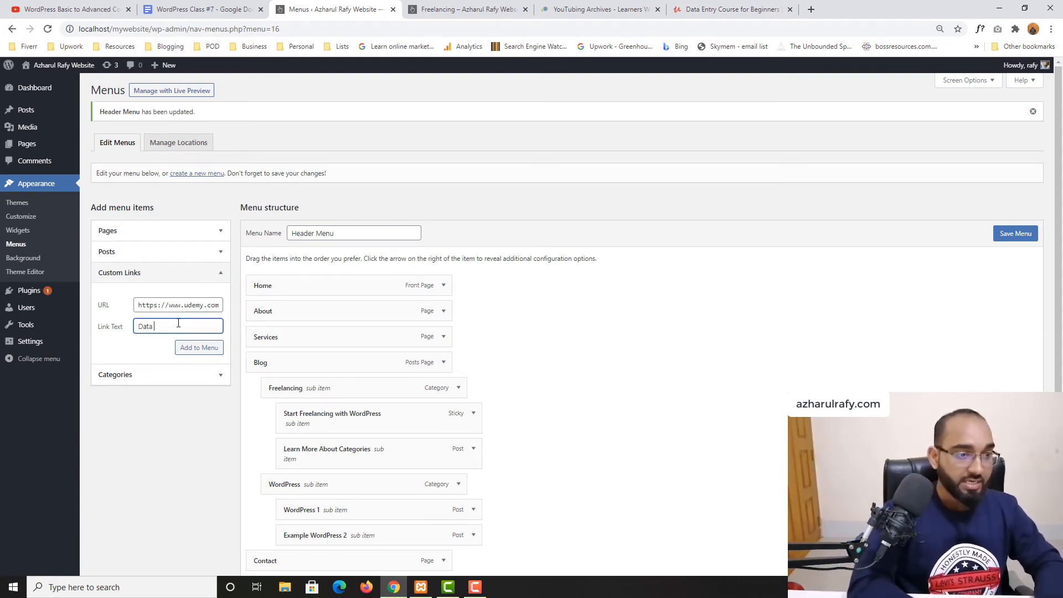
pyautogui.write(' Entry Course')
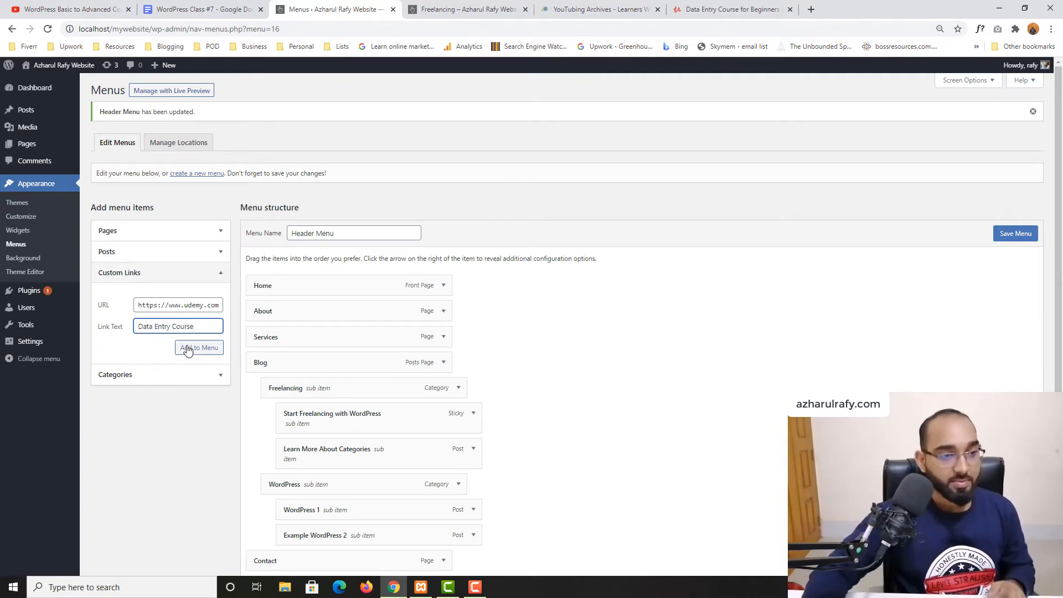
pyautogui.click(193, 348)
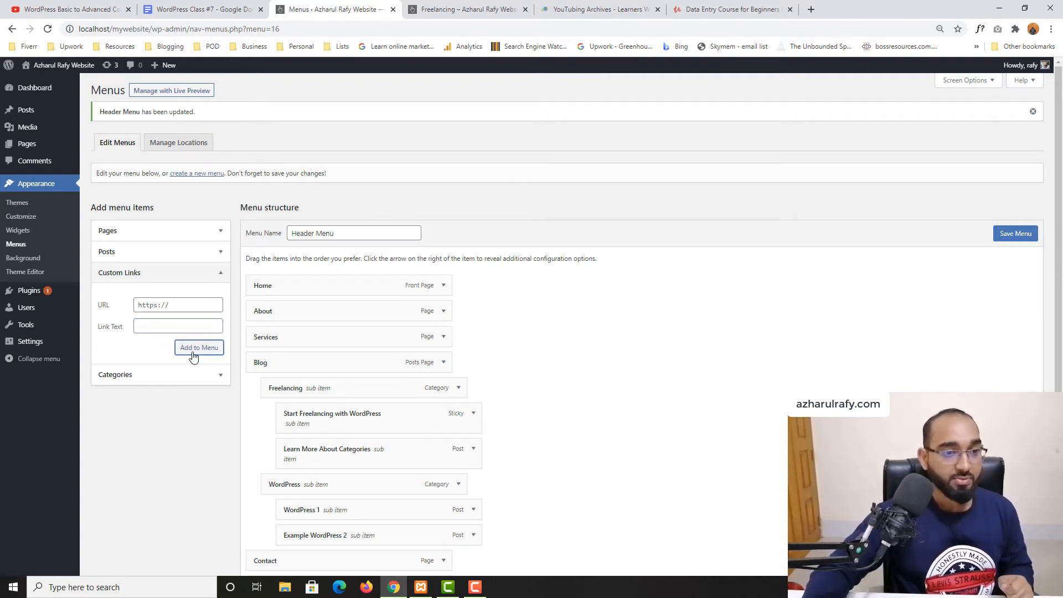
# Move the Data Entry Course custom link between About and Services, and save the Header Menu.
pyautogui.scroll(-3, 681, 221)
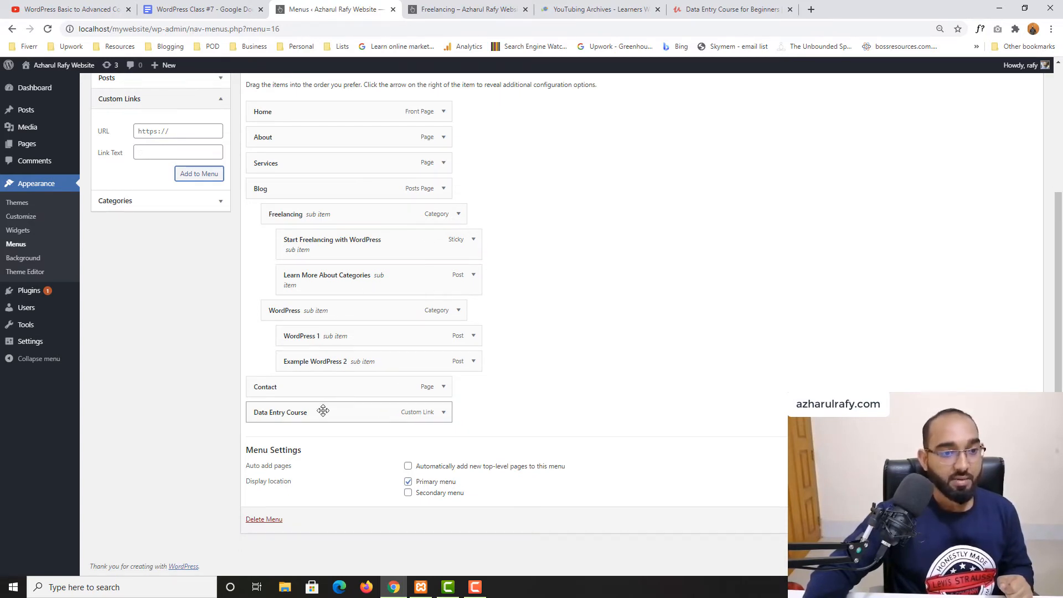
pyautogui.moveTo(321, 408); pyautogui.dragTo(315, 189)
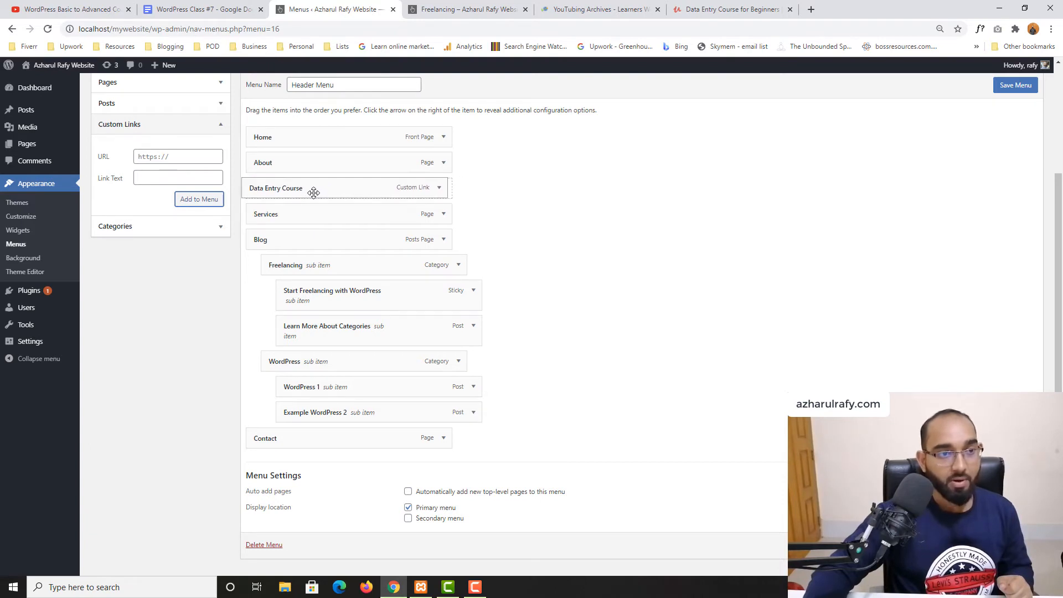
pyautogui.click(1016, 86)
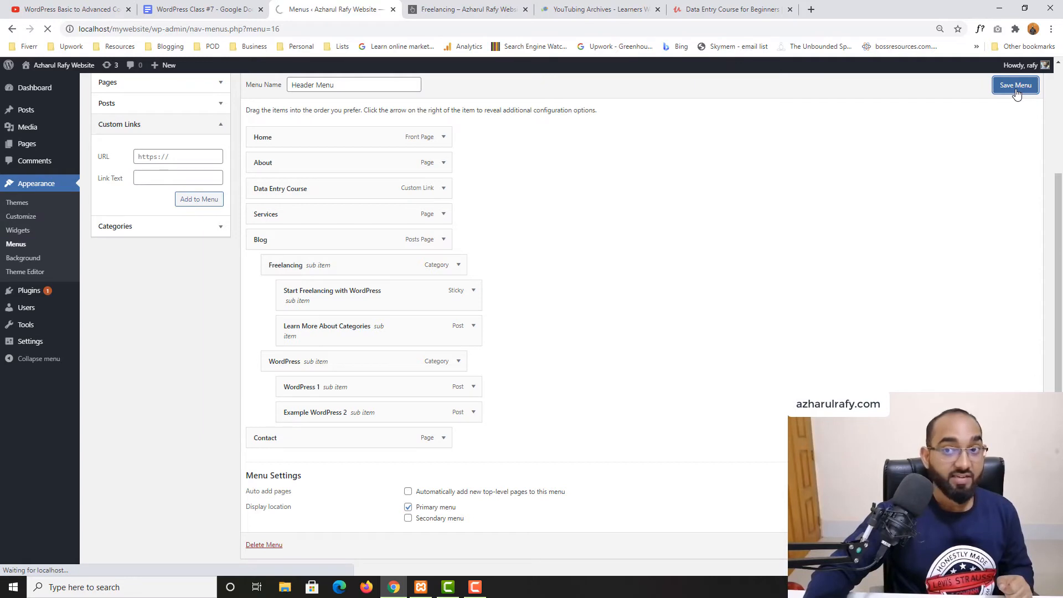
# Reload the website's front end and check the Data Entry Course link in the header, and return to the menu editor.
pyautogui.click(455, 8)
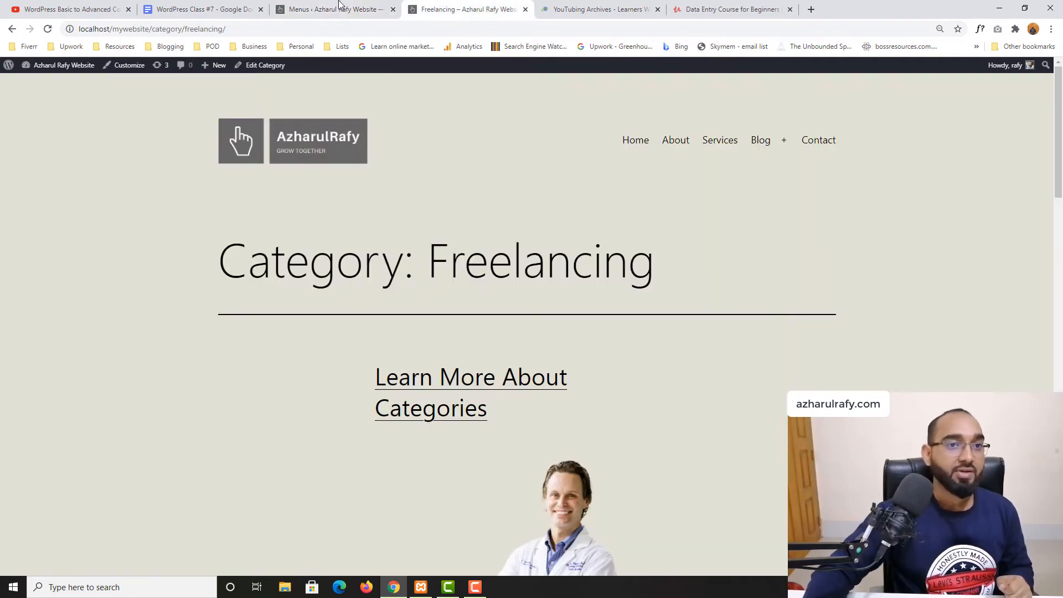
pyautogui.click(47, 28)
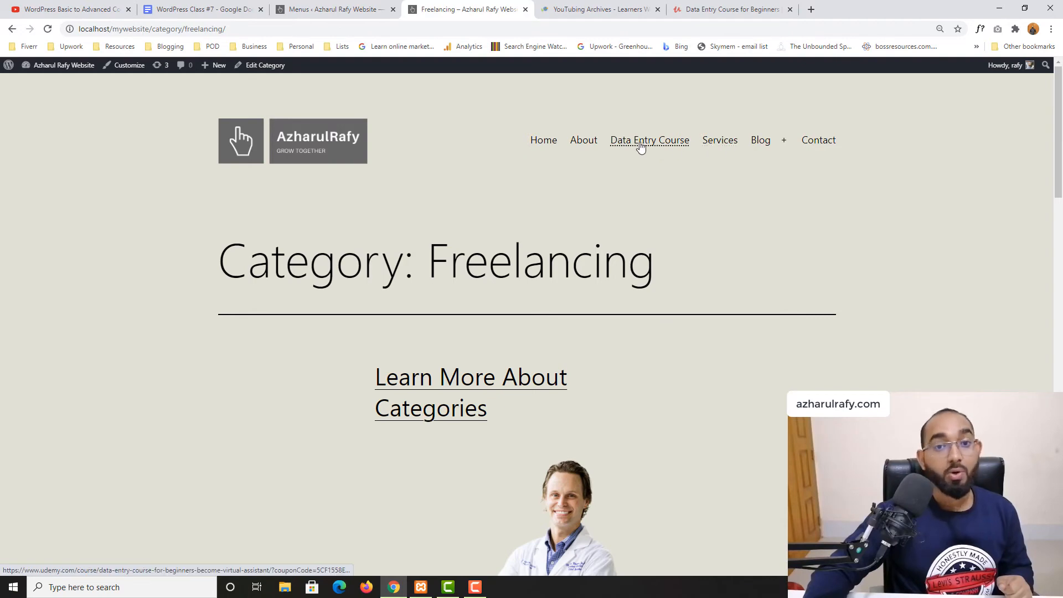
pyautogui.click(371, 6)
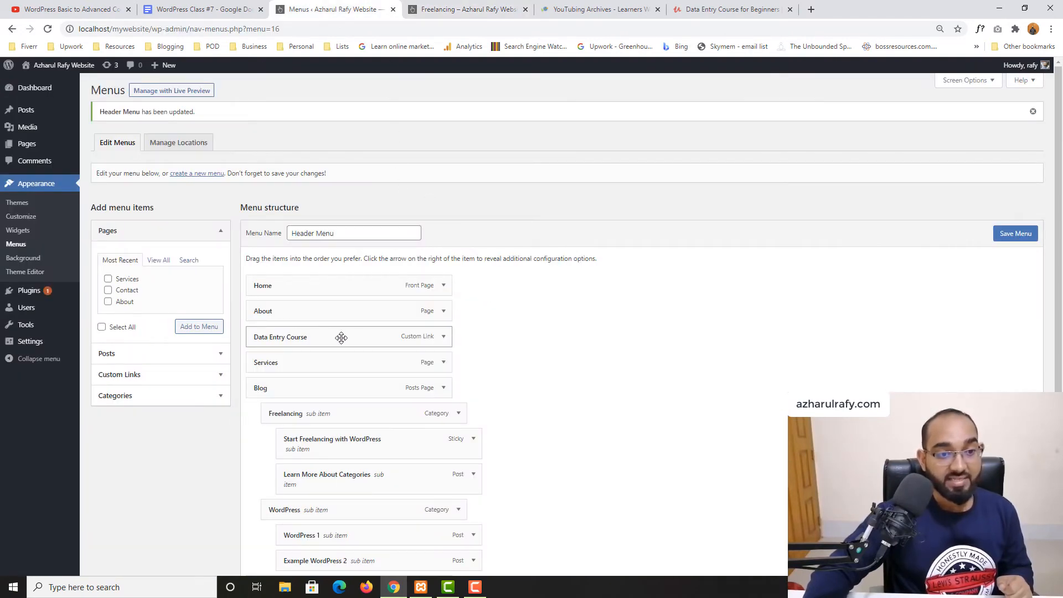
pyautogui.click(166, 375)
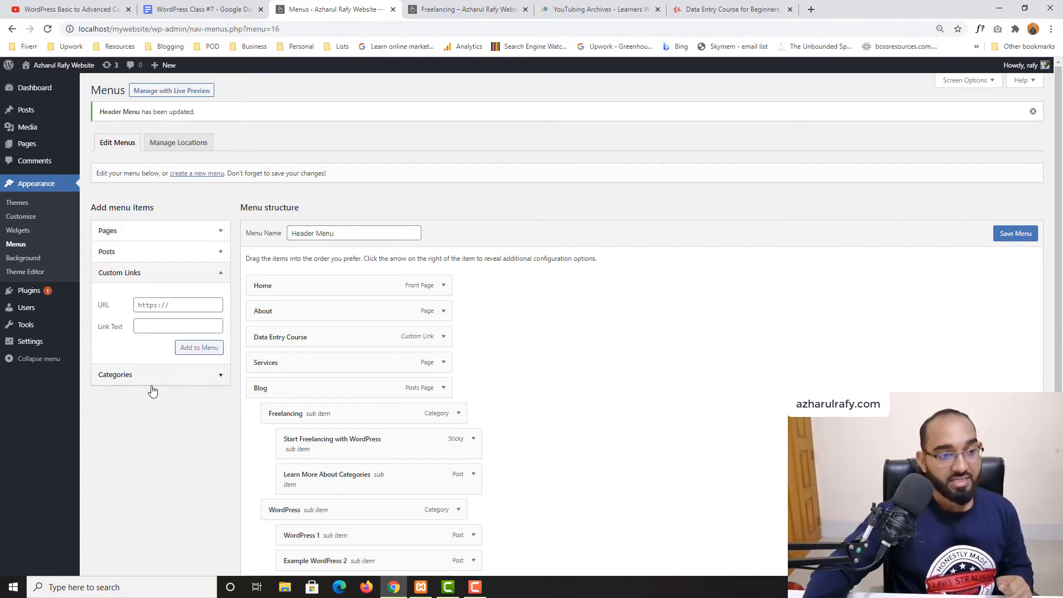
pyautogui.click(184, 273)
# Follow the Data Entry Course link in the website's header menu and examine which browser tab the Udemy page opens in.
pyautogui.click(487, 9)
pyautogui.click(639, 152)
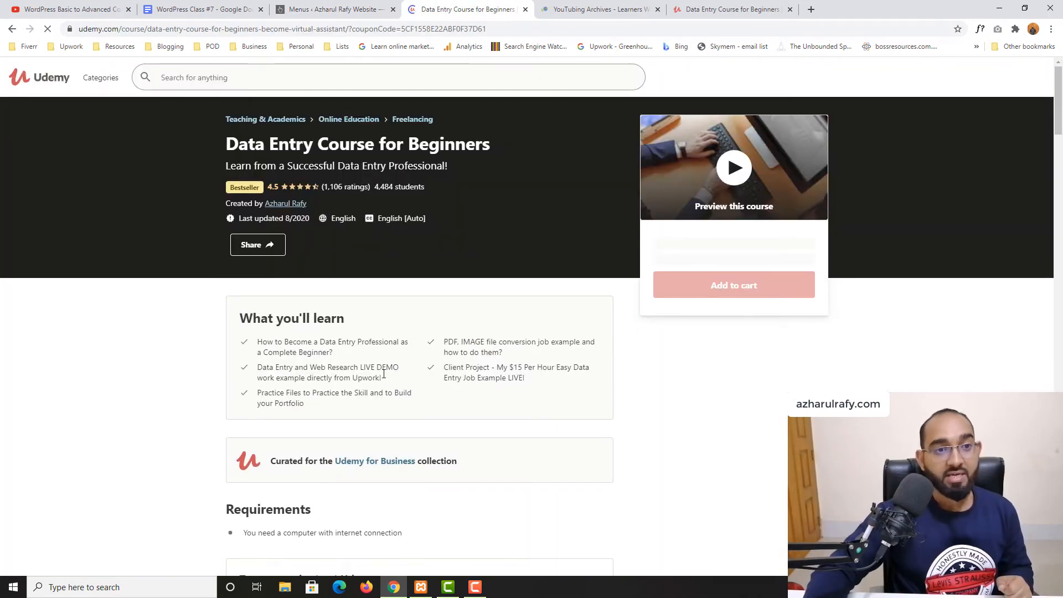
pyautogui.scroll(-2, 177, 305)
pyautogui.scroll(3, 182, 320)
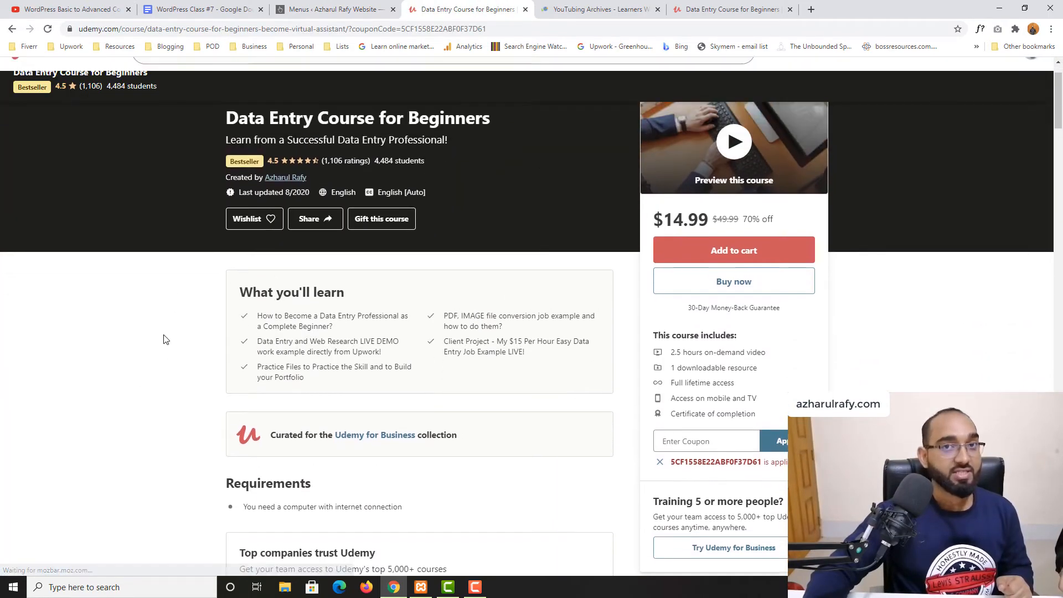
pyautogui.click(332, 9)
pyautogui.click(467, 8)
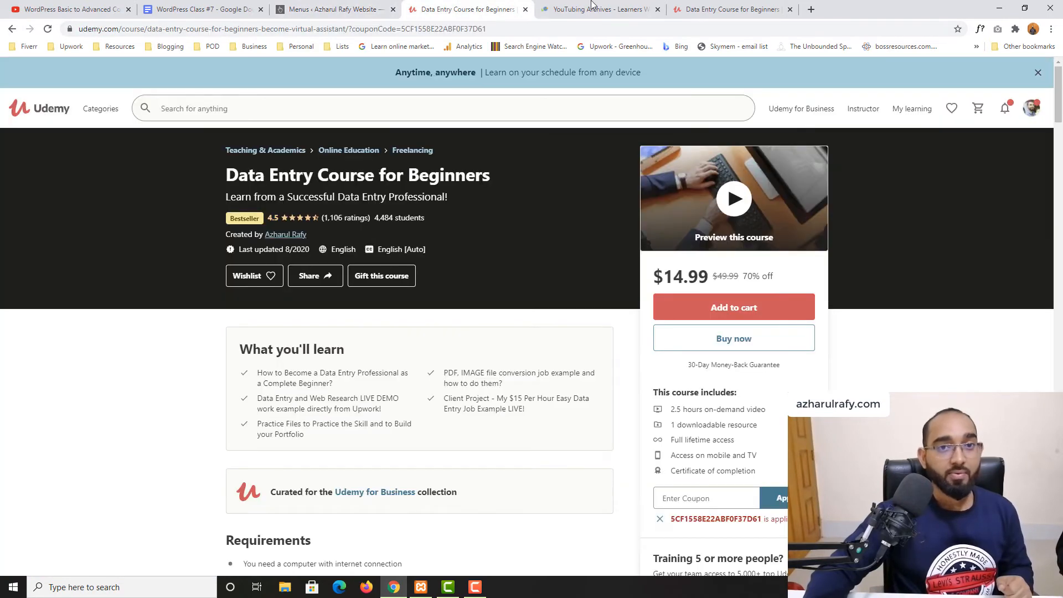
# Open the Data Entry Course link from the Learners World menu and compare which browser tab it opens in.
pyautogui.click(598, 9)
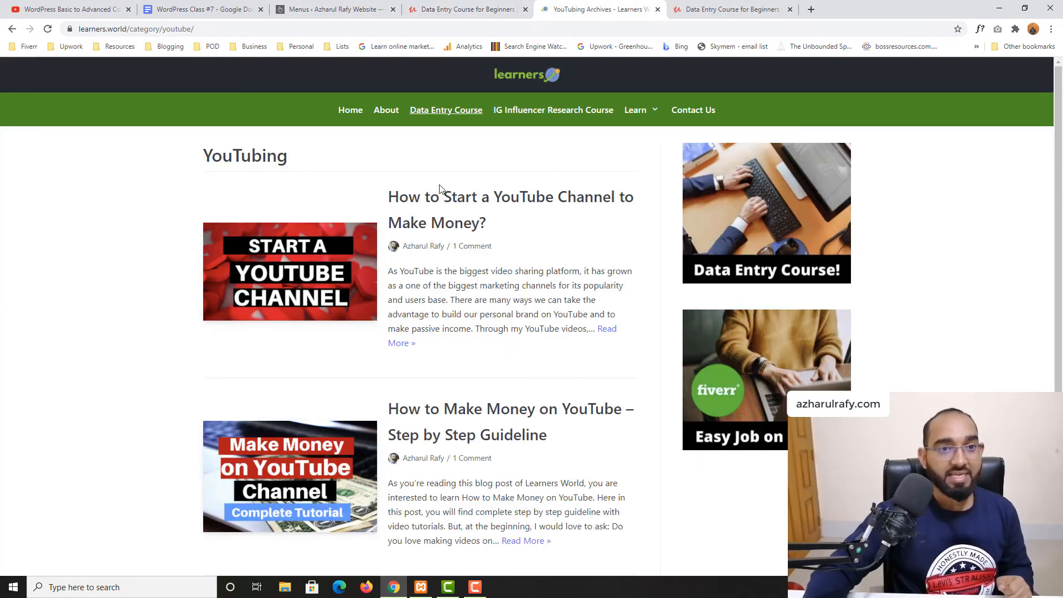
pyautogui.click(437, 114)
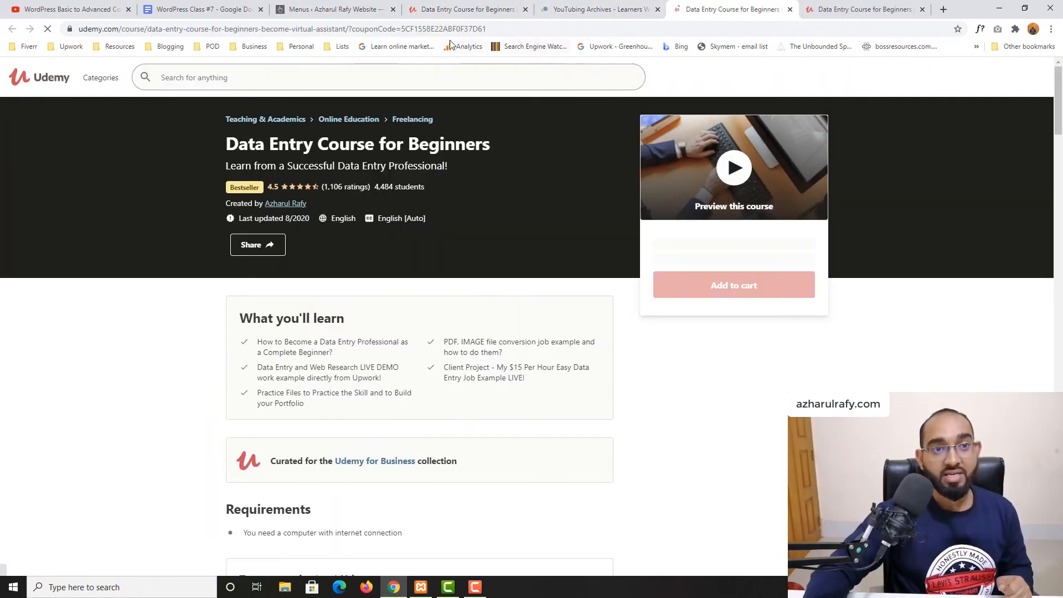
pyautogui.click(598, 9)
pyautogui.click(698, 8)
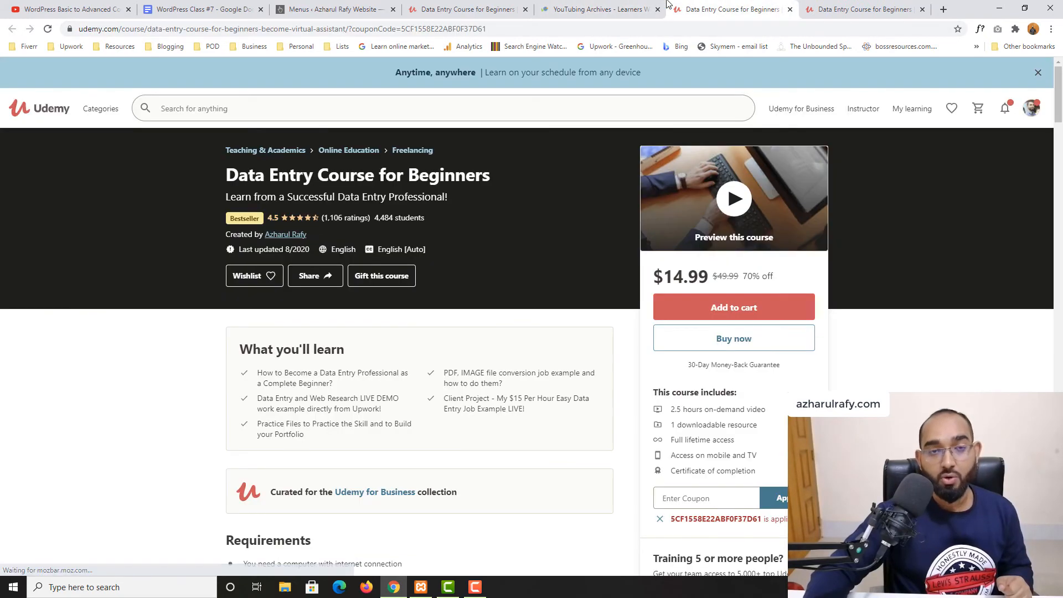
pyautogui.click(606, 9)
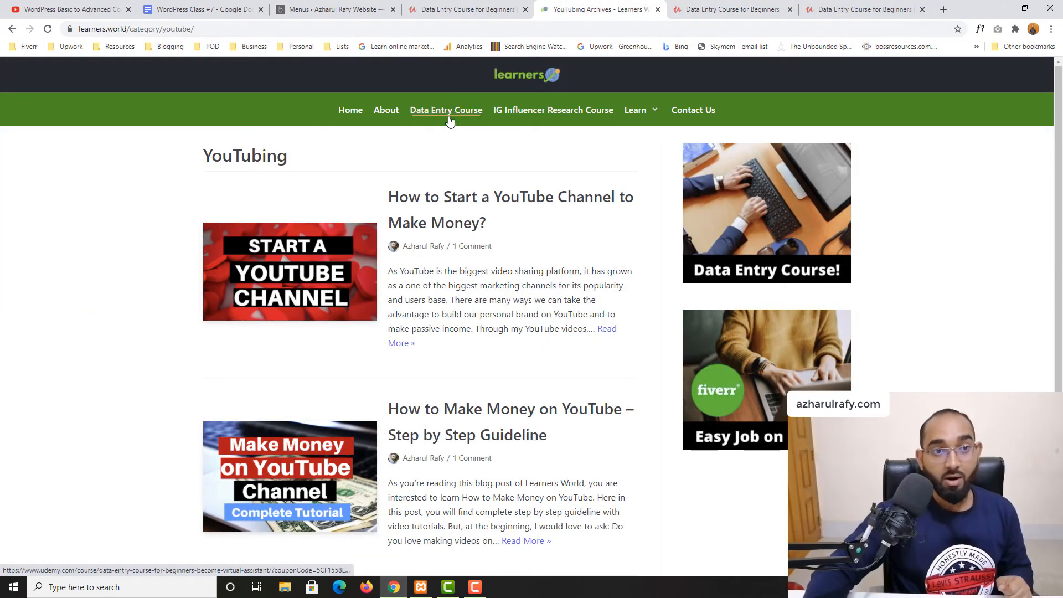
pyautogui.scroll(-5, 430, 299)
pyautogui.scroll(5, 315, 306)
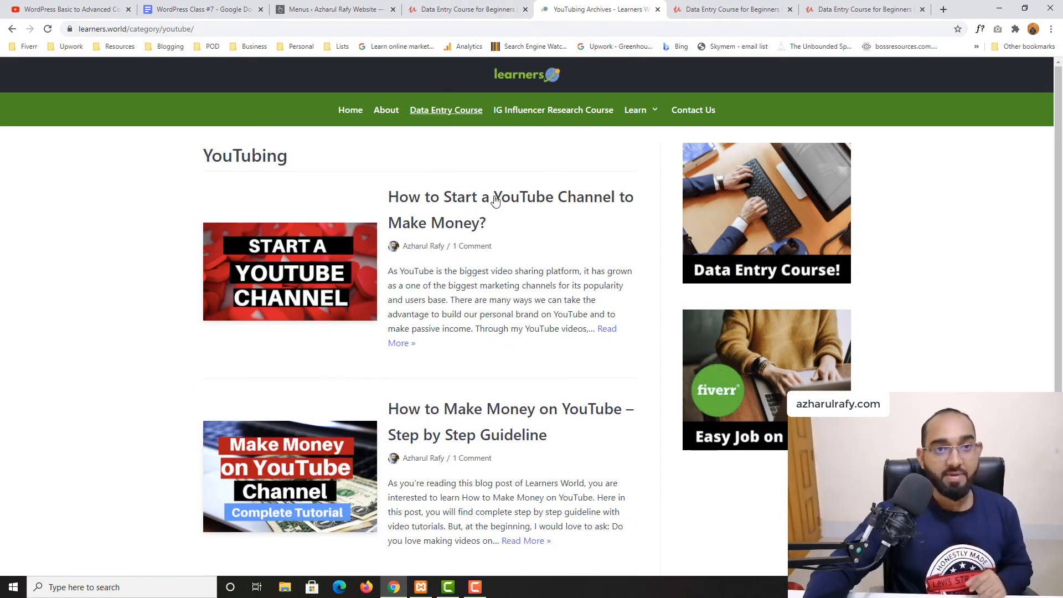
# Enable the Link Target advanced menu property in the menu editor's screen options.
pyautogui.click(359, 9)
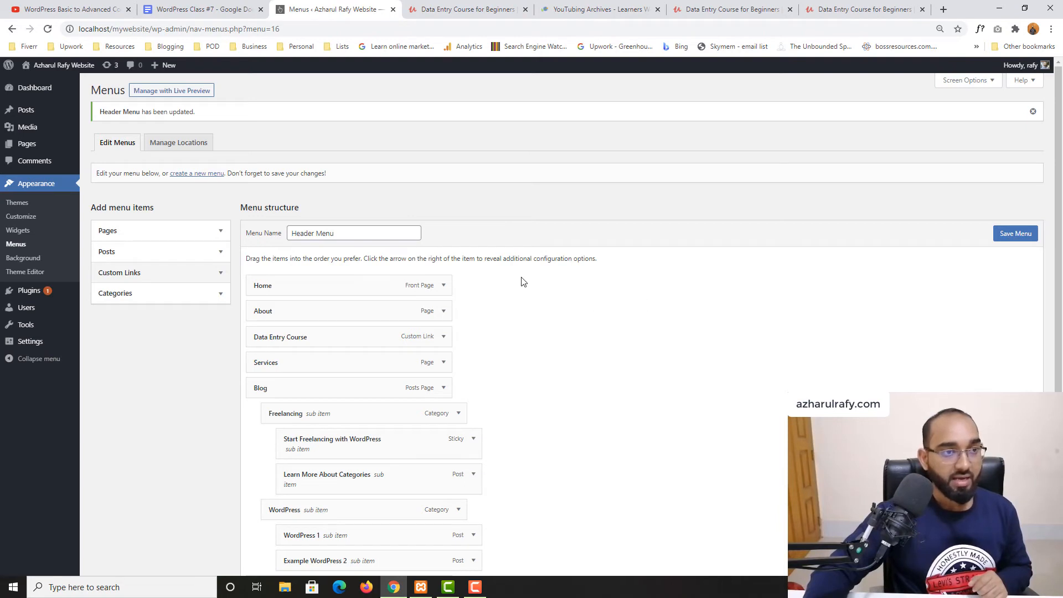
pyautogui.click(966, 81)
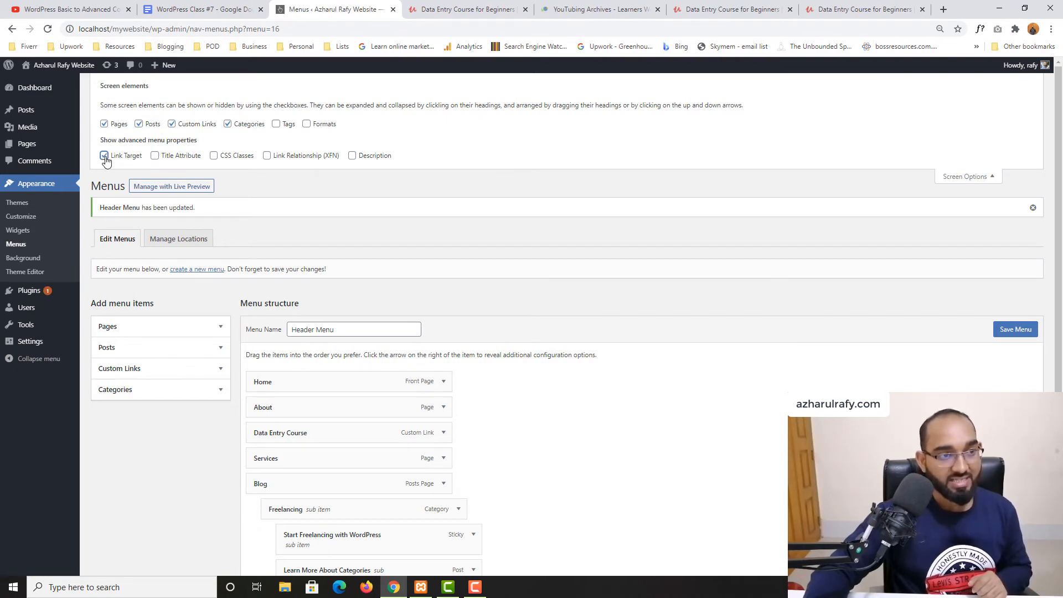
pyautogui.scroll(-3, 806, 304)
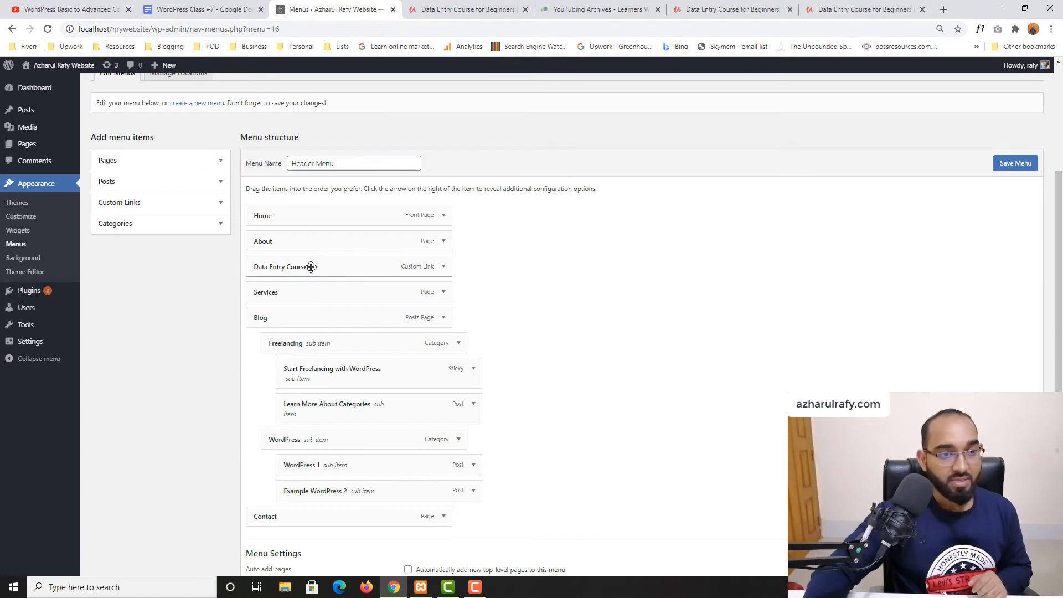
# Set the Data Entry Course menu item to open its link in a new tab and save the Header Menu.
pyautogui.click(443, 267)
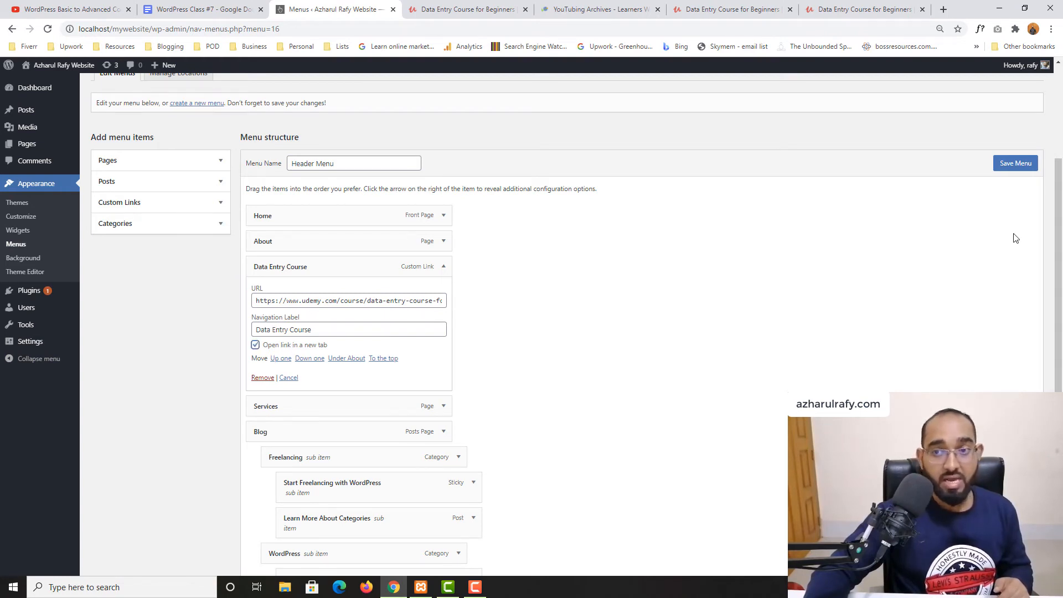
pyautogui.click(1017, 163)
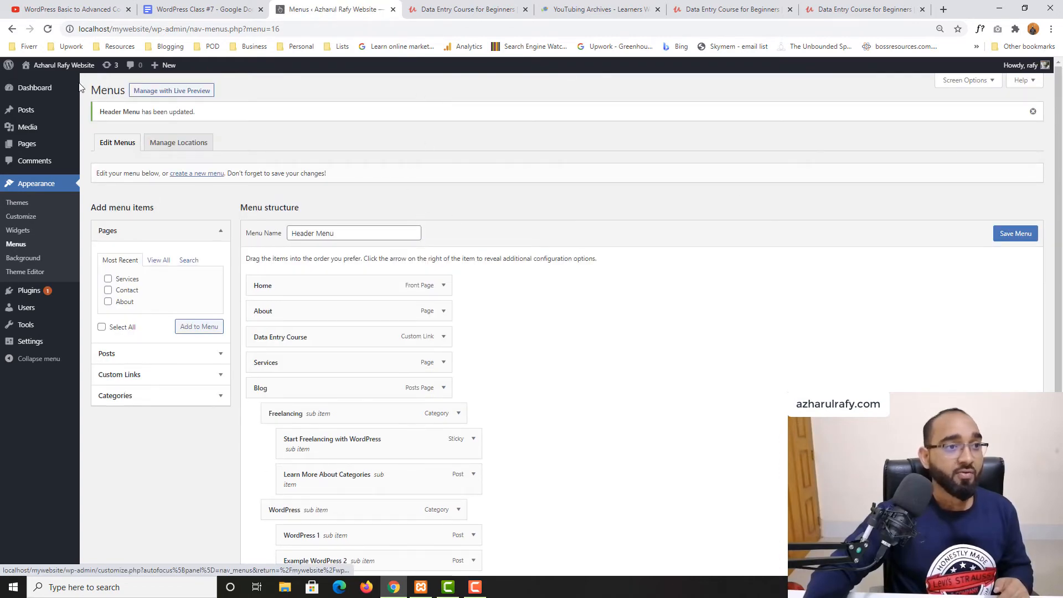
# Open the website's front end in a new browser tab and follow the Data Entry Course link to check where it opens.
pyautogui.rightClick(54, 84)
pyautogui.click(196, 95)
pyautogui.click(373, 3)
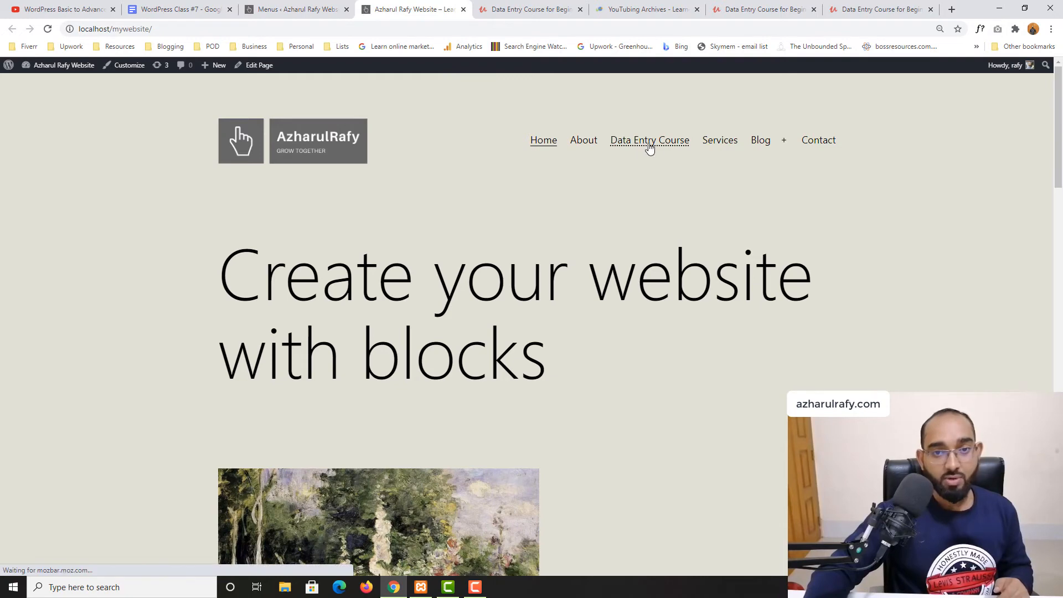
pyautogui.click(652, 146)
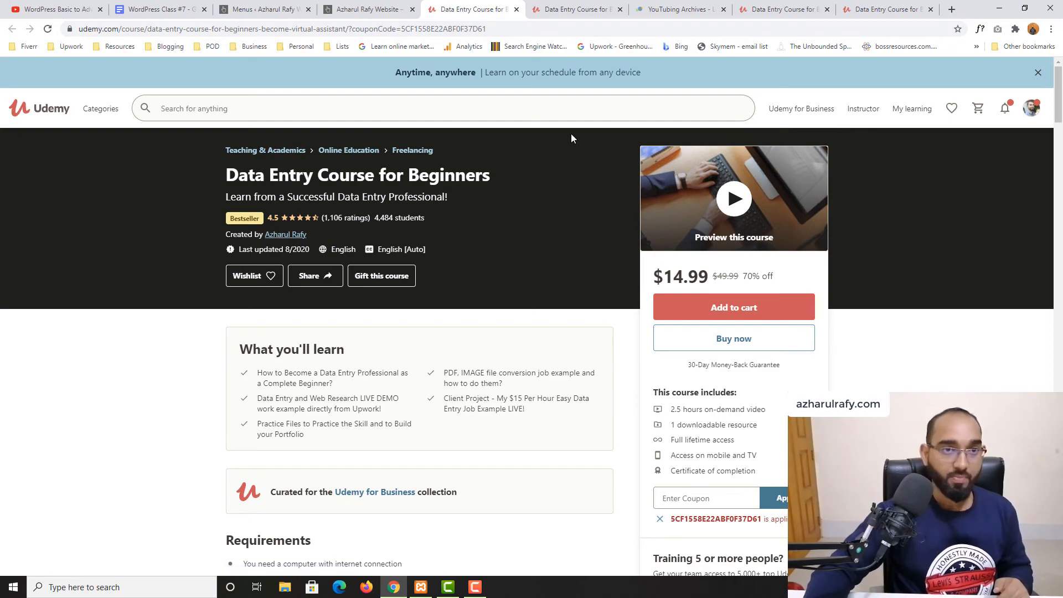
pyautogui.scroll(-1, 225, 335)
pyautogui.scroll(1, 339, 318)
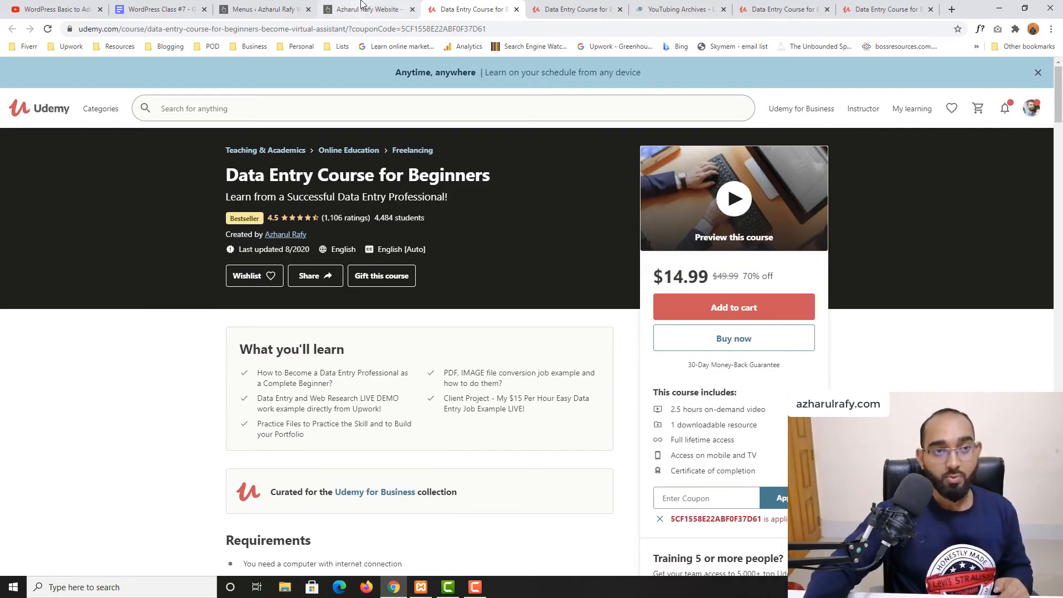
# Close the website preview, Udemy course and Learners World browser tabs, keeping the menu editor open.
pyautogui.click(396, 10)
pyautogui.click(412, 9)
pyautogui.click(412, 10)
pyautogui.click(412, 10)
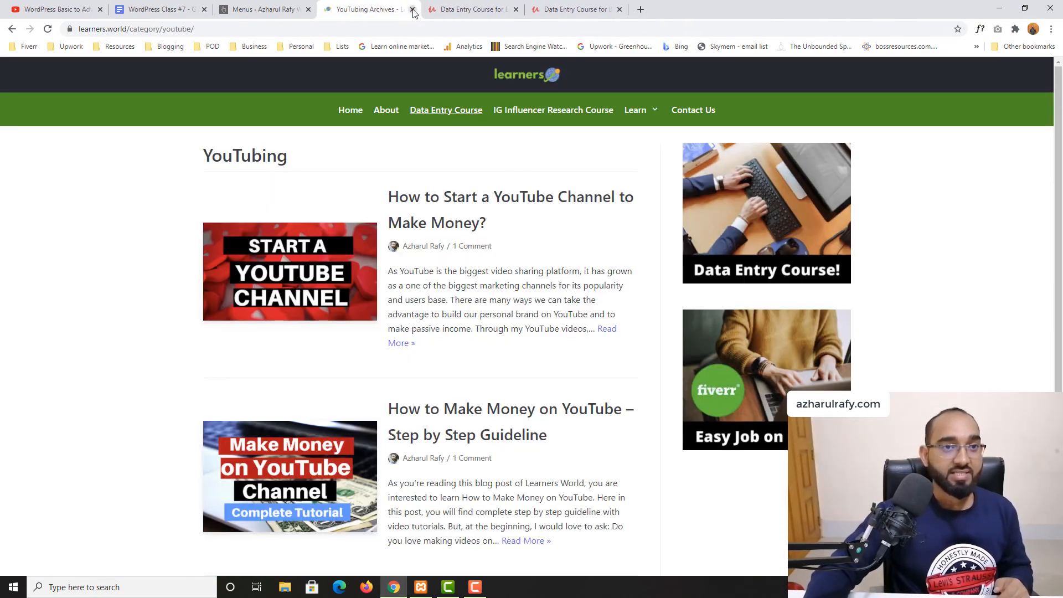
pyautogui.click(413, 10)
pyautogui.click(412, 9)
pyautogui.click(412, 9)
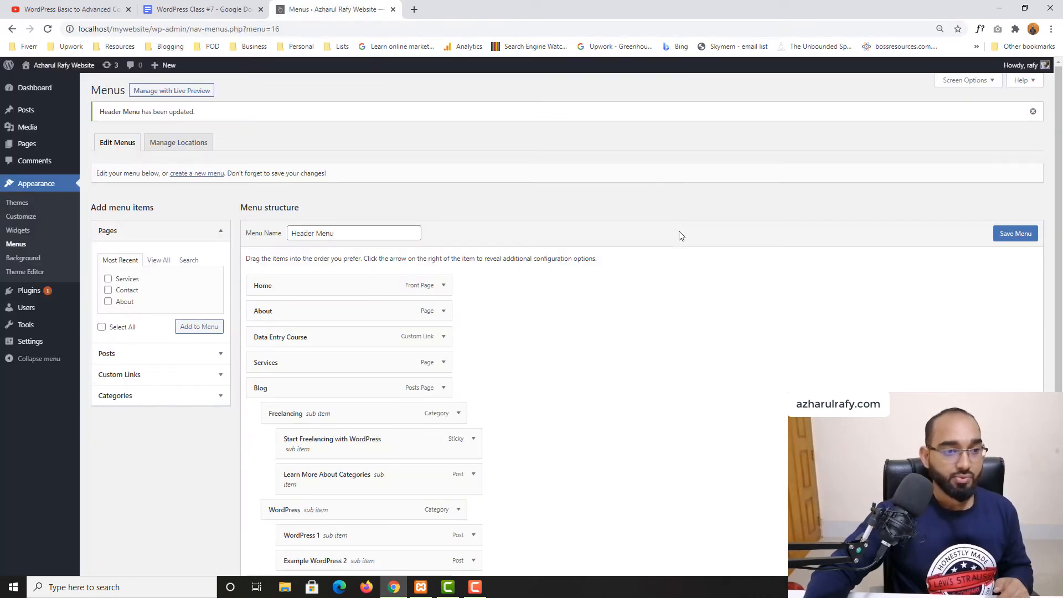
# Review the Header Menu's items and display settings, and reopen the menu editor by way of the Themes page.
pyautogui.scroll(-3, 556, 348)
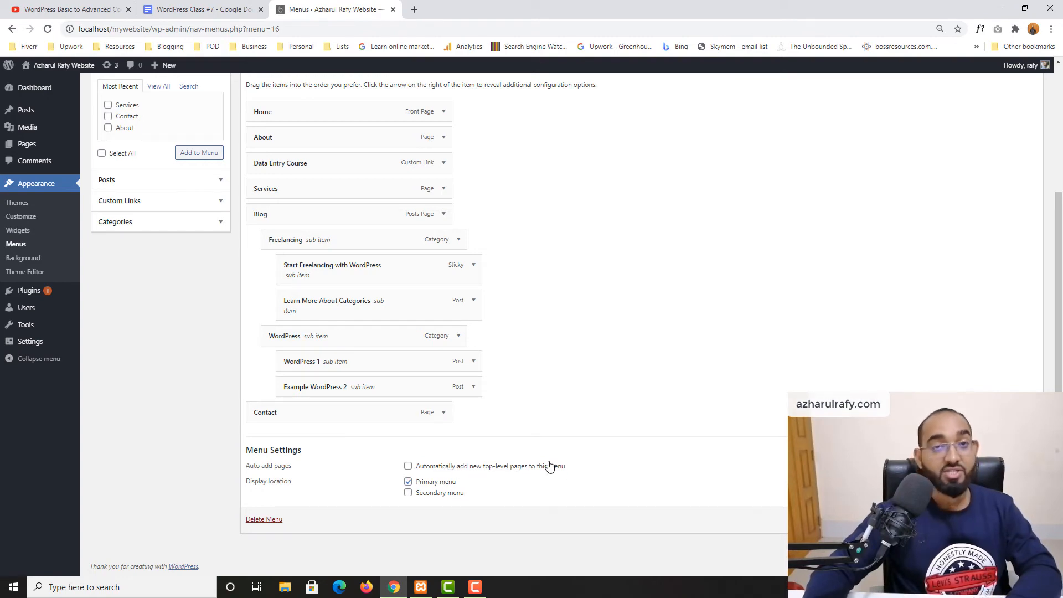
pyautogui.scroll(3, 665, 410)
pyautogui.scroll(1, 664, 411)
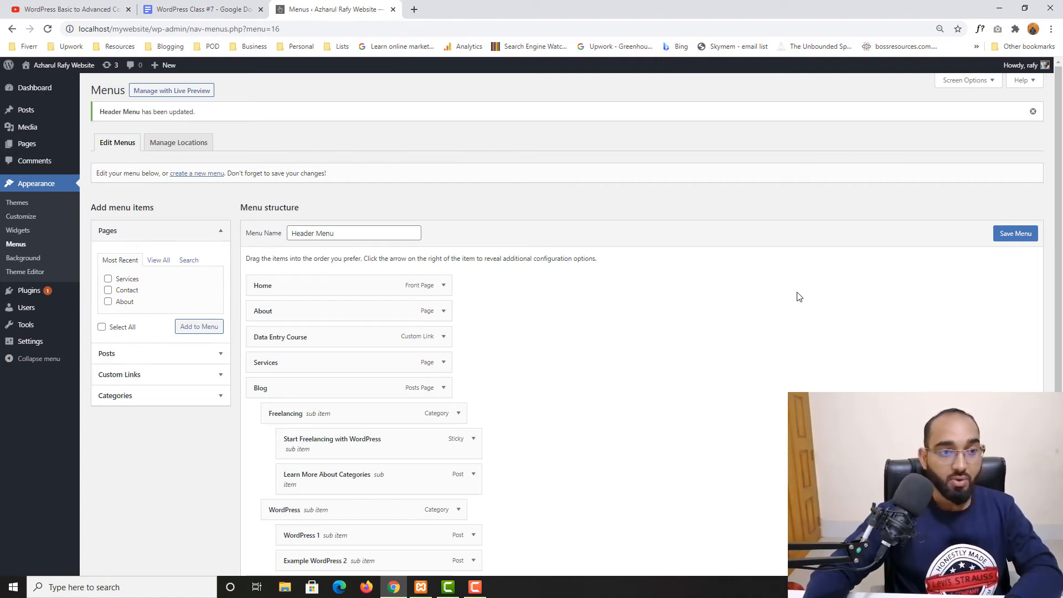
pyautogui.click(31, 188)
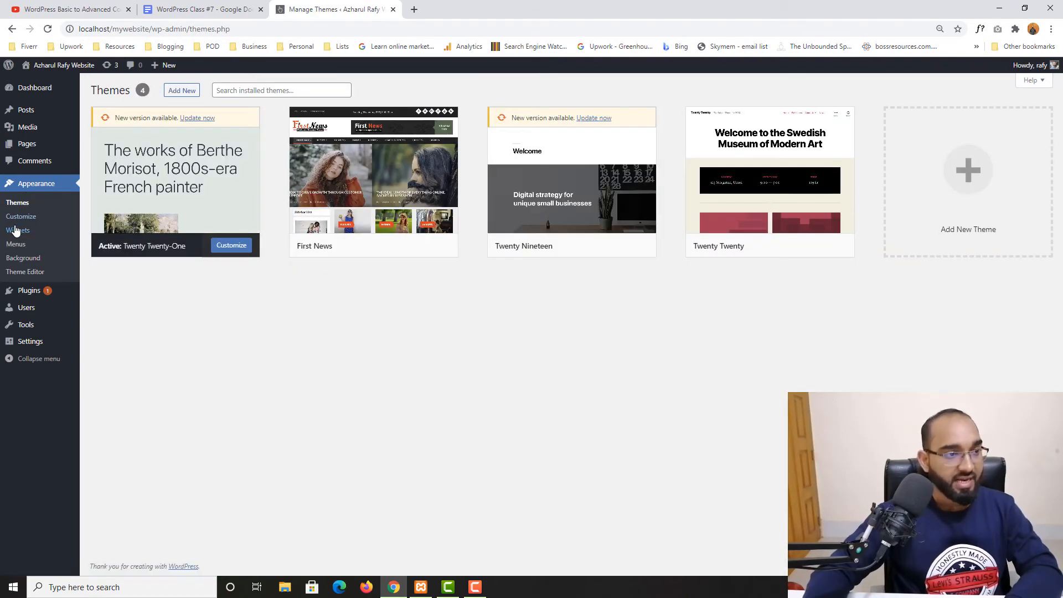
pyautogui.click(8, 246)
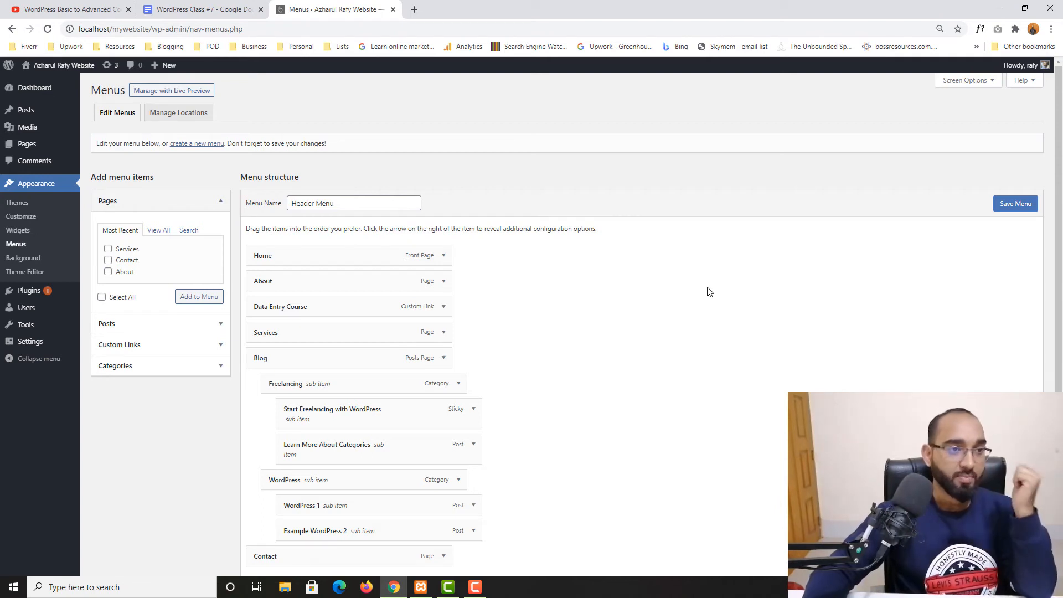
# Create a new menu named Footer Menu and assign it to the Secondary menu display location.
pyautogui.click(184, 146)
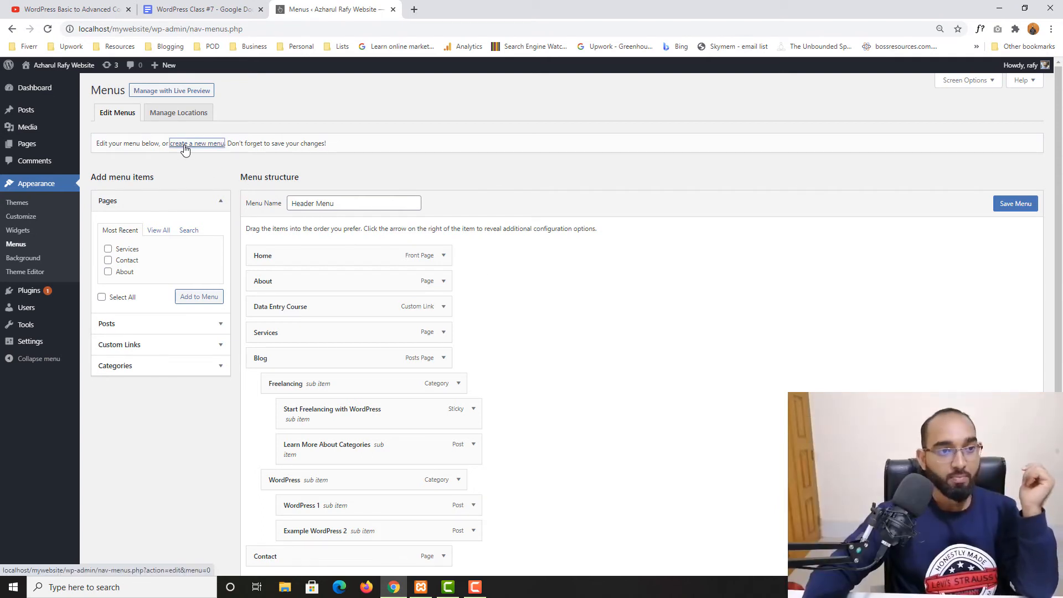
pyautogui.click(351, 202)
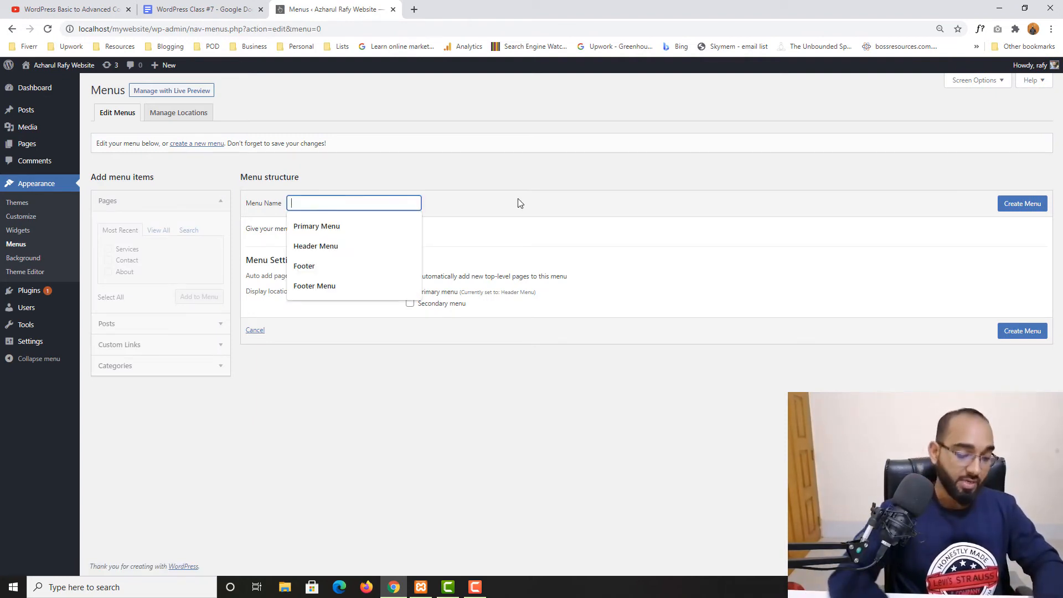
pyautogui.write('Footem')
pyautogui.press('BackSpace')
pyautogui.write('r')
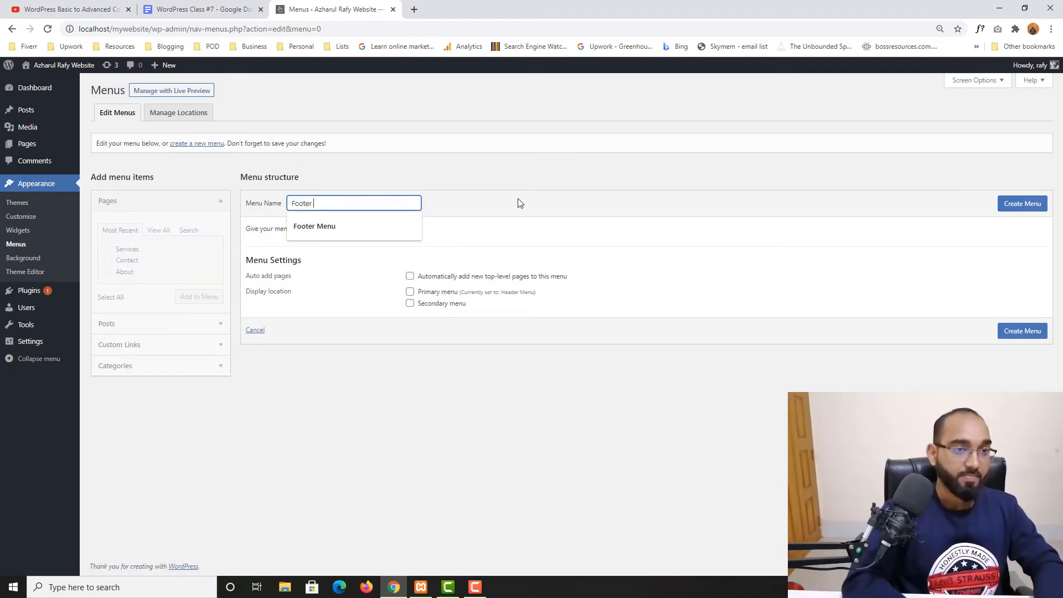
pyautogui.write(' Menu')
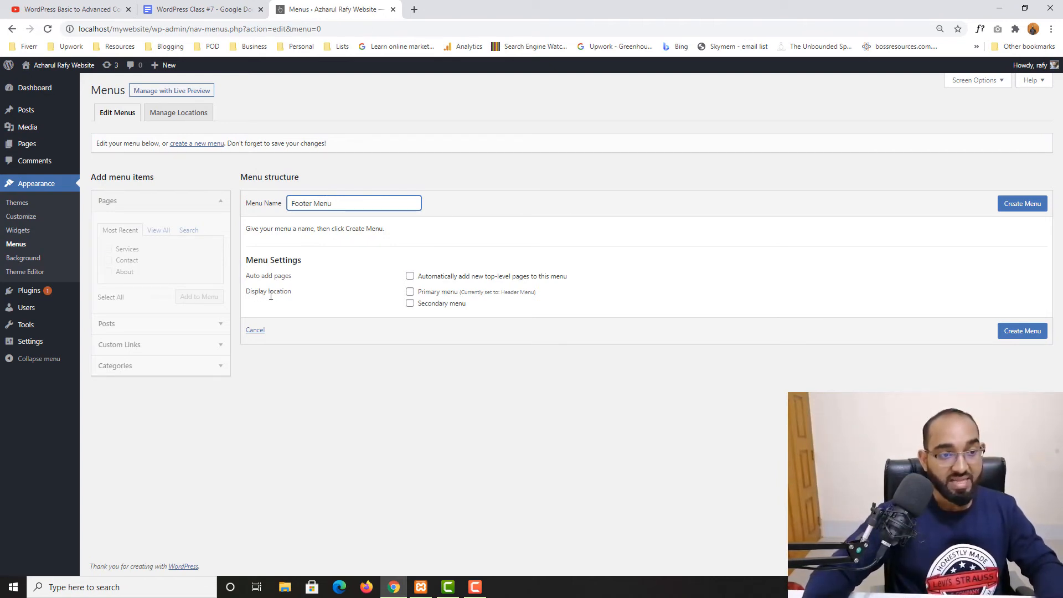
pyautogui.click(410, 304)
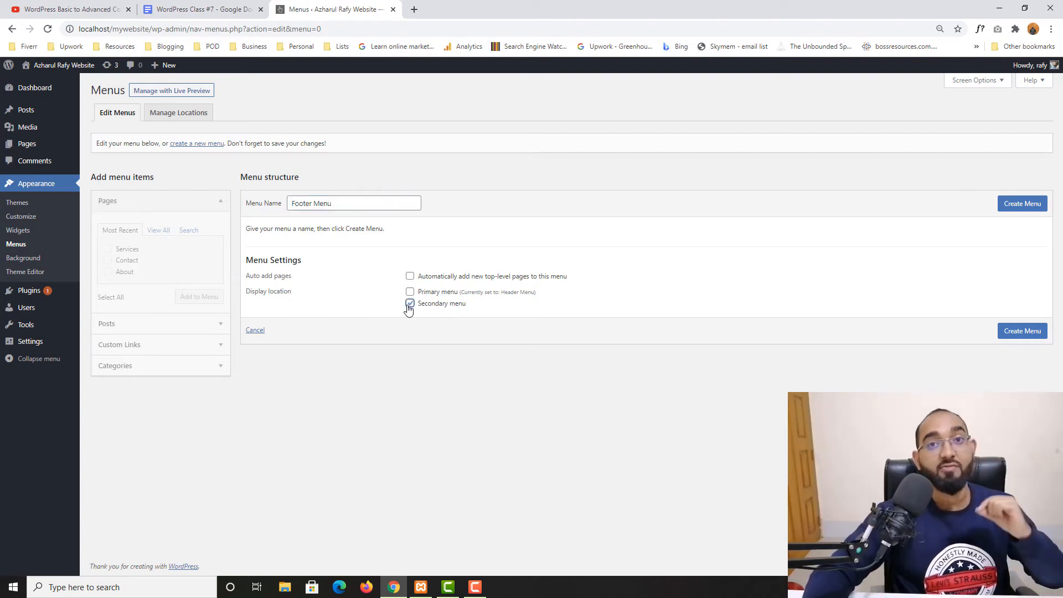
pyautogui.click(1022, 204)
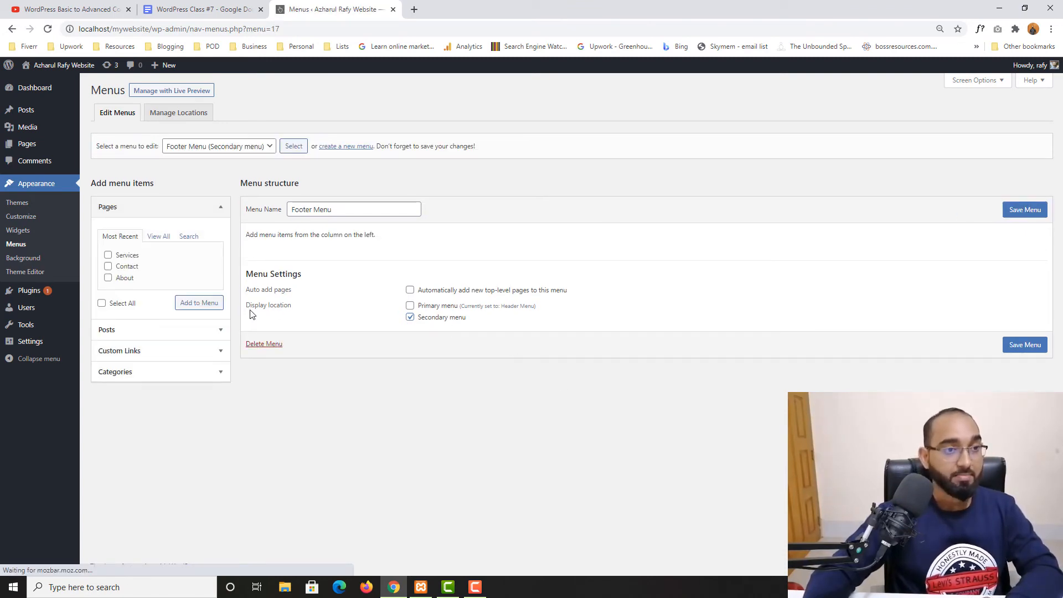
# Visit the website's front end in a new browser tab and examine the footer area of the home page.
pyautogui.moveTo(38, 65)
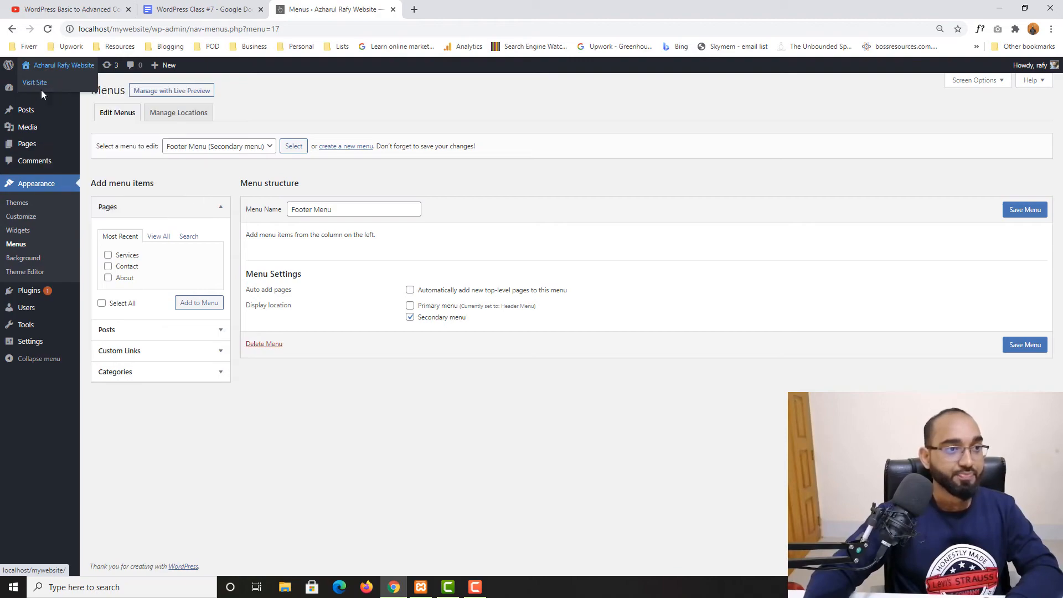
pyautogui.click(39, 86)
pyautogui.scroll(-20, 111, 458)
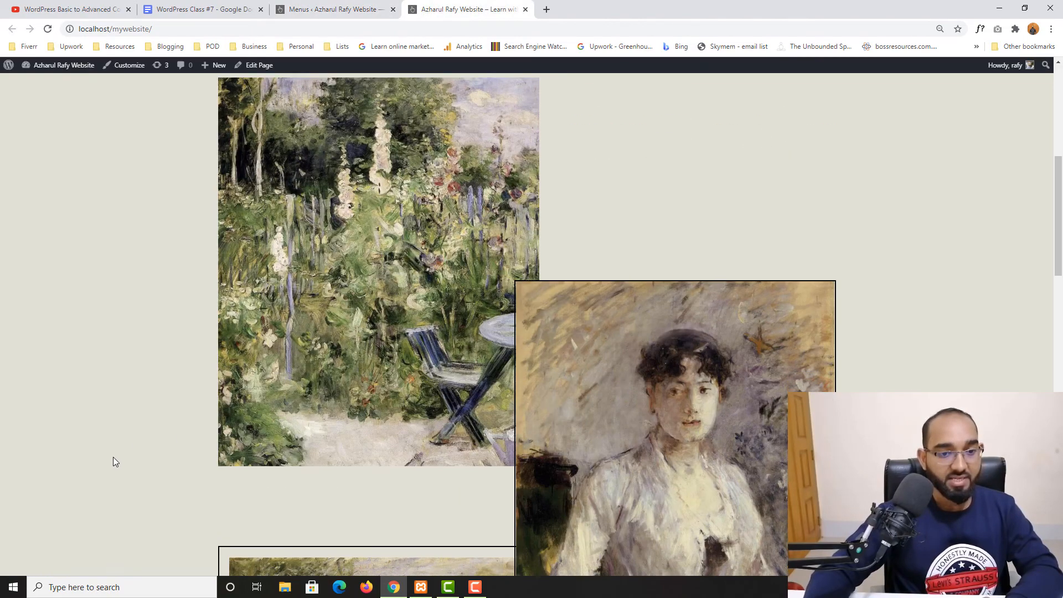
pyautogui.scroll(3, 594, 353)
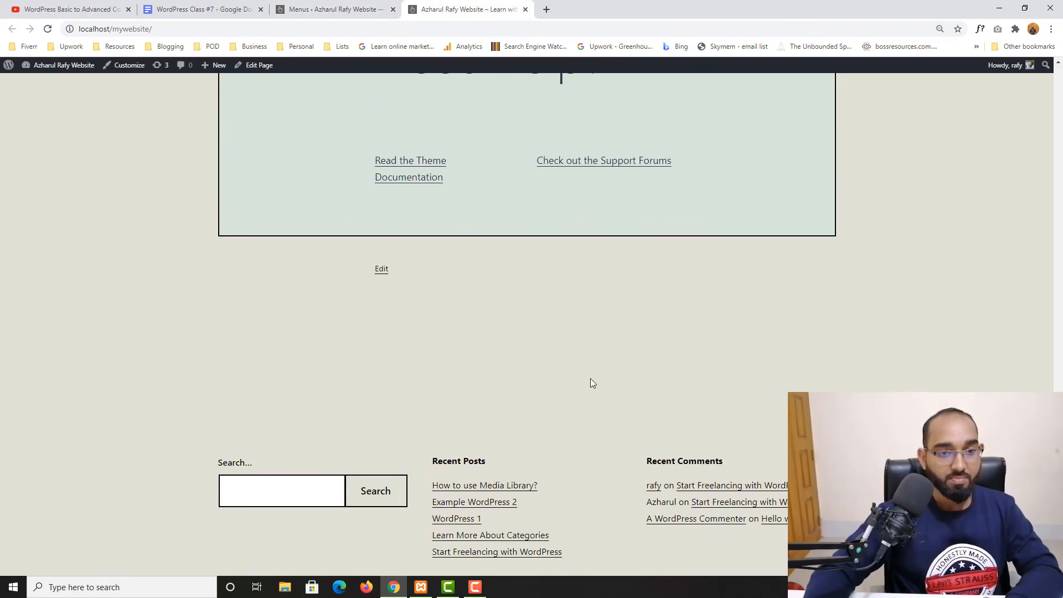
pyautogui.scroll(-3, 590, 382)
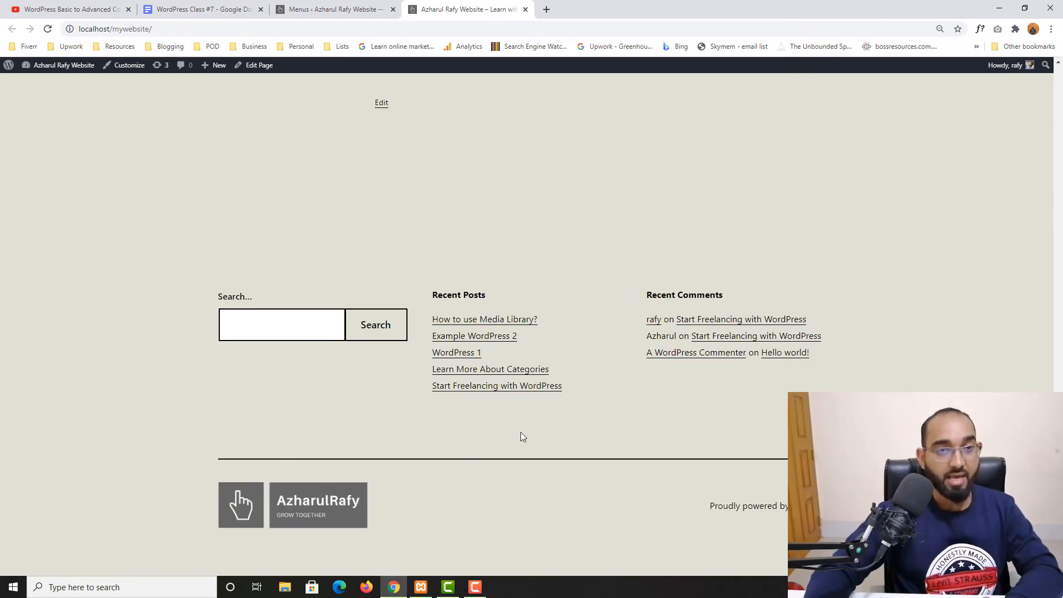
# Add the About, Contact and Services pages to the Footer Menu and save it.
pyautogui.click(308, 4)
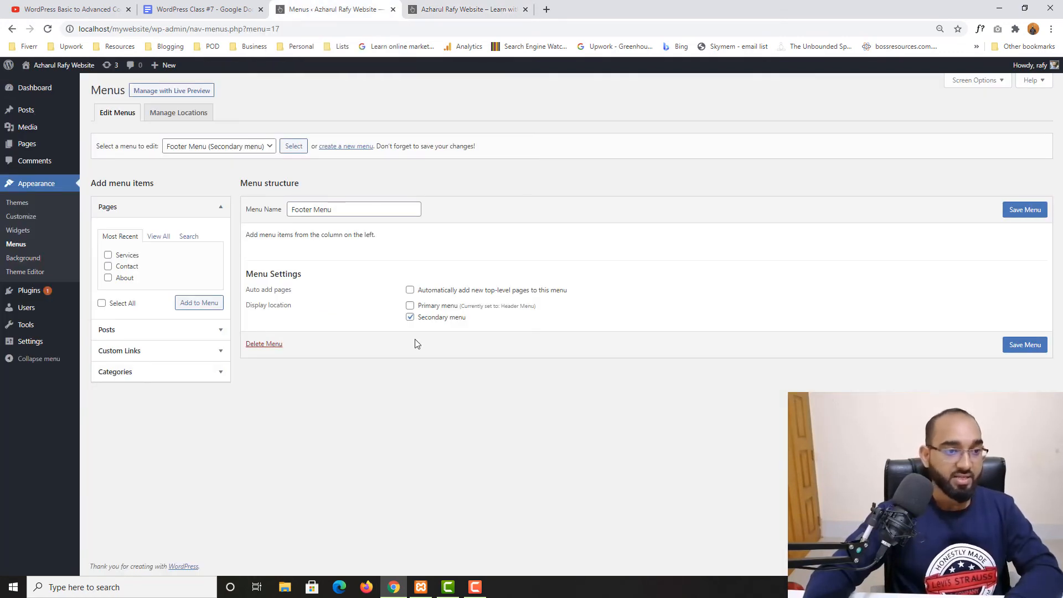
pyautogui.click(159, 238)
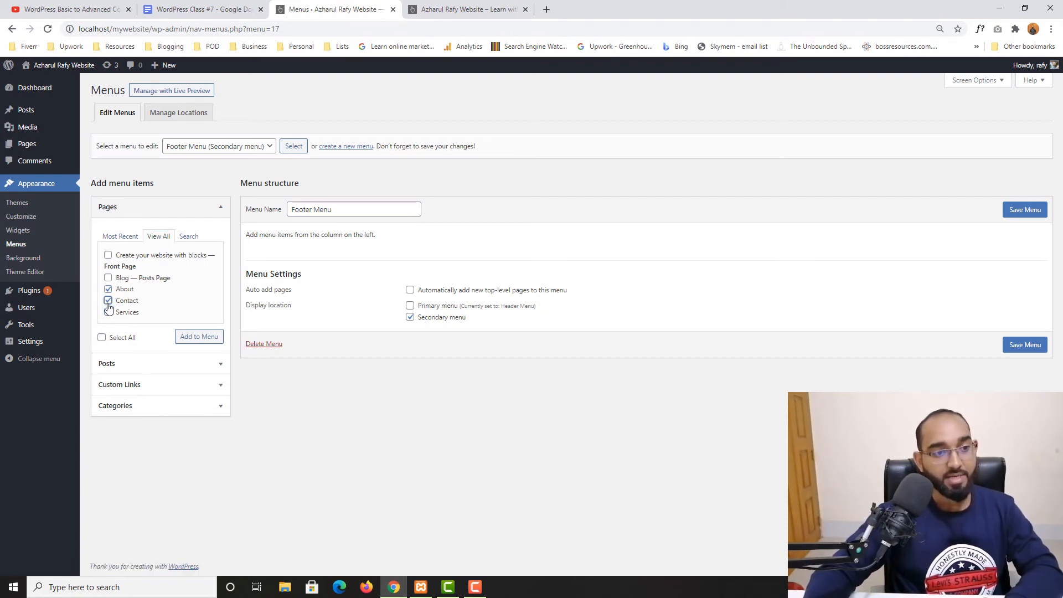
pyautogui.click(108, 311)
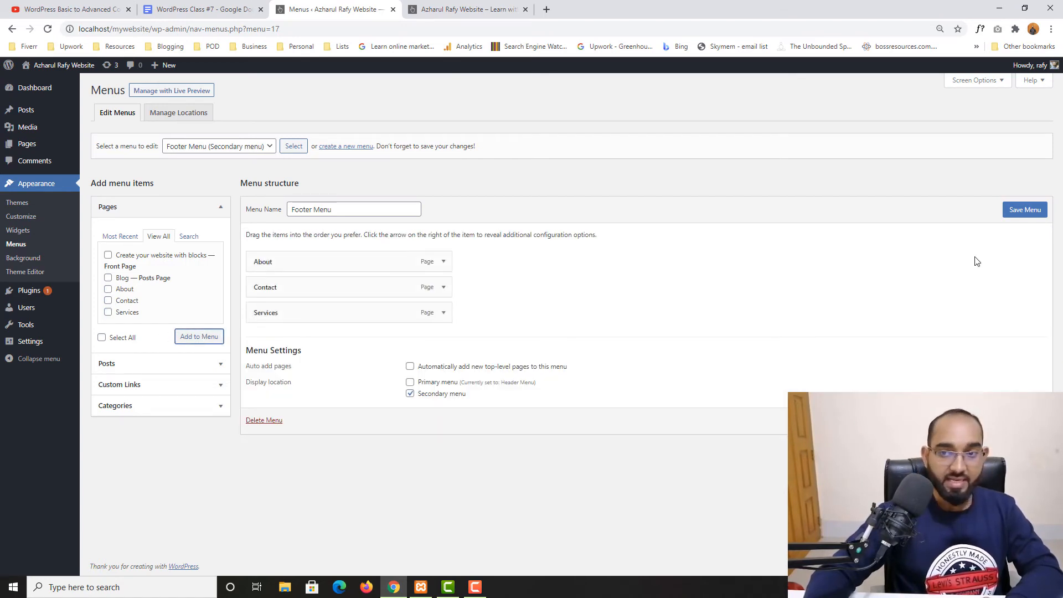
pyautogui.click(1020, 215)
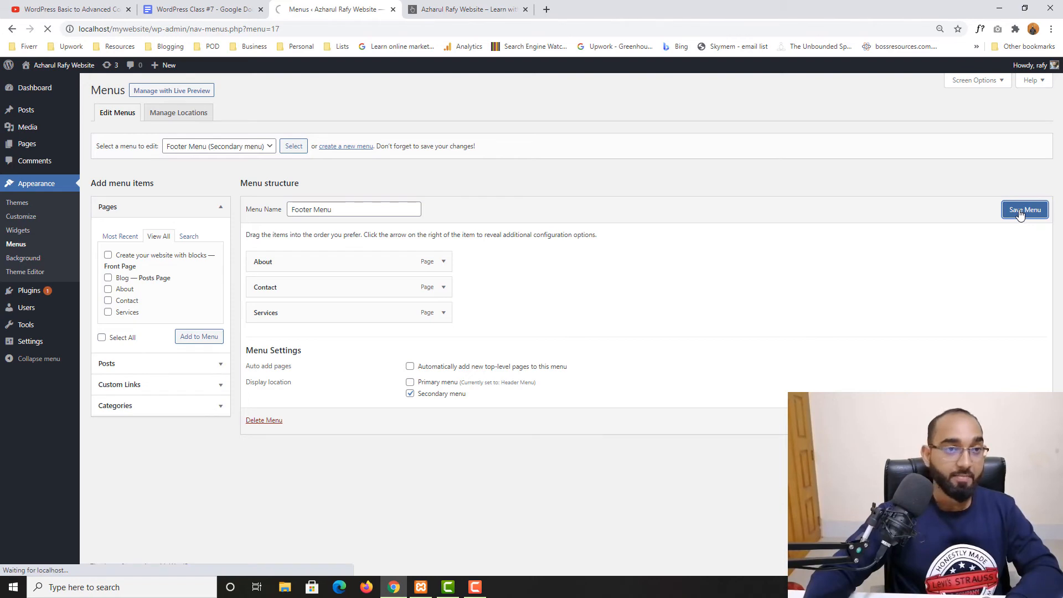
# Reload the website's front end and check the footer menu links against the header menu on the home page.
pyautogui.click(437, 3)
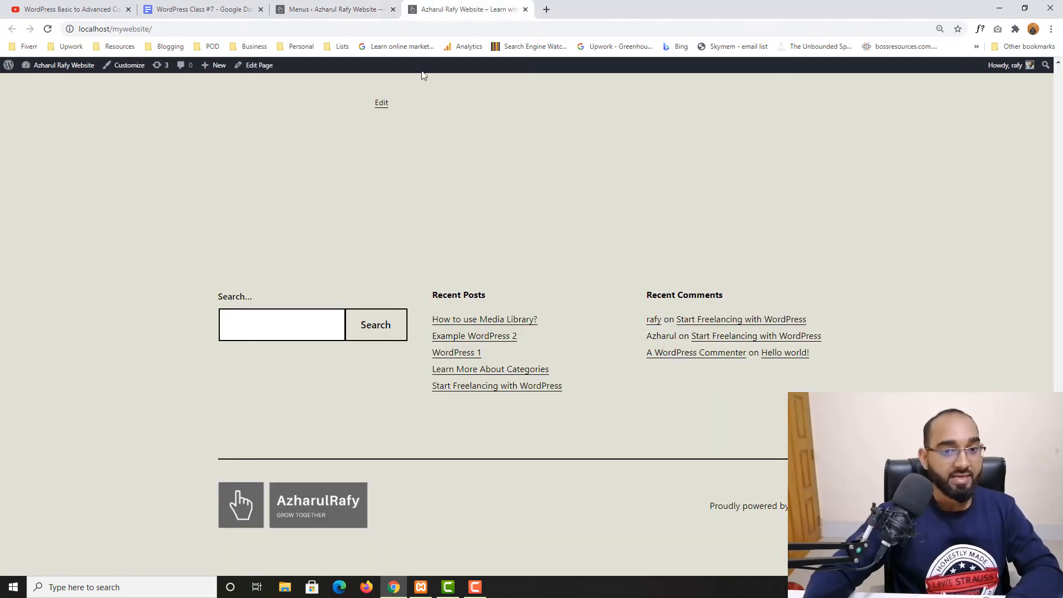
pyautogui.click(47, 29)
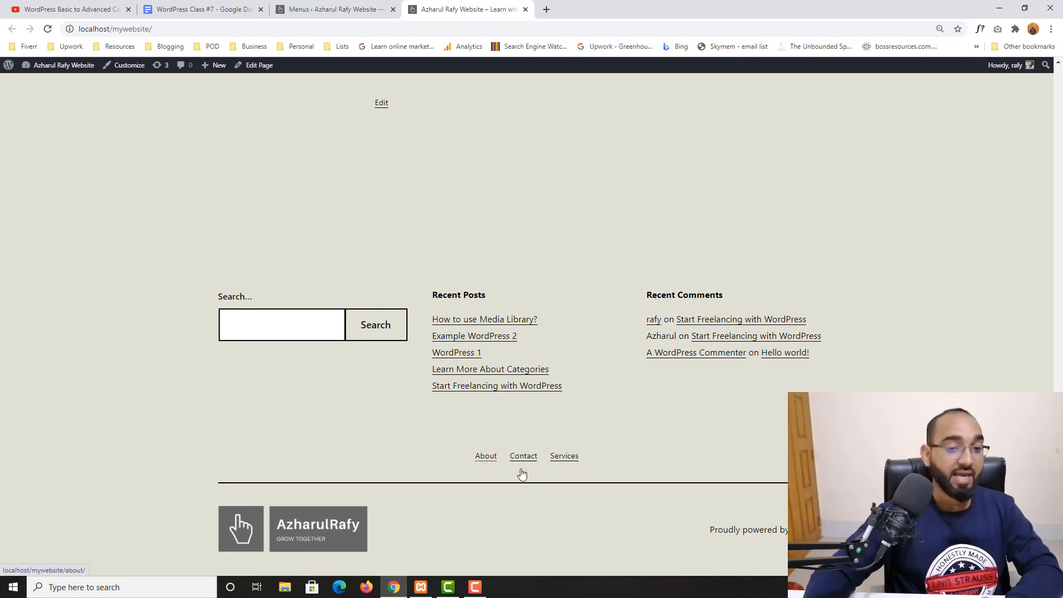
pyautogui.scroll(5, 600, 444)
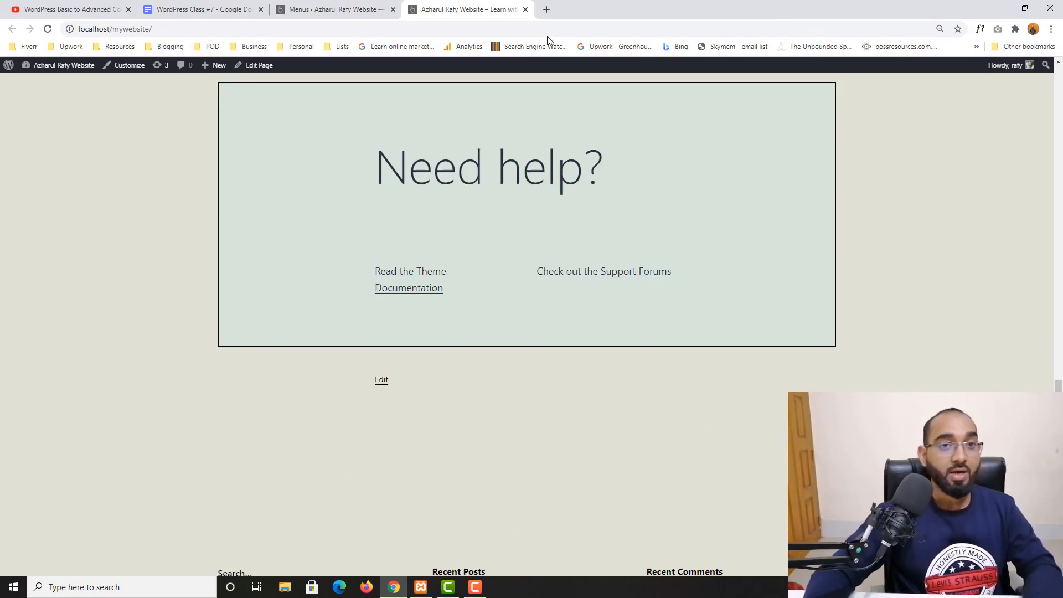
pyautogui.scroll(-5, 482, 370)
pyautogui.scroll(10, 522, 430)
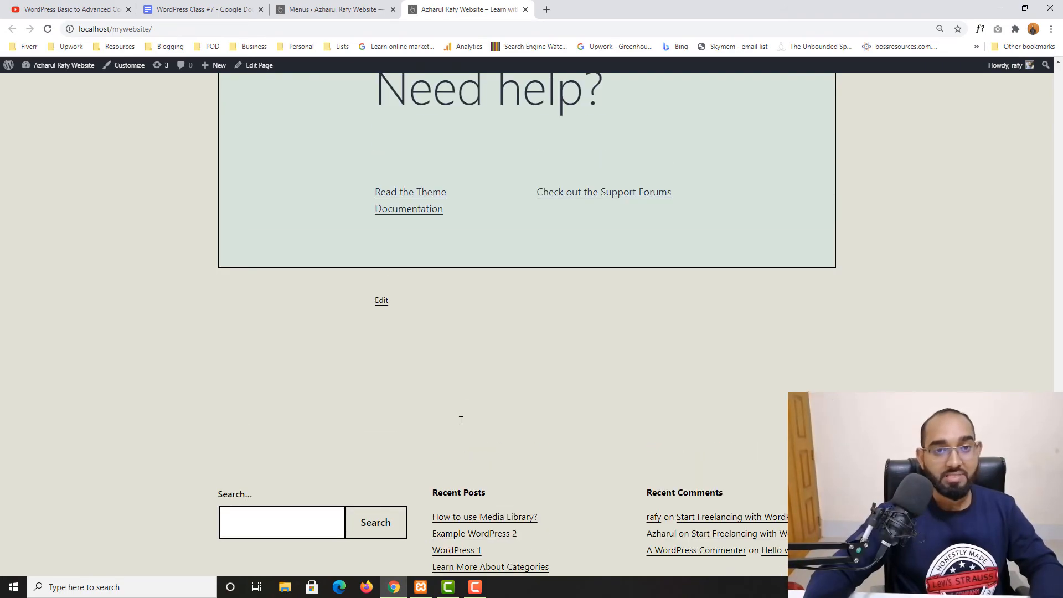
pyautogui.scroll(15, 510, 394)
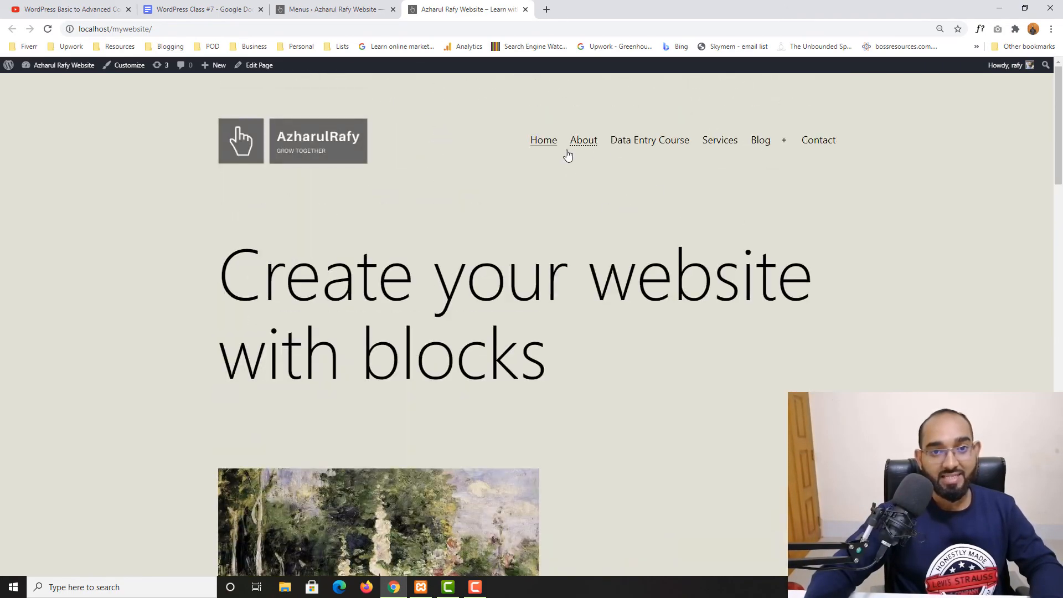
pyautogui.scroll(-20, 483, 376)
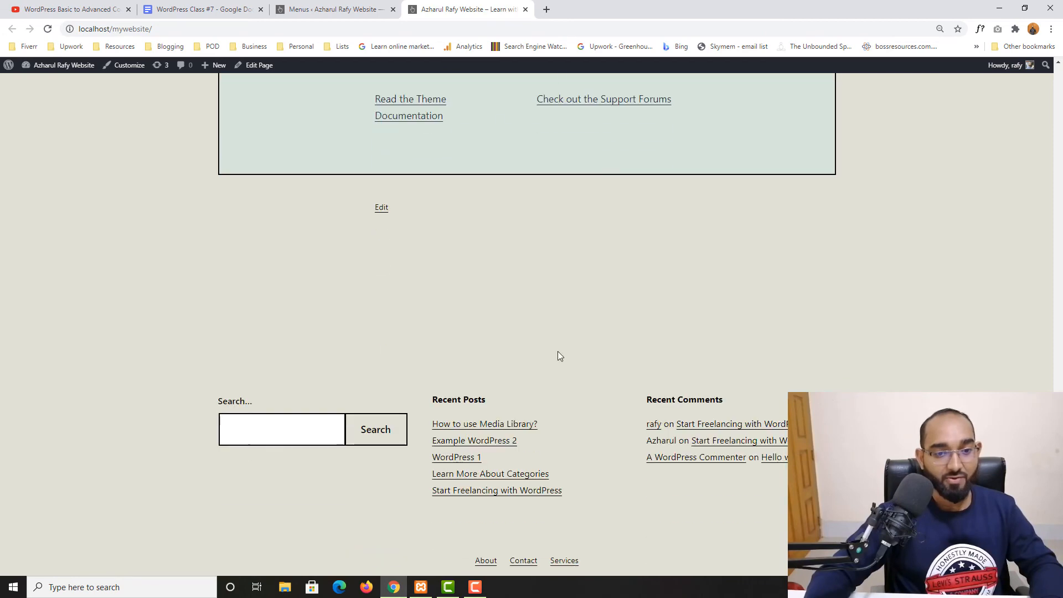
pyautogui.scroll(-3, 488, 449)
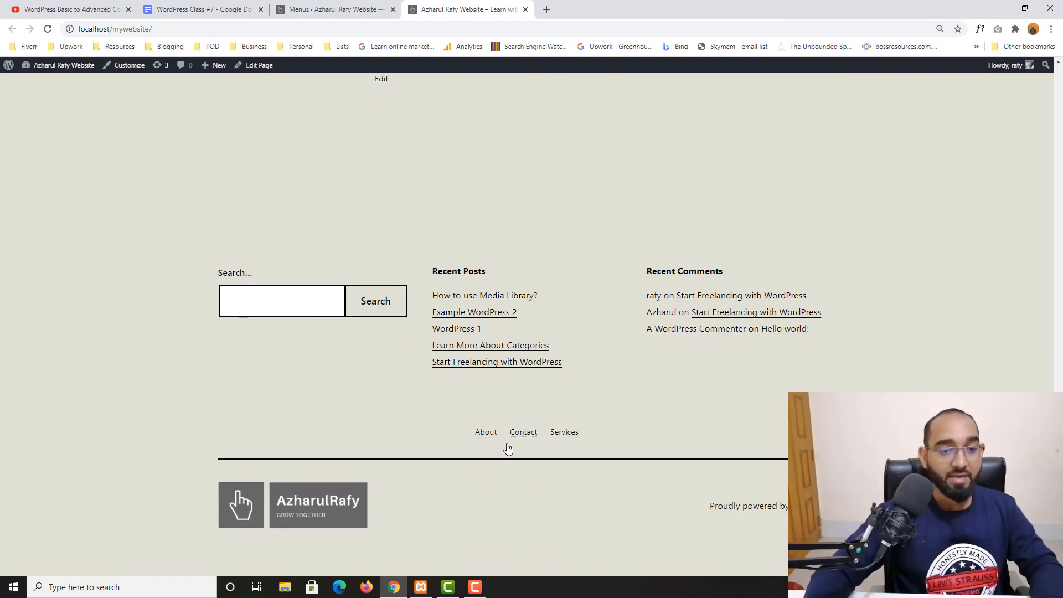
# Open learners.world in a new browser tab and compare its menu with the local website's footer menu.
pyautogui.click(548, 8)
pyautogui.write('learners.world')
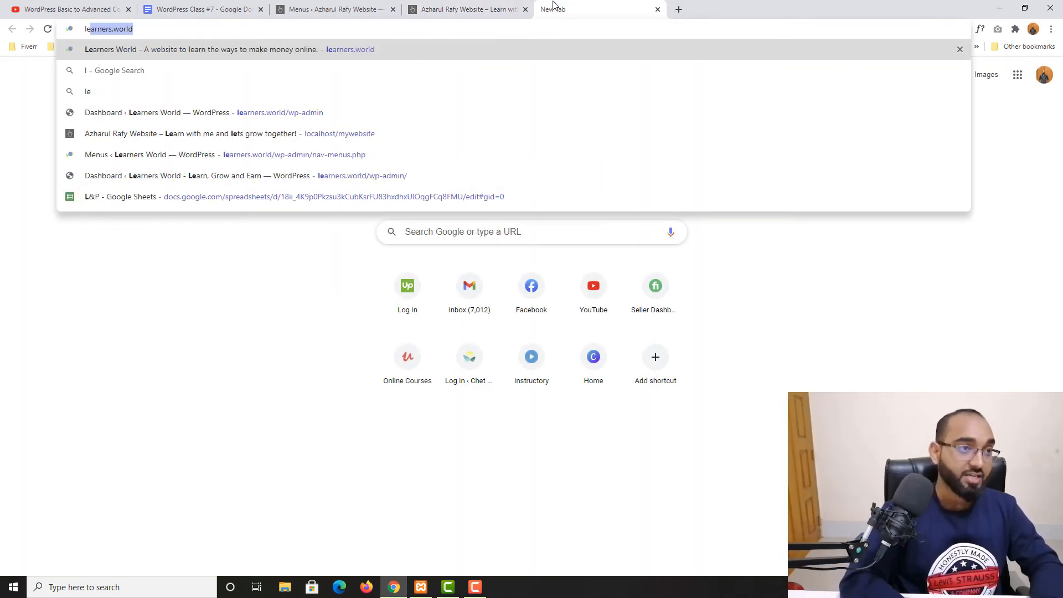
pyautogui.press('Return')
pyautogui.click(476, 9)
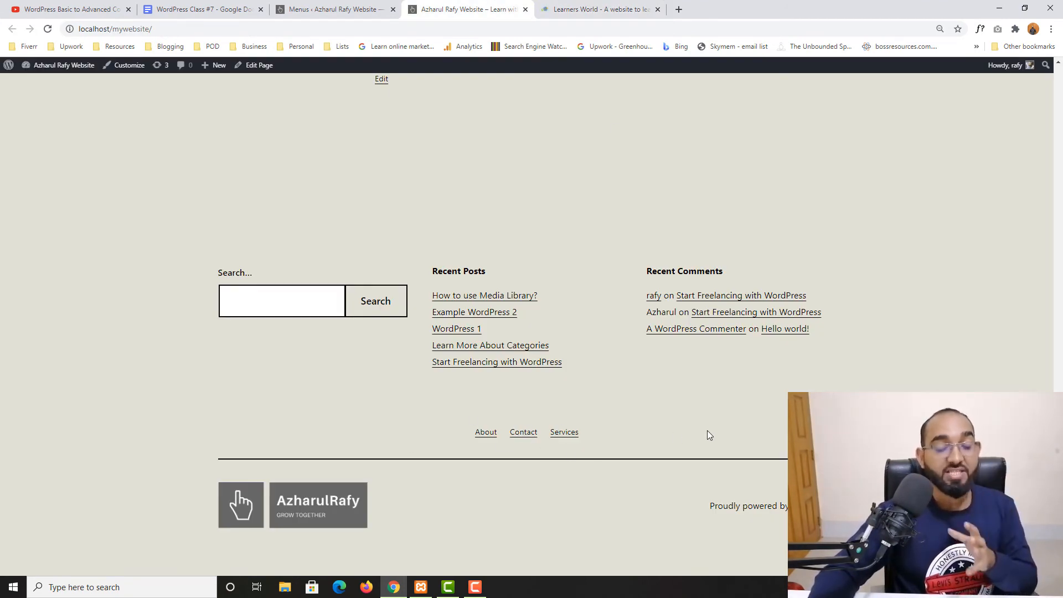
pyautogui.click(596, 9)
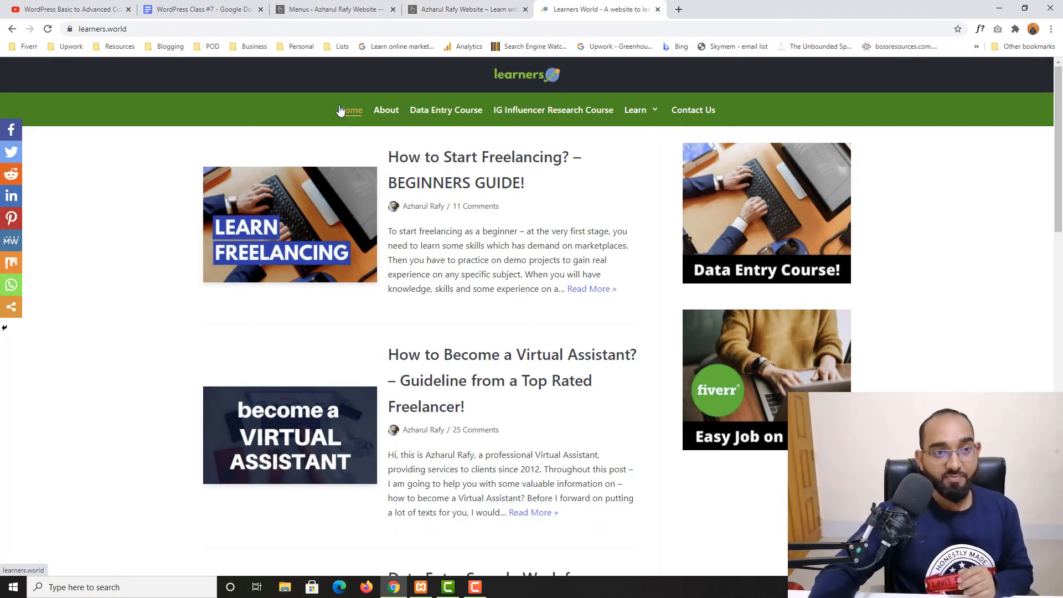
# Examine the footer links on learners.world and compare them with the footer menu on the local website's home page.
pyautogui.scroll(-15, 340, 111)
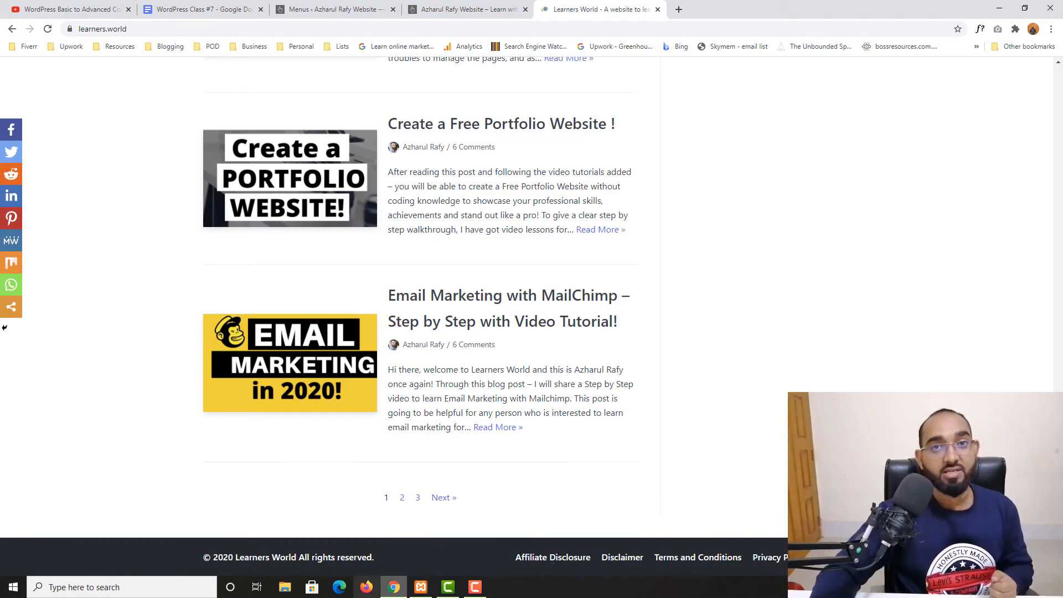
pyautogui.scroll(10, 718, 472)
pyautogui.scroll(9, 673, 345)
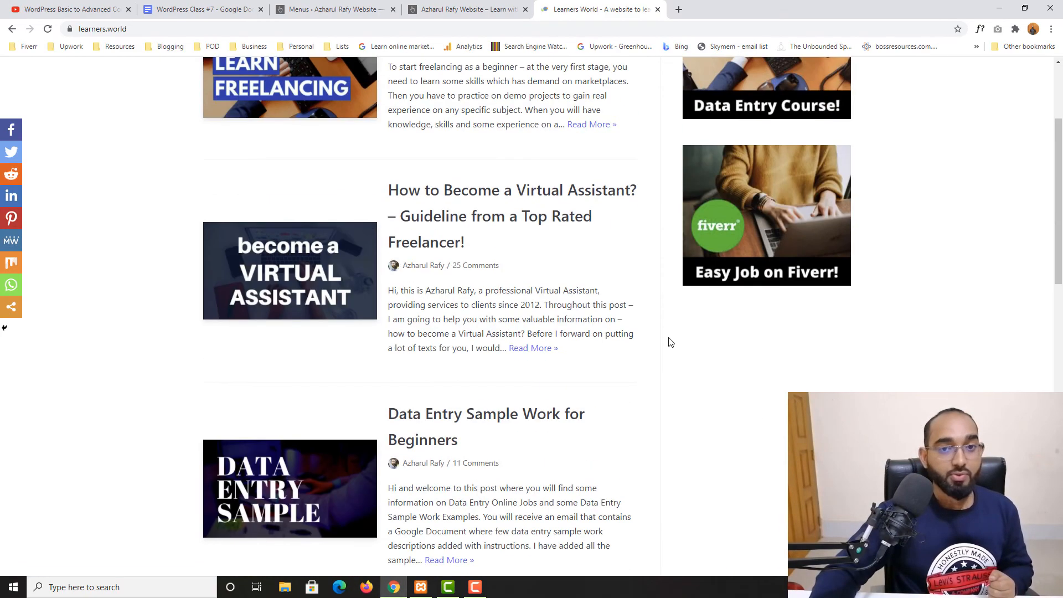
pyautogui.scroll(-18, 609, 335)
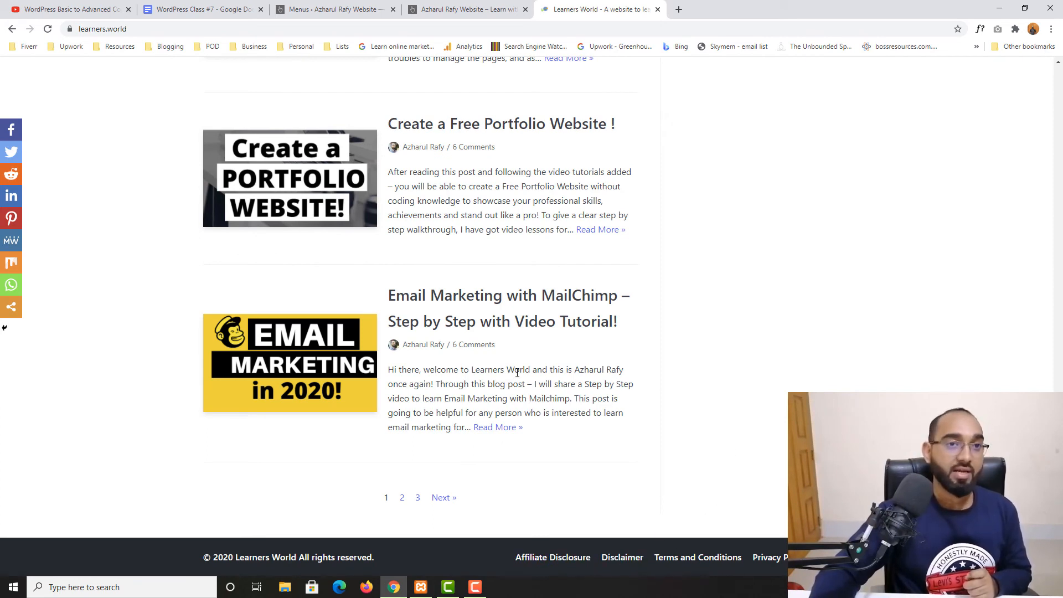
pyautogui.click(468, 9)
pyautogui.scroll(1, 536, 289)
pyautogui.scroll(-1, 471, 266)
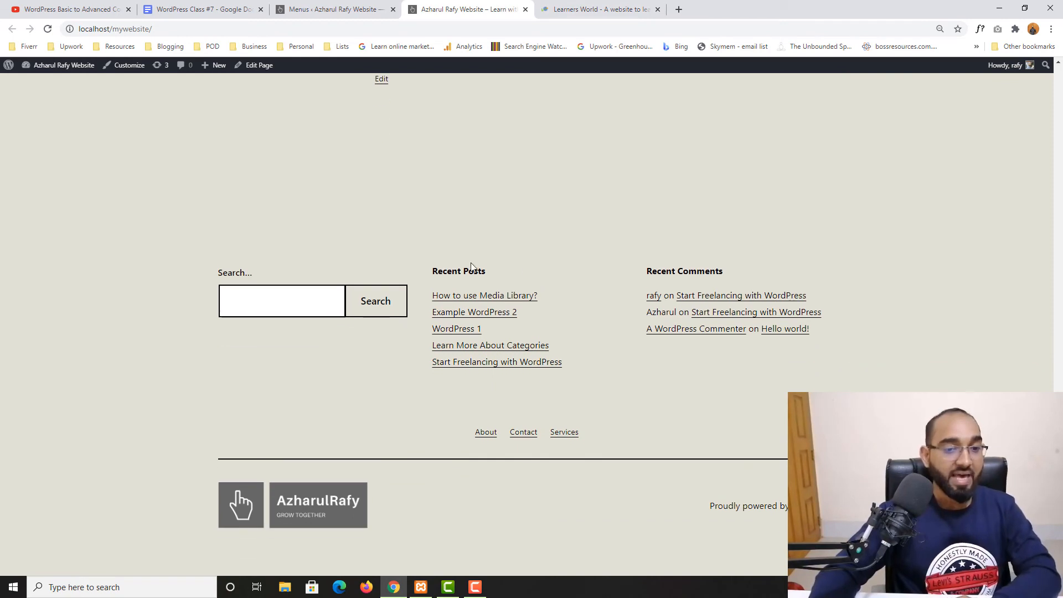
# Return to the WordPress menu editor and load the Header Menu (Primary menu) for editing.
pyautogui.click(302, 8)
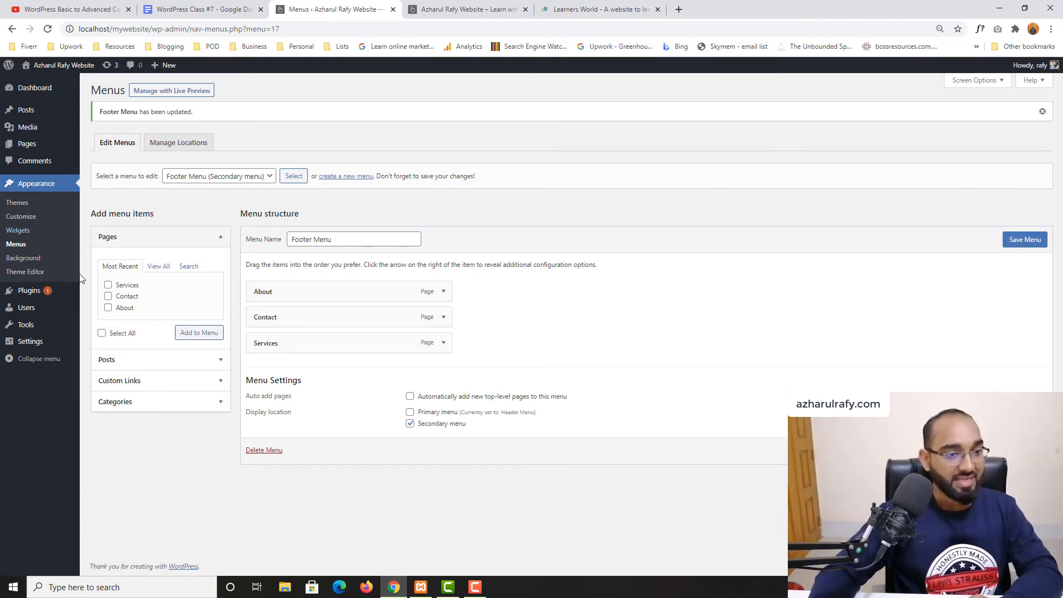
pyautogui.click(20, 247)
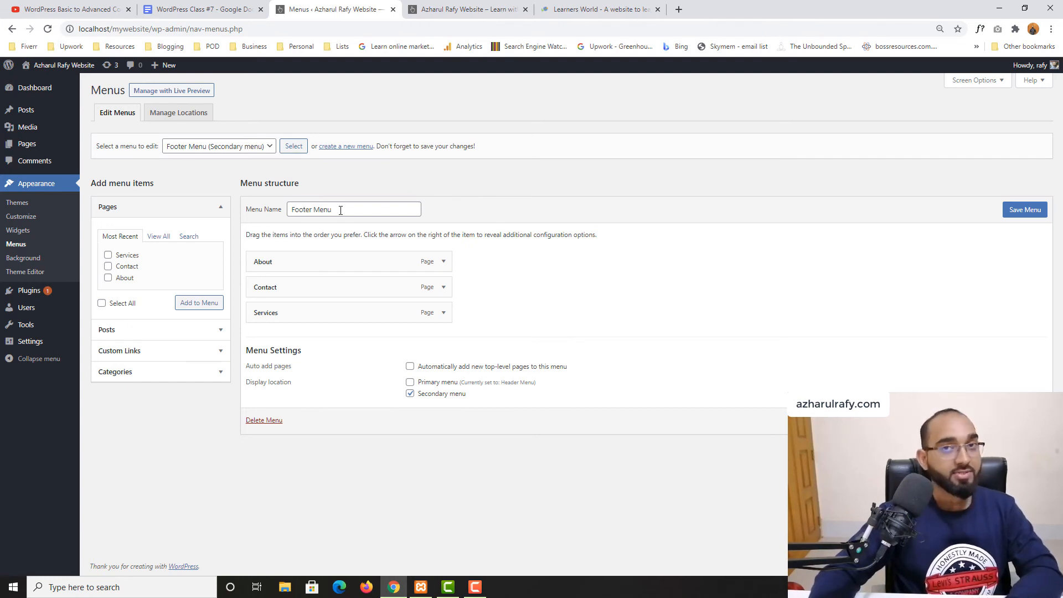
pyautogui.click(247, 146)
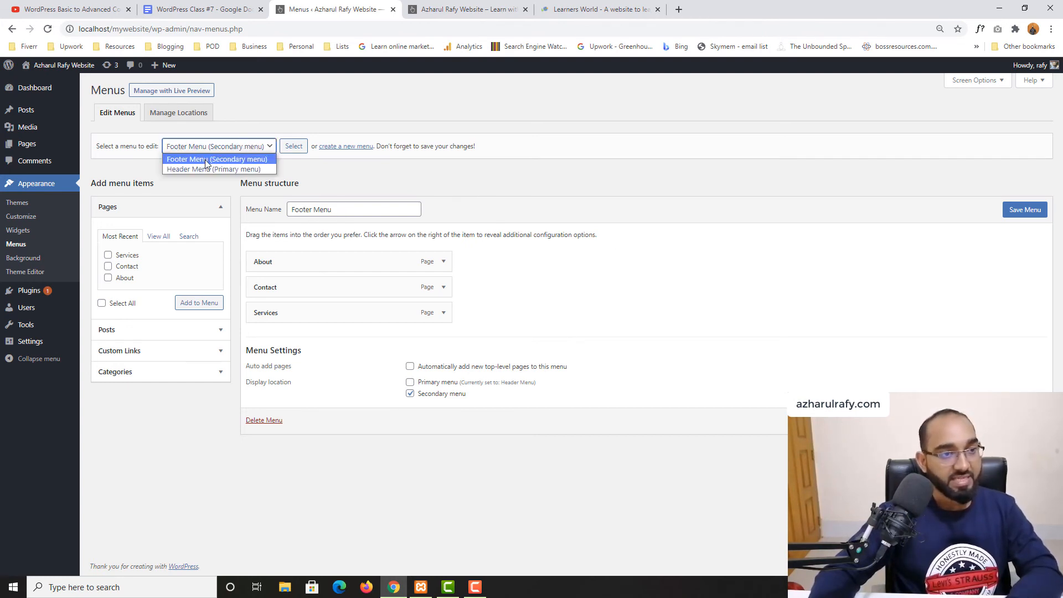
pyautogui.click(188, 166)
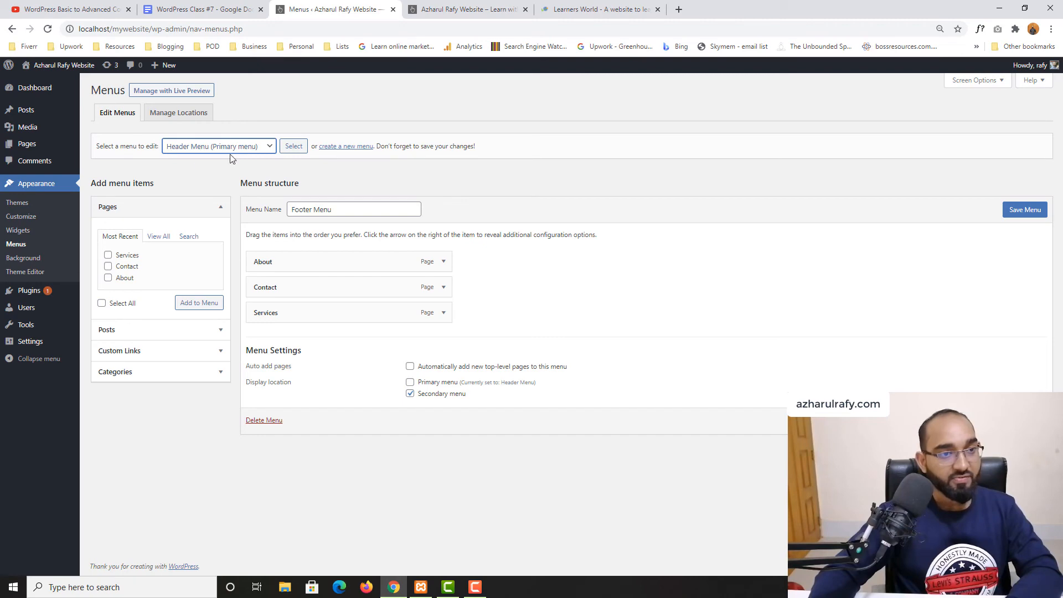
pyautogui.click(294, 148)
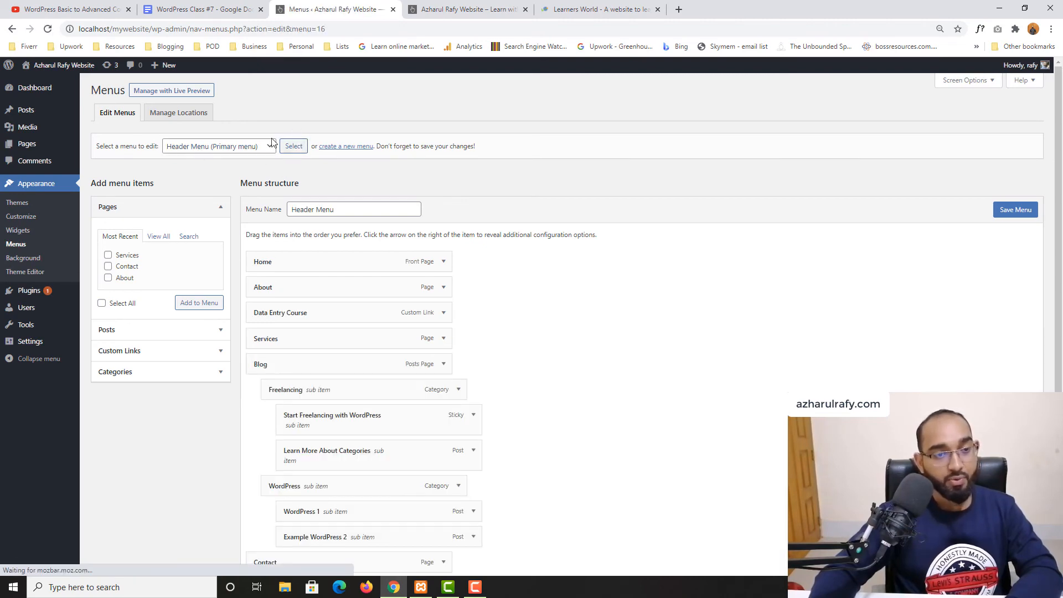
# Review the Header Menu's items and settings, then save it with automatic adding of new top-level pages switched off.
pyautogui.scroll(-3, 443, 465)
pyautogui.scroll(3, 498, 448)
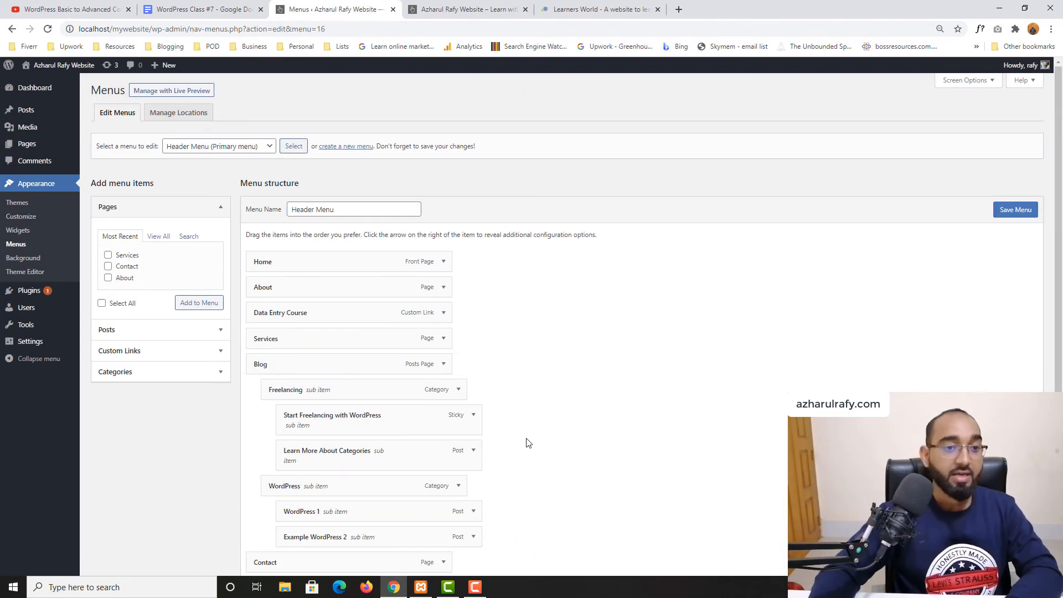
pyautogui.scroll(-3, 545, 421)
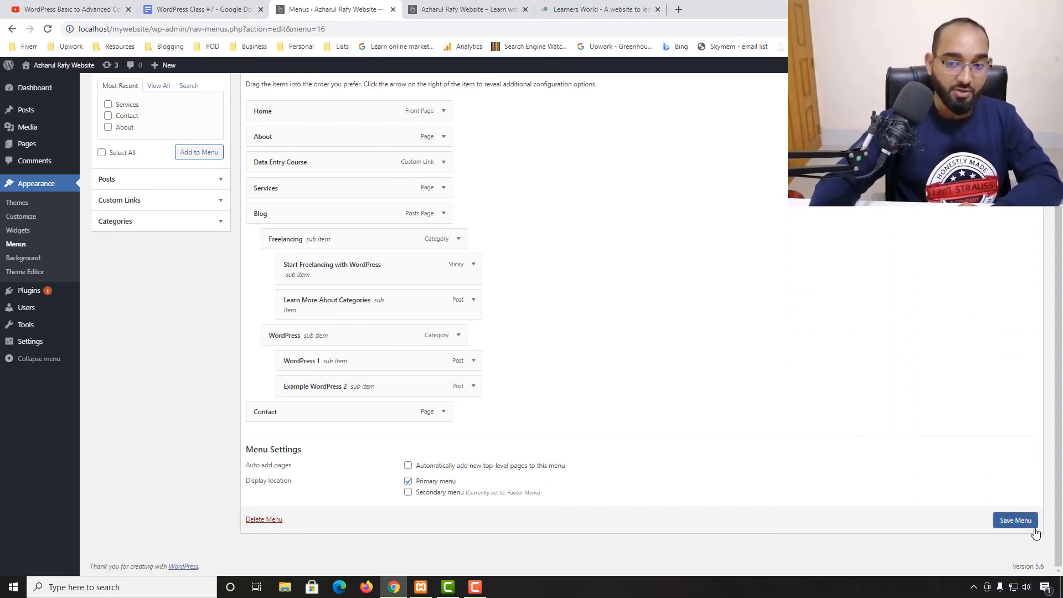
pyautogui.click(1008, 526)
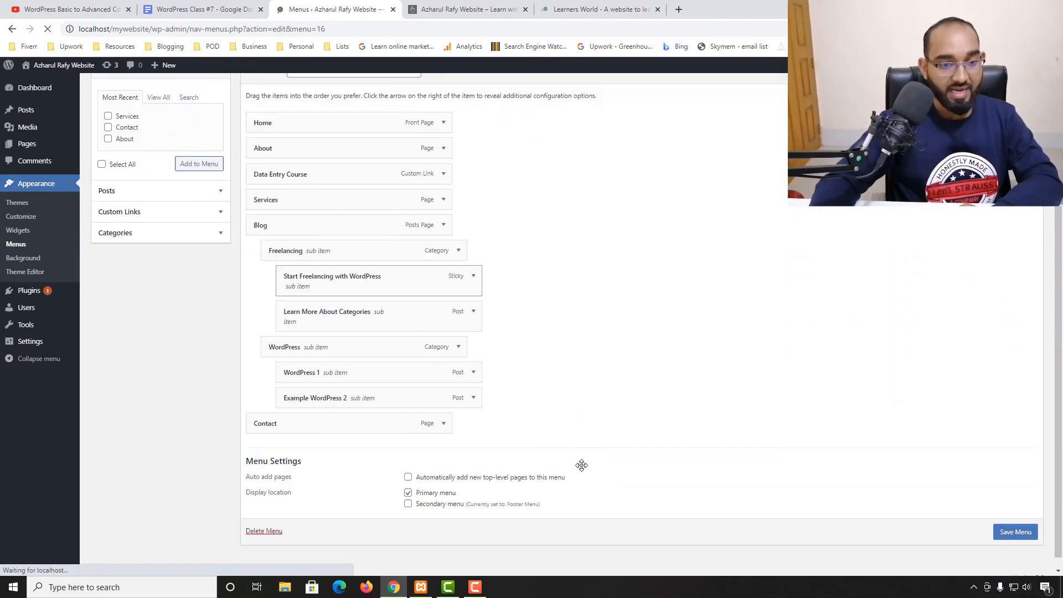
pyautogui.scroll(4, 586, 371)
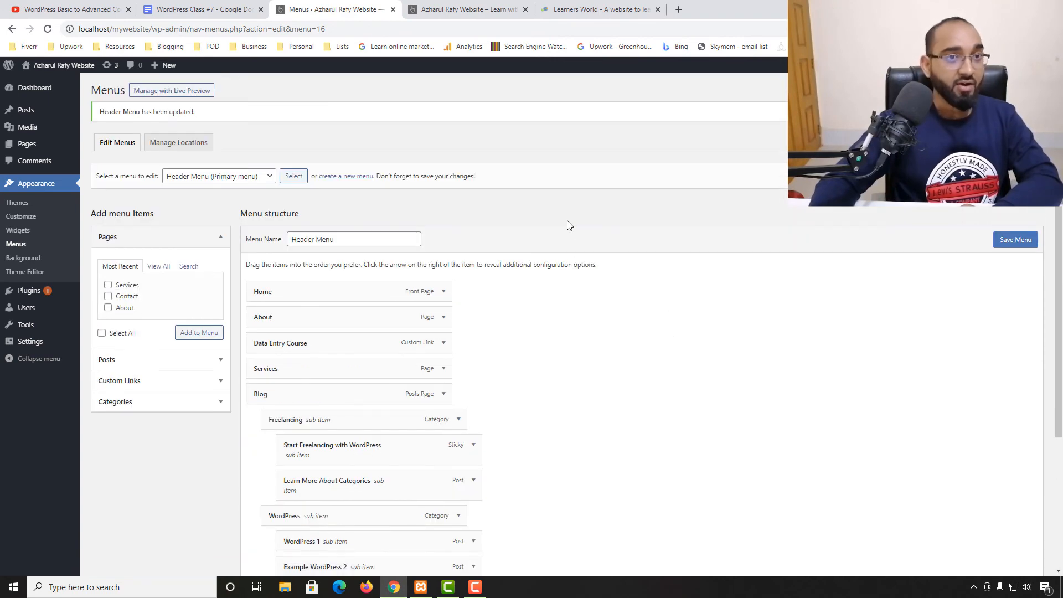
# Create a new page titled "Privacy" and publish it.
pyautogui.moveTo(33, 145)
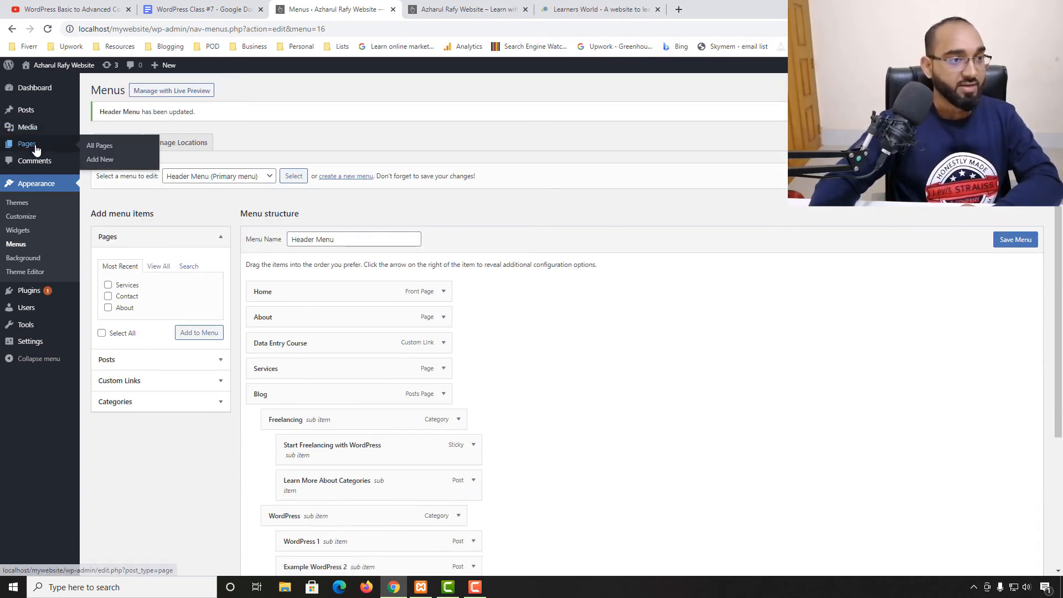
pyautogui.click(101, 160)
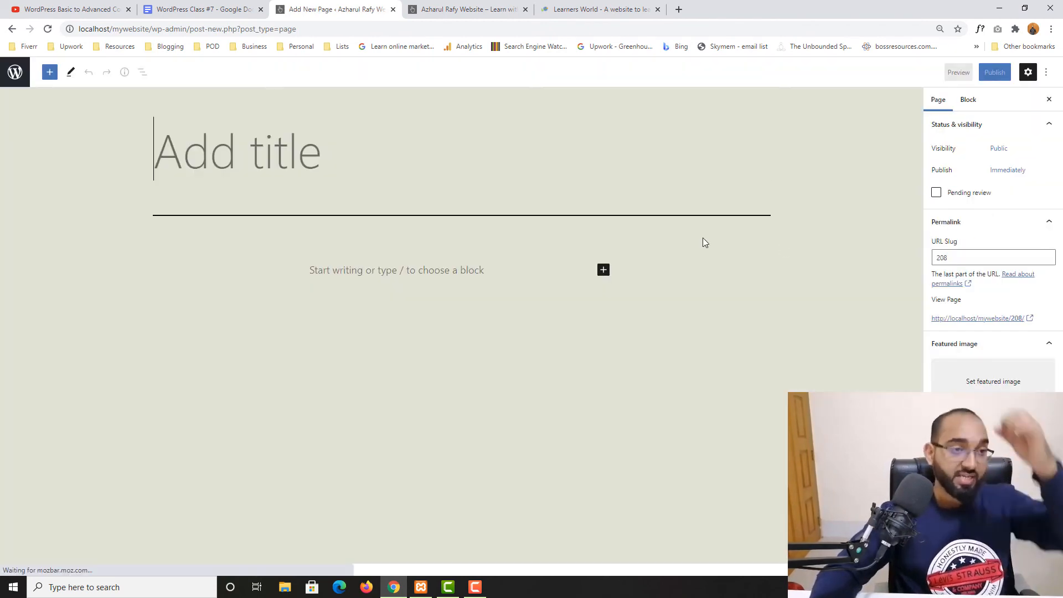
pyautogui.write('Pr')
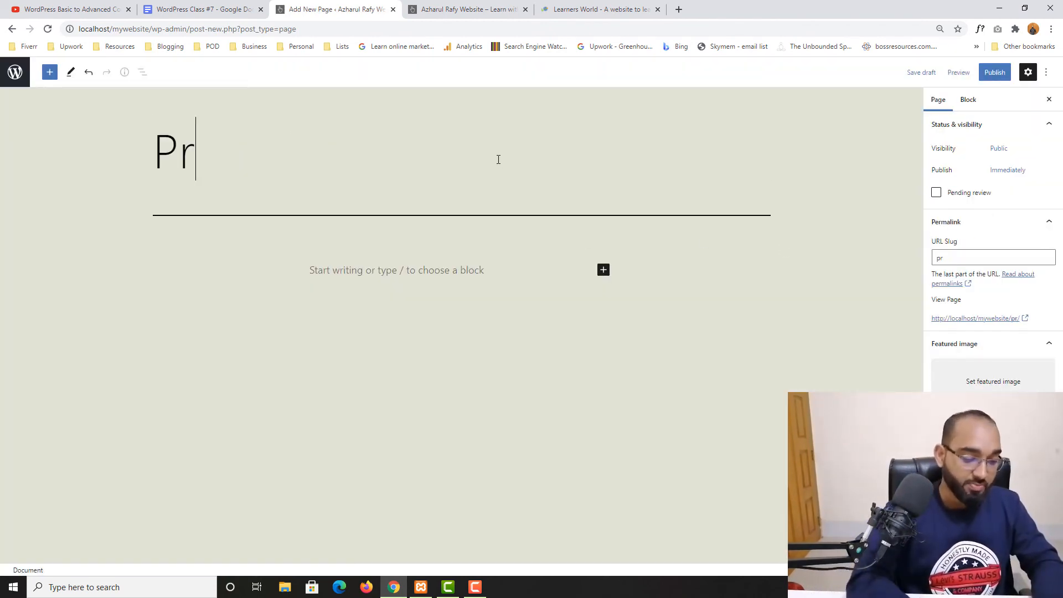
pyautogui.write('ivacy')
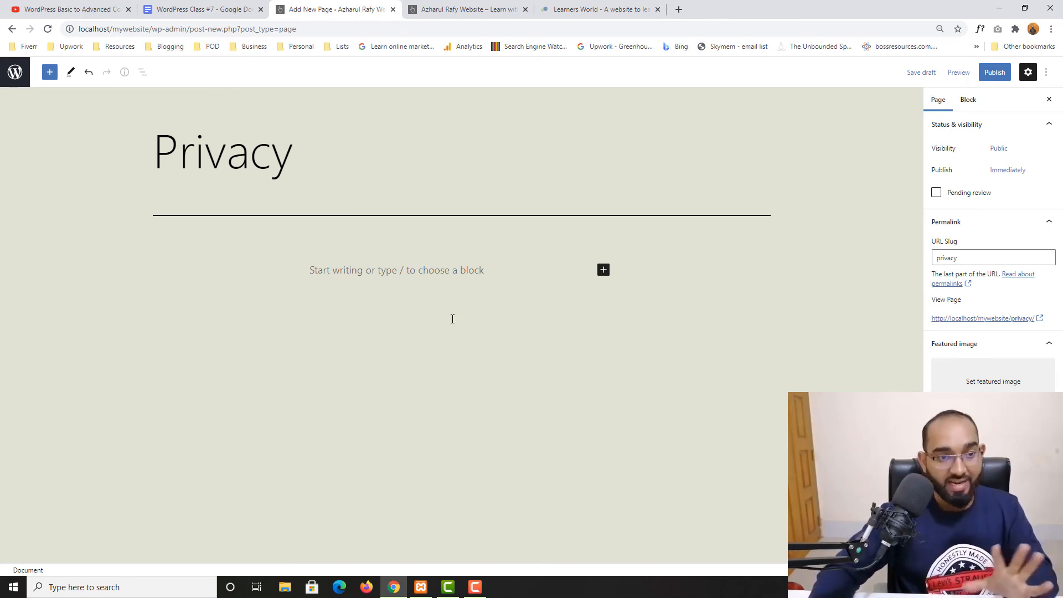
pyautogui.click(995, 74)
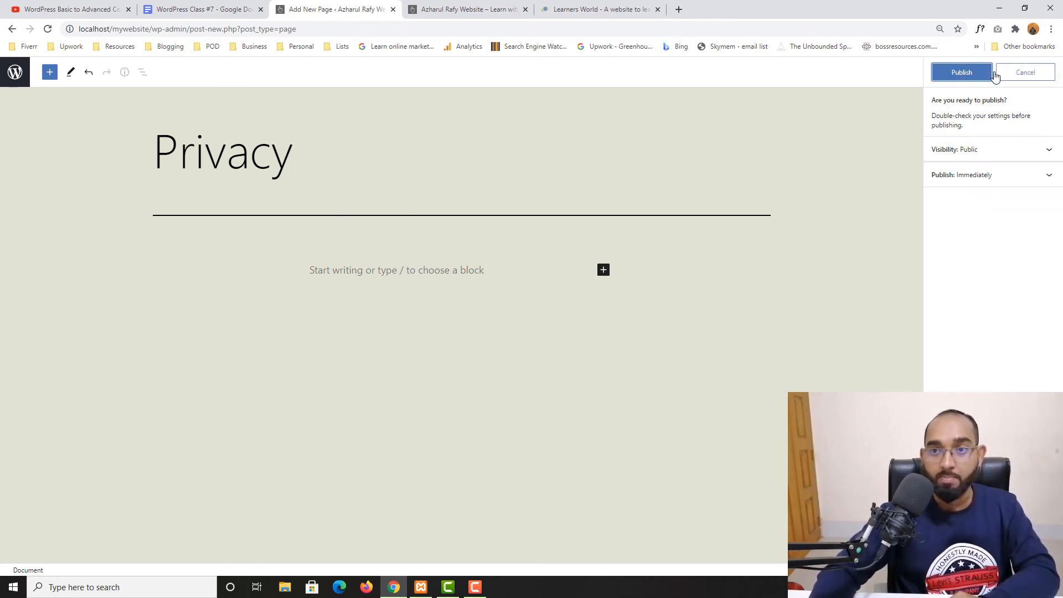
pyautogui.click(964, 73)
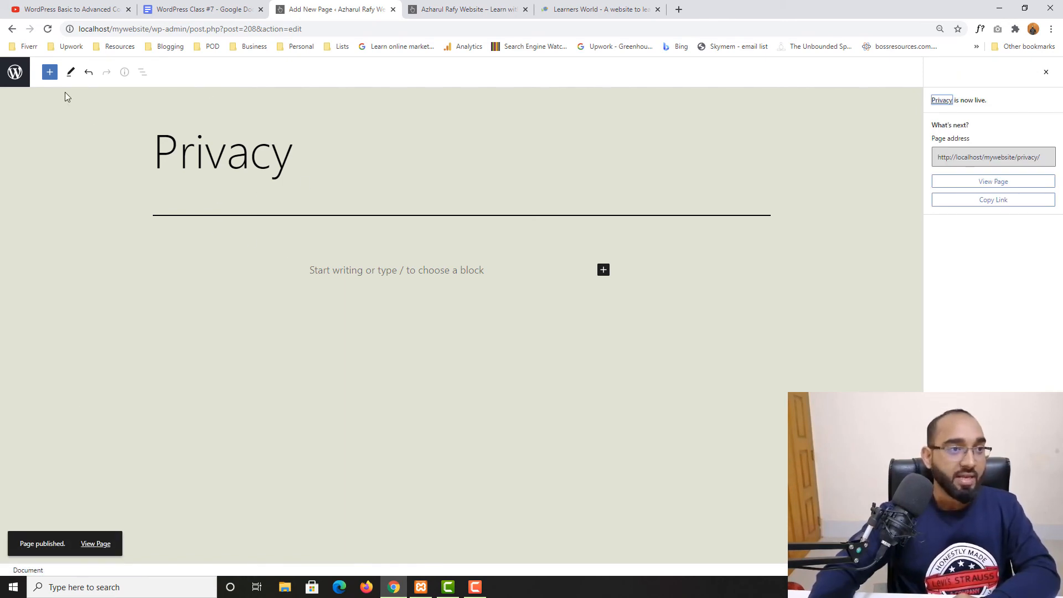
# Leave the page editor and open the website's front end in a new browser tab to check the header menu for the Privacy page.
pyautogui.click(15, 72)
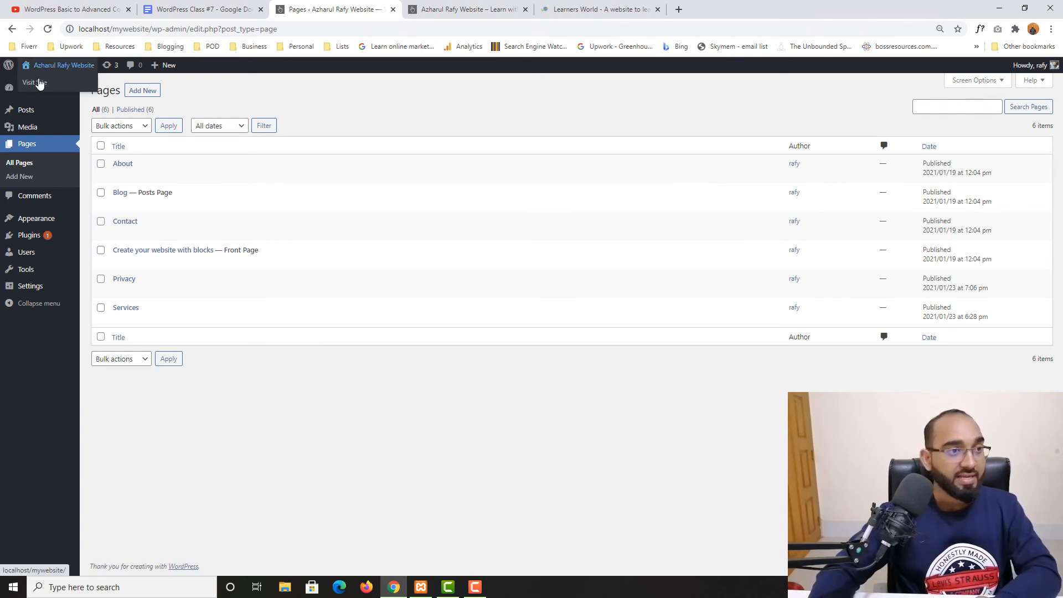
pyautogui.rightClick(36, 83)
pyautogui.click(44, 90)
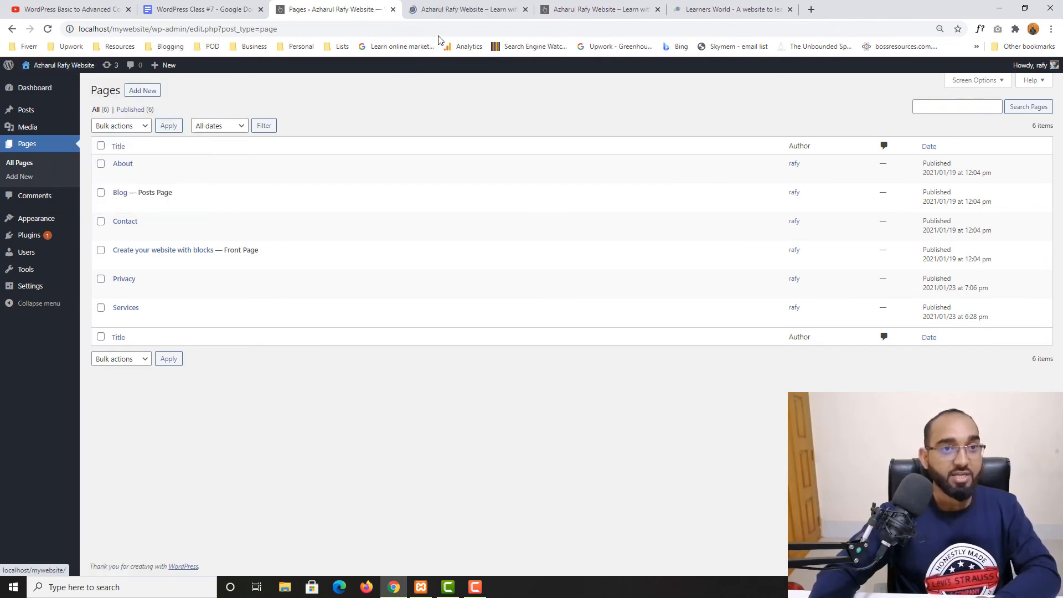
pyautogui.click(451, 9)
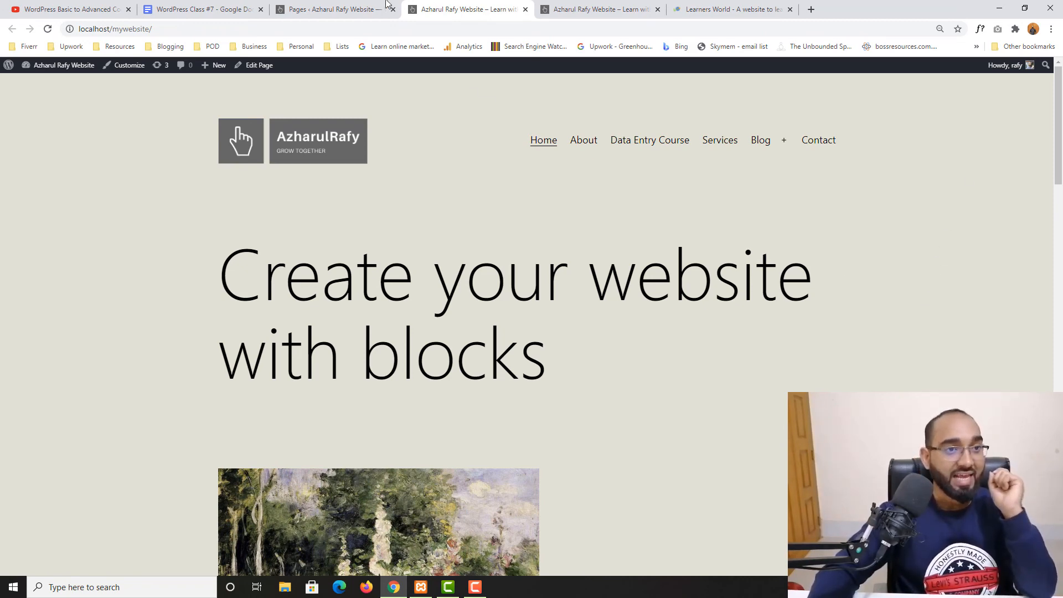
# Move the Privacy page to the trash, delete it permanently, and return to the full page list.
pyautogui.click(332, 8)
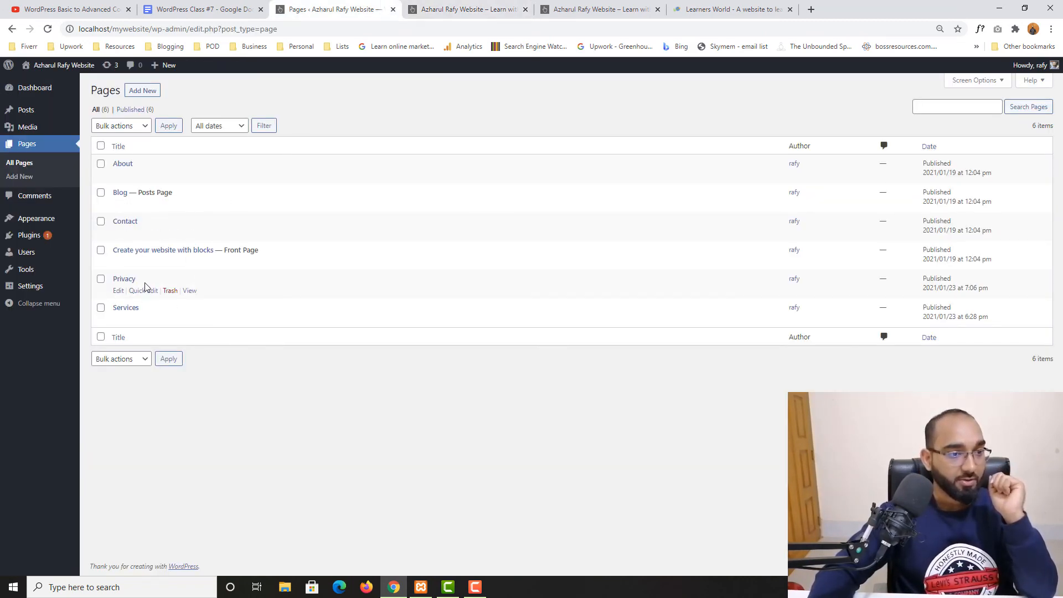
pyautogui.click(169, 292)
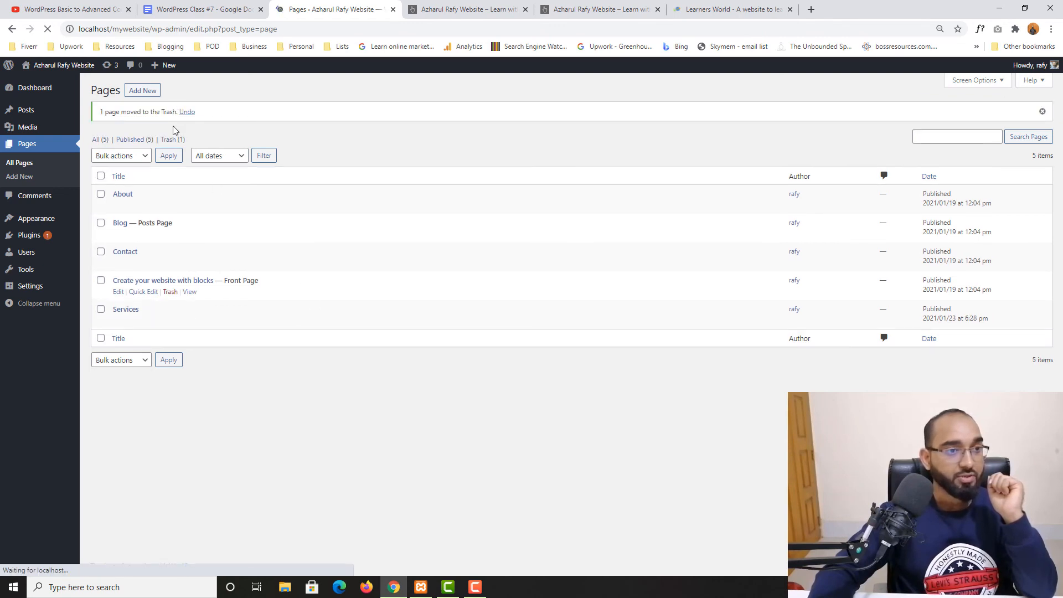
pyautogui.click(172, 139)
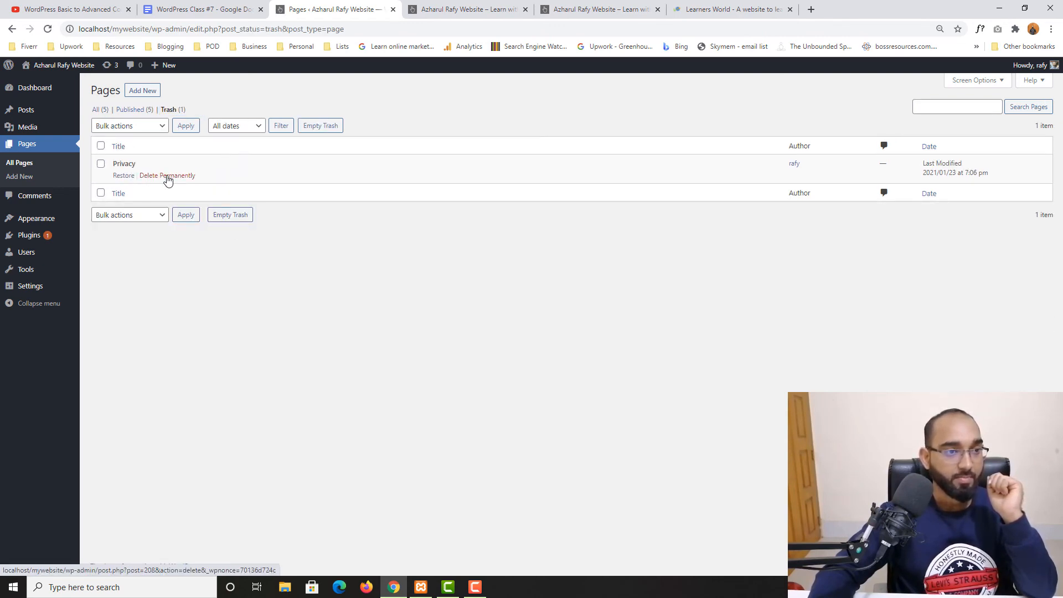
pyautogui.click(167, 176)
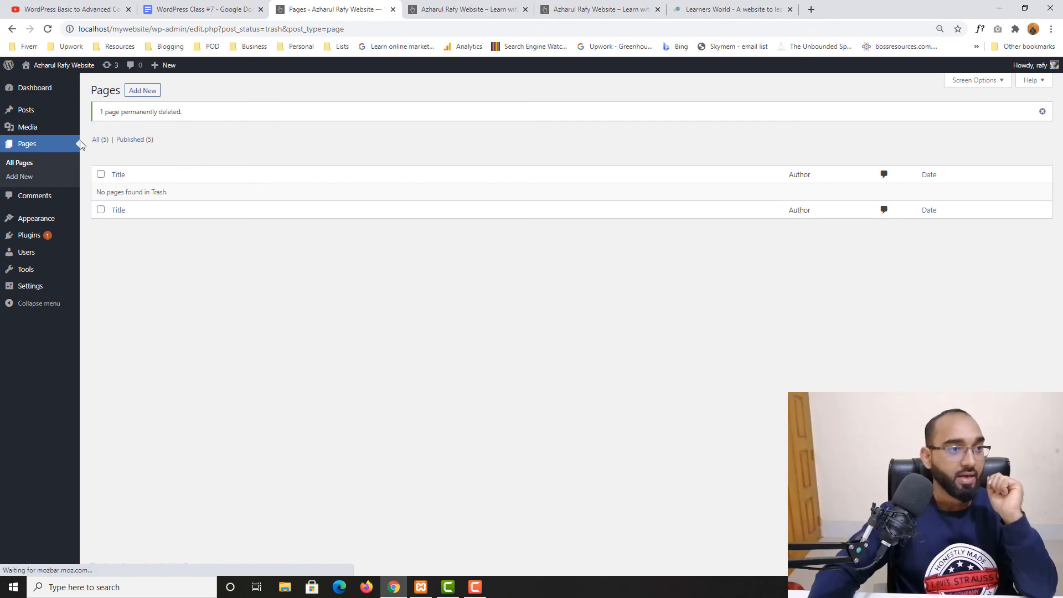
pyautogui.click(52, 148)
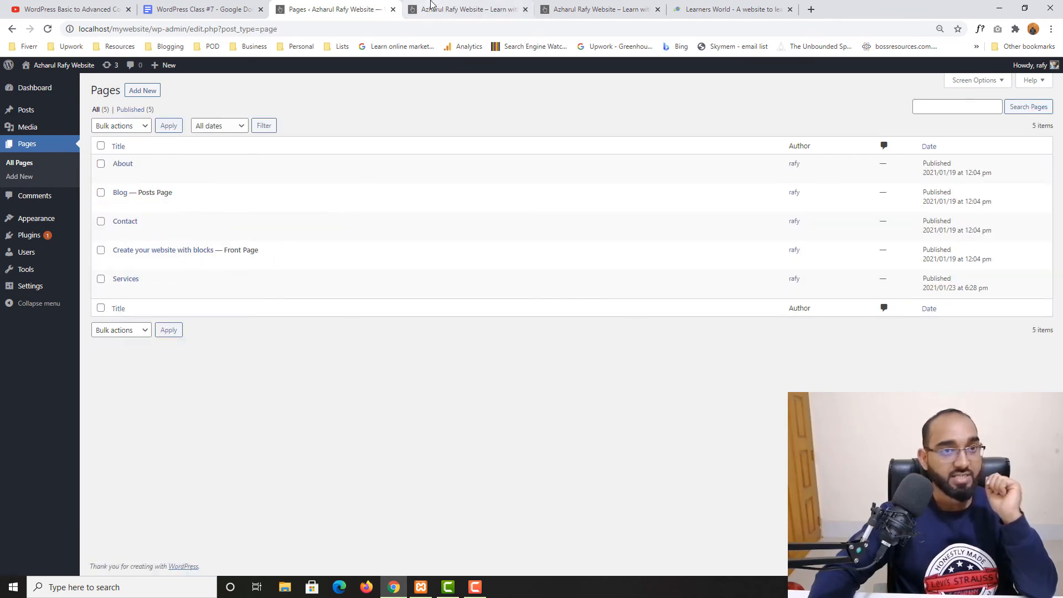
# Set the Header Menu to automatically add new top-level pages and save it.
pyautogui.click(431, 4)
pyautogui.click(310, 6)
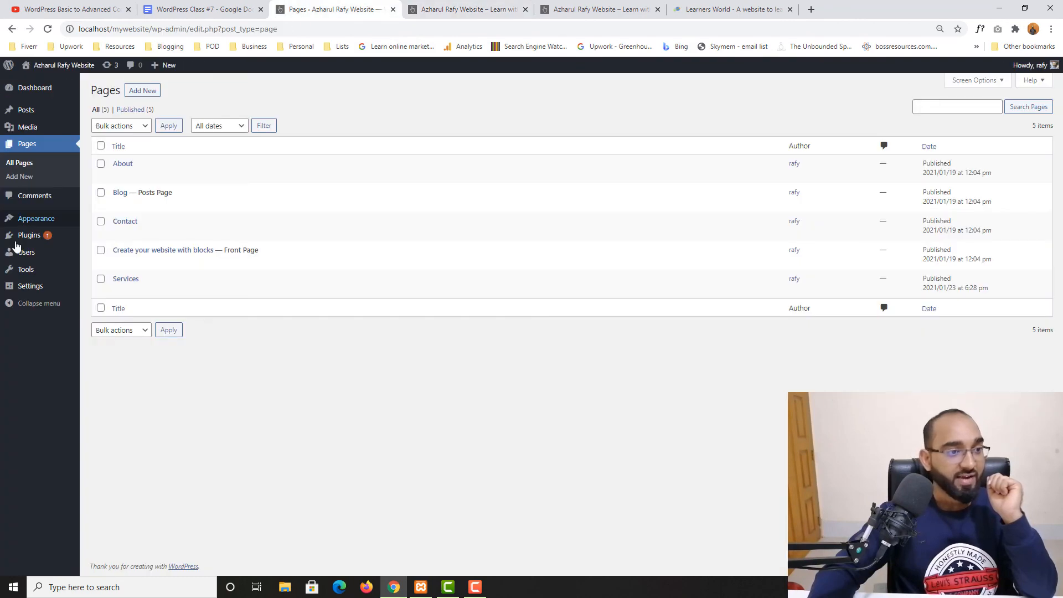
pyautogui.moveTo(35, 223)
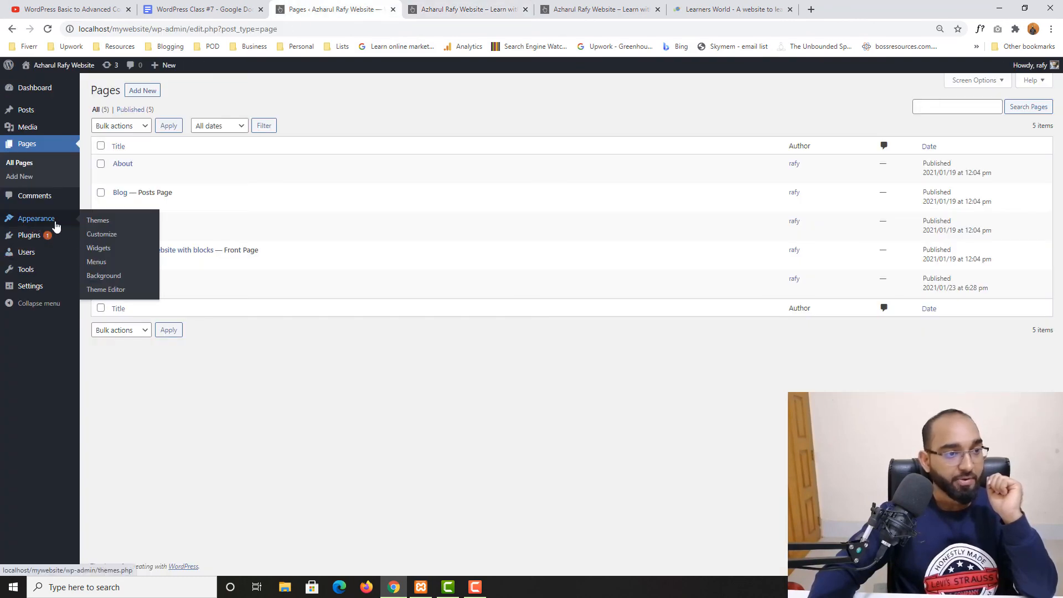
pyautogui.click(102, 265)
pyautogui.scroll(-3, 609, 277)
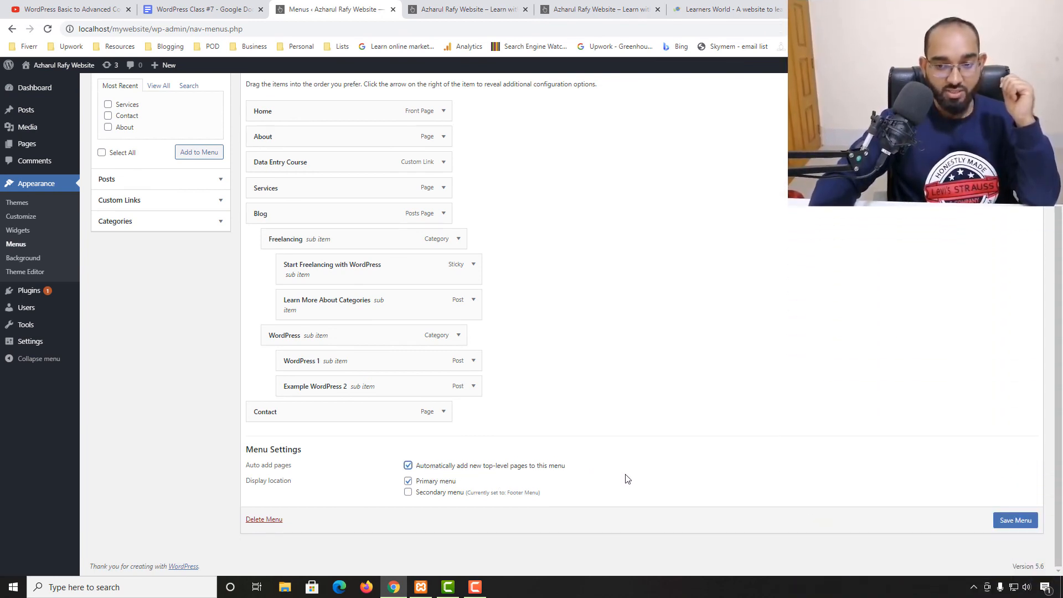
pyautogui.click(1004, 520)
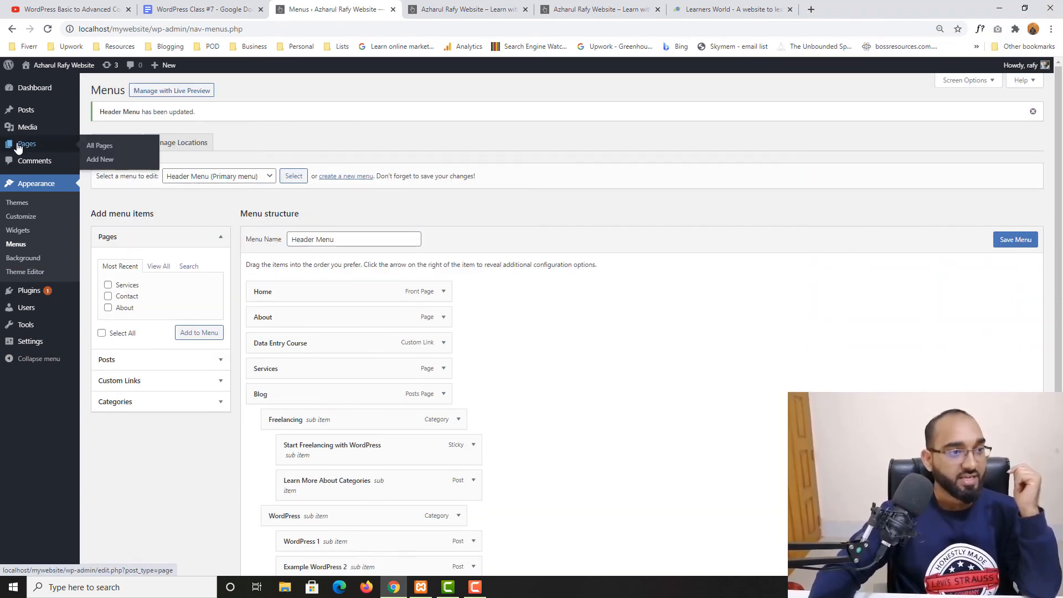
# Add another new page titled "Privacy" from the page list and publish it.
pyautogui.click(19, 144)
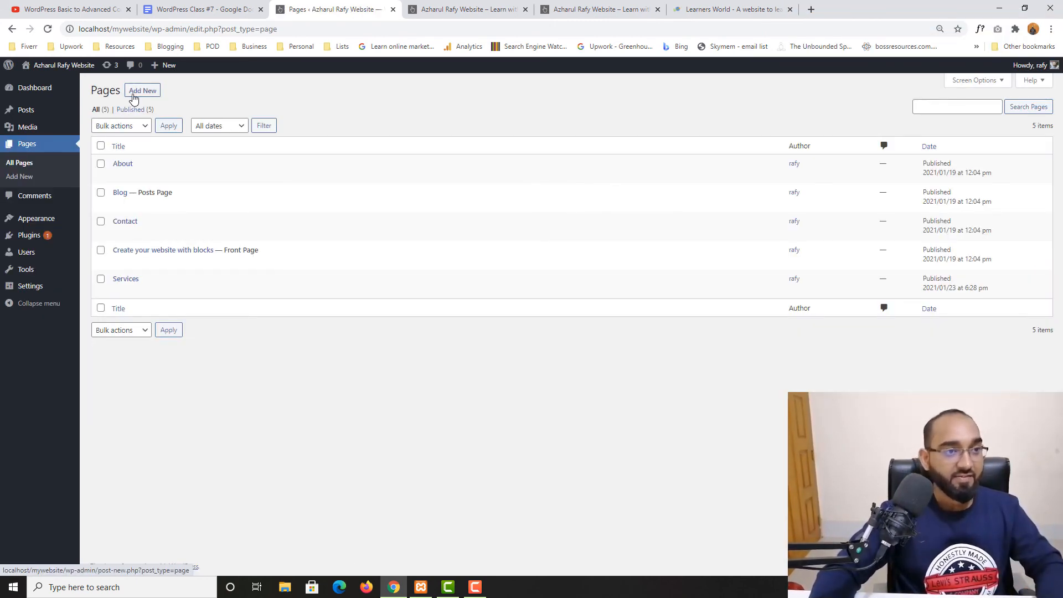
pyautogui.click(133, 98)
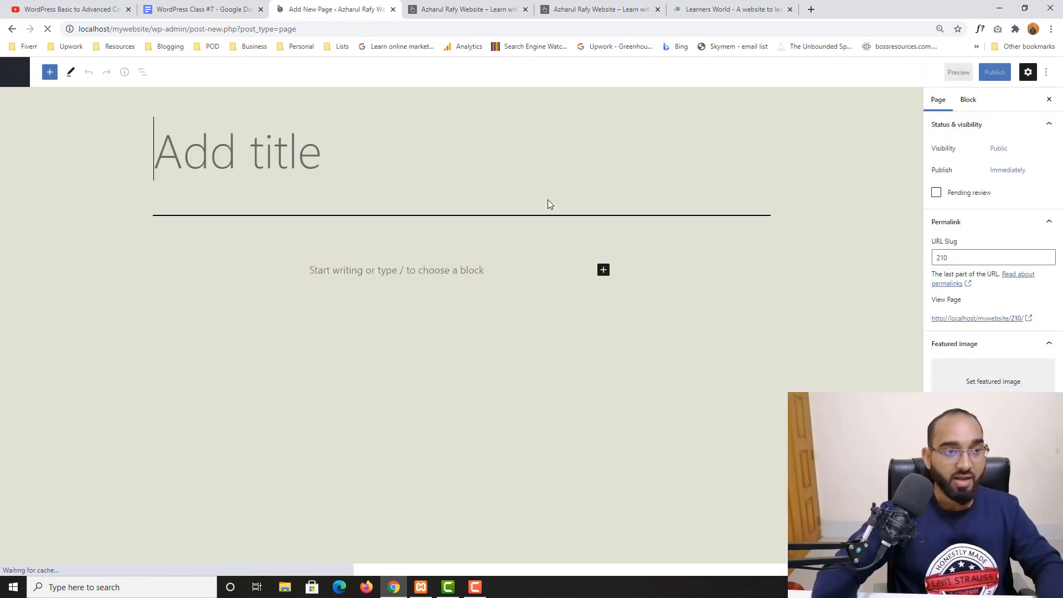
pyautogui.write('Pri')
pyautogui.write('vacy')
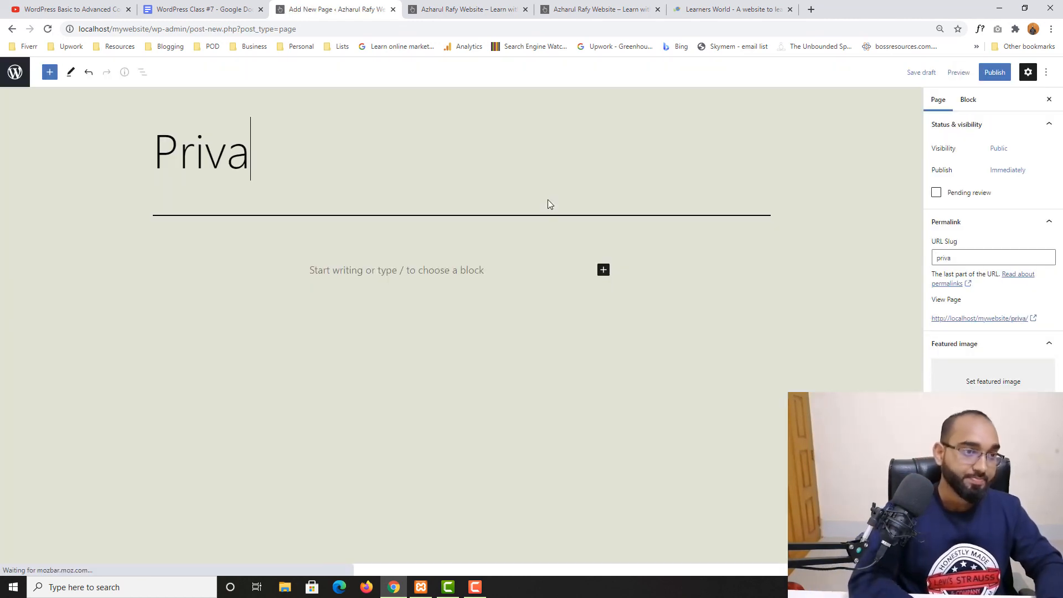
pyautogui.click(995, 72)
pyautogui.click(964, 72)
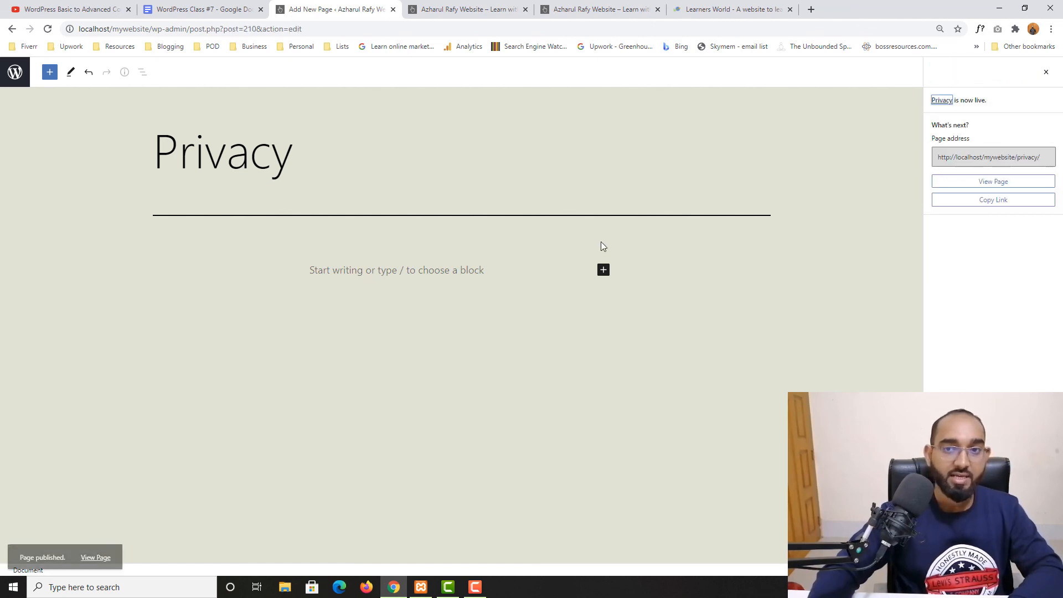
# Reload the website's front end to check the header menu for the new Privacy page, and return to the page editor.
pyautogui.click(450, 9)
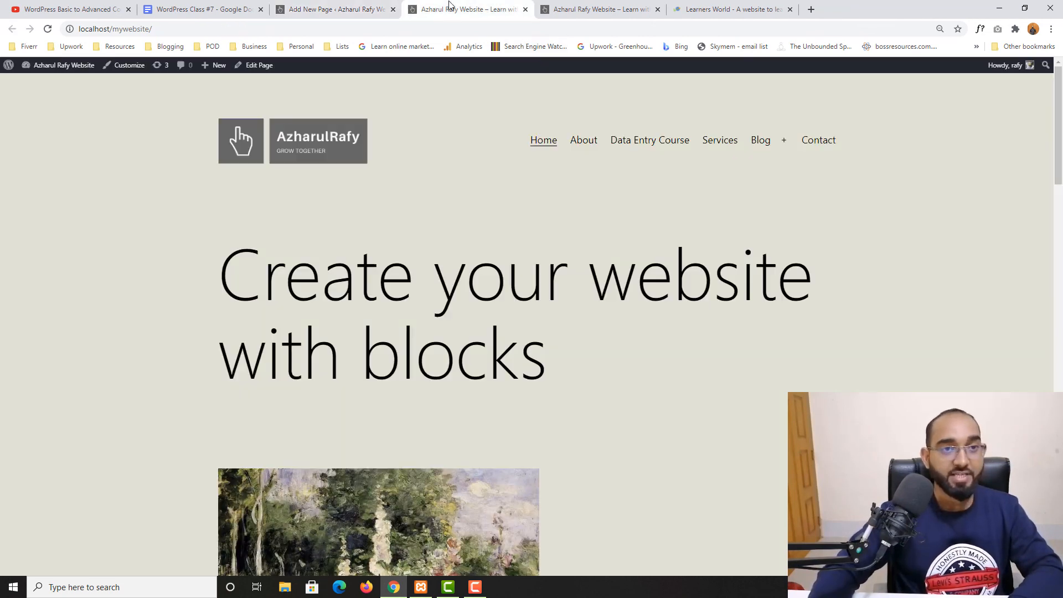
pyautogui.click(48, 28)
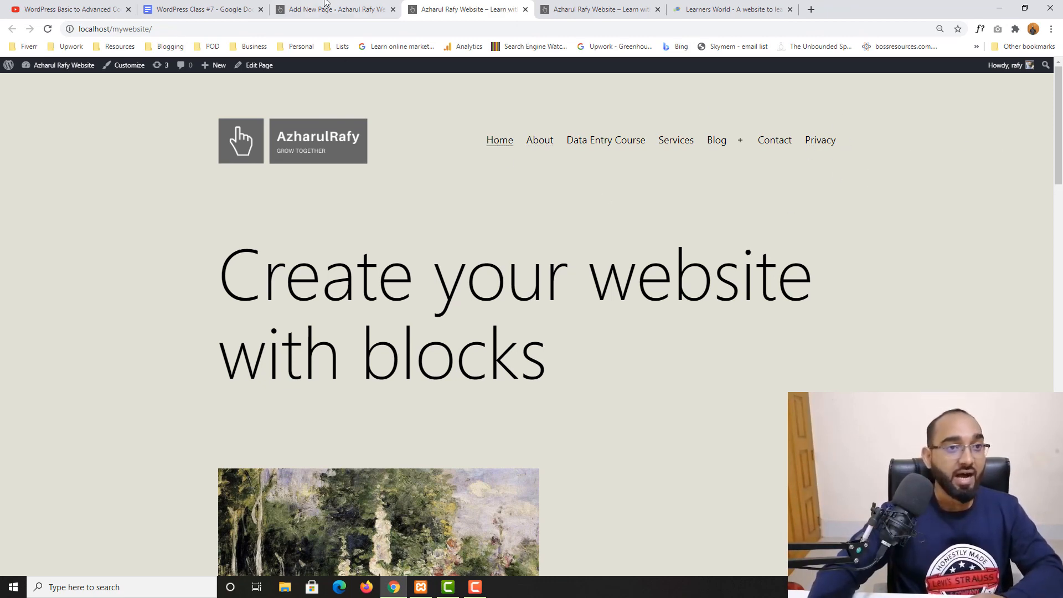
pyautogui.click(306, 6)
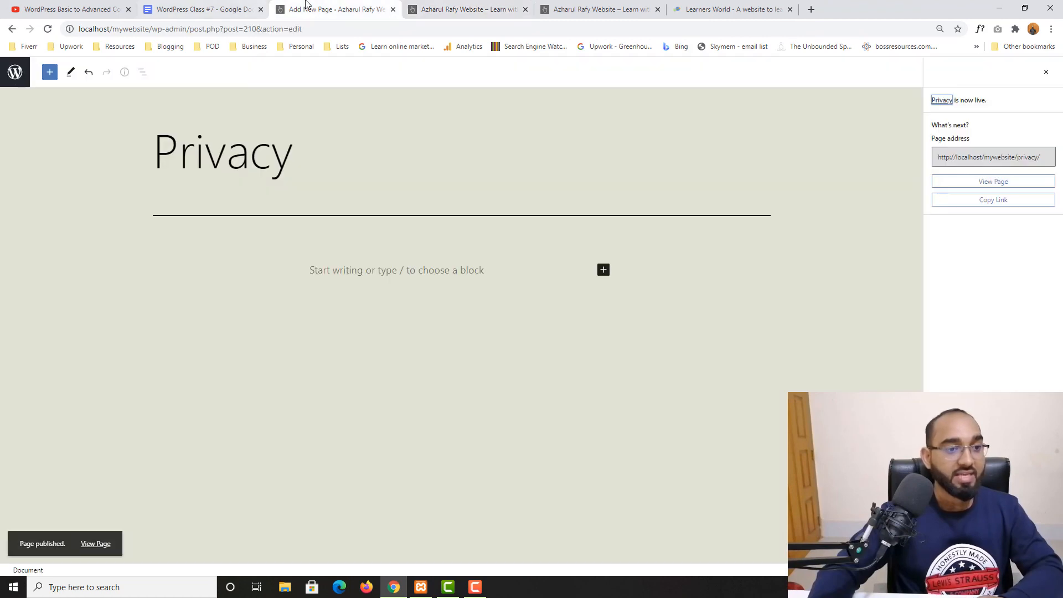
# Turn off automatically adding new top-level pages for the Header Menu and save the menu.
pyautogui.click(15, 71)
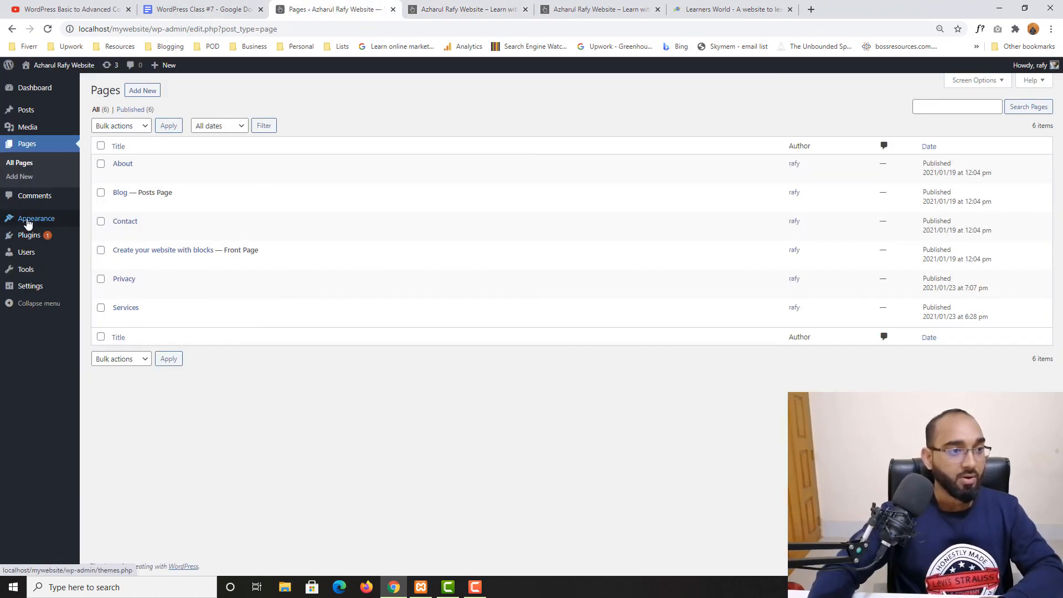
pyautogui.moveTo(50, 219)
pyautogui.click(95, 263)
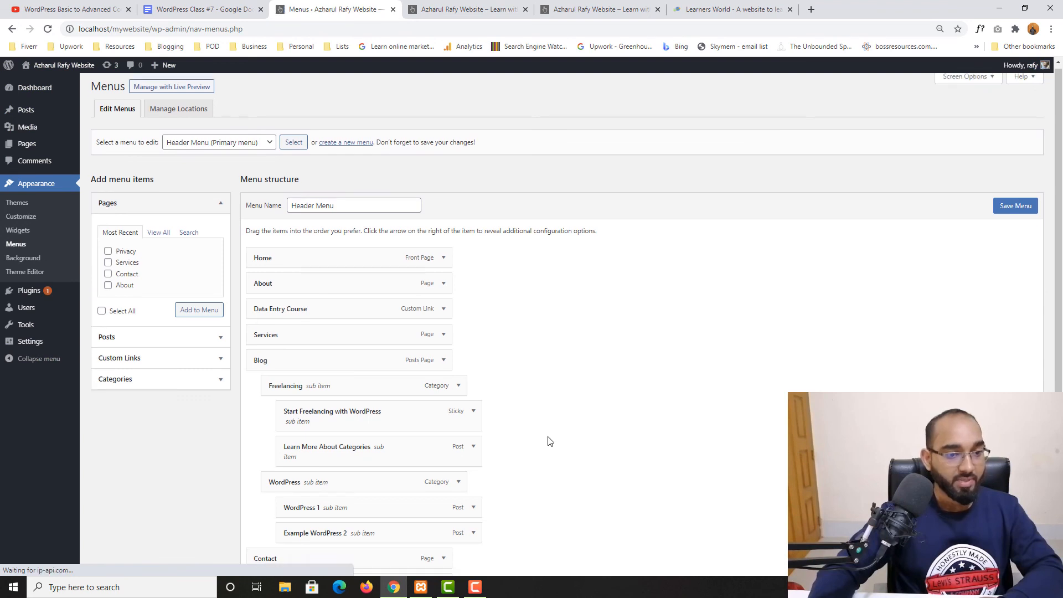
pyautogui.scroll(-3, 546, 439)
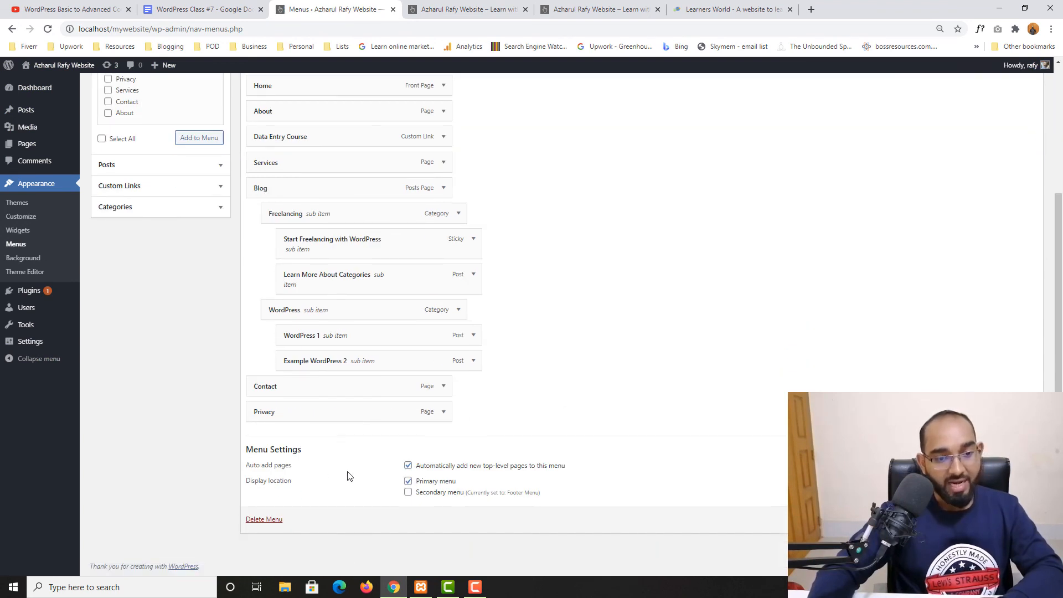
pyautogui.click(475, 468)
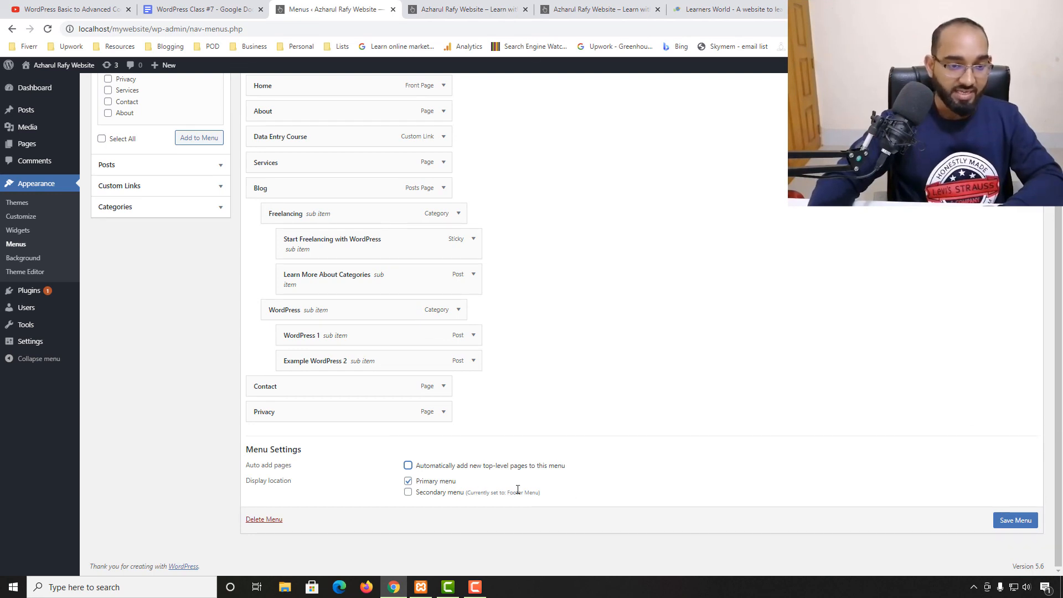
pyautogui.click(1031, 523)
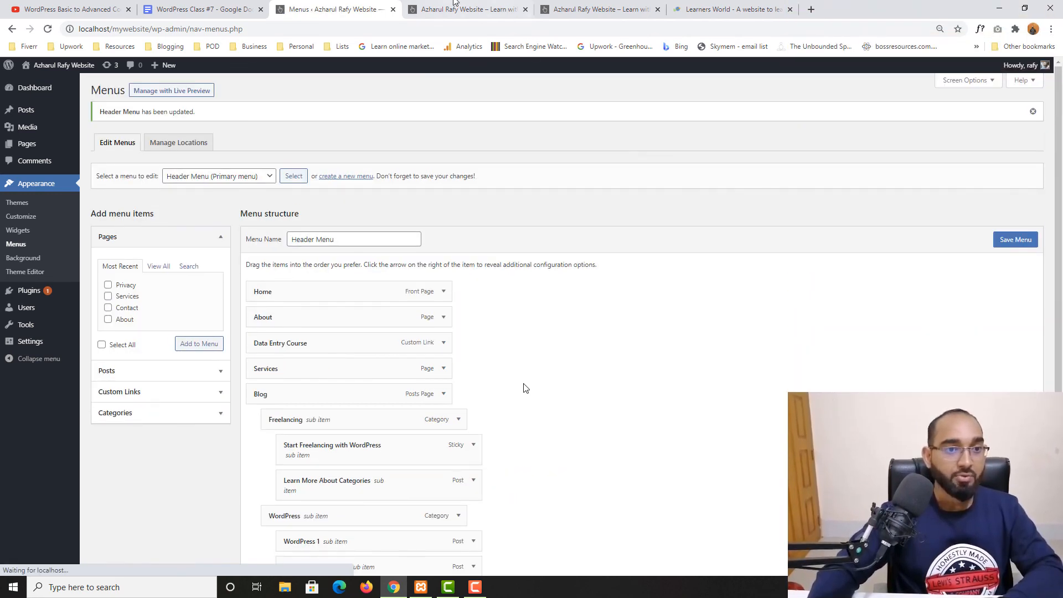
# Reload the front end to recheck the header navigation with automatic adding turned off, and return to the menu settings.
pyautogui.click(468, 9)
pyautogui.click(47, 30)
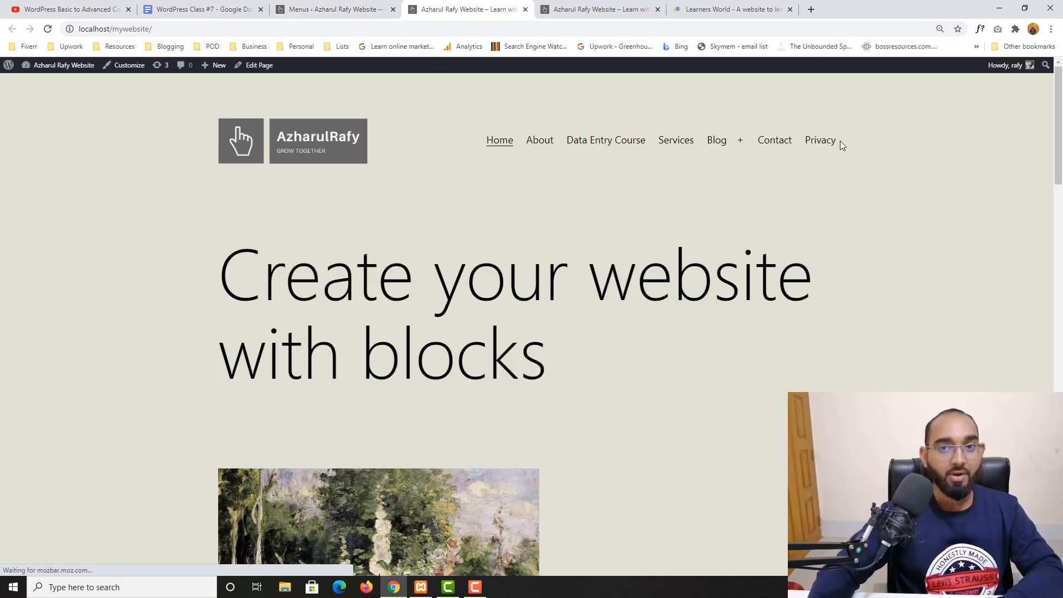
pyautogui.click(343, 10)
# Remove the Privacy item from the Header Menu and save the menu.
pyautogui.scroll(-4, 637, 327)
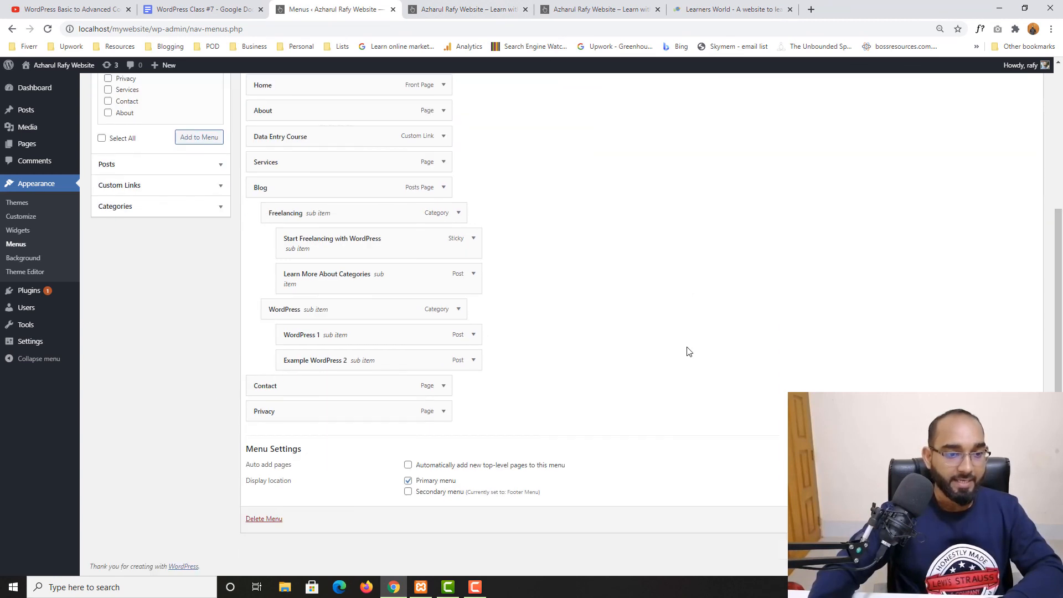
pyautogui.click(442, 412)
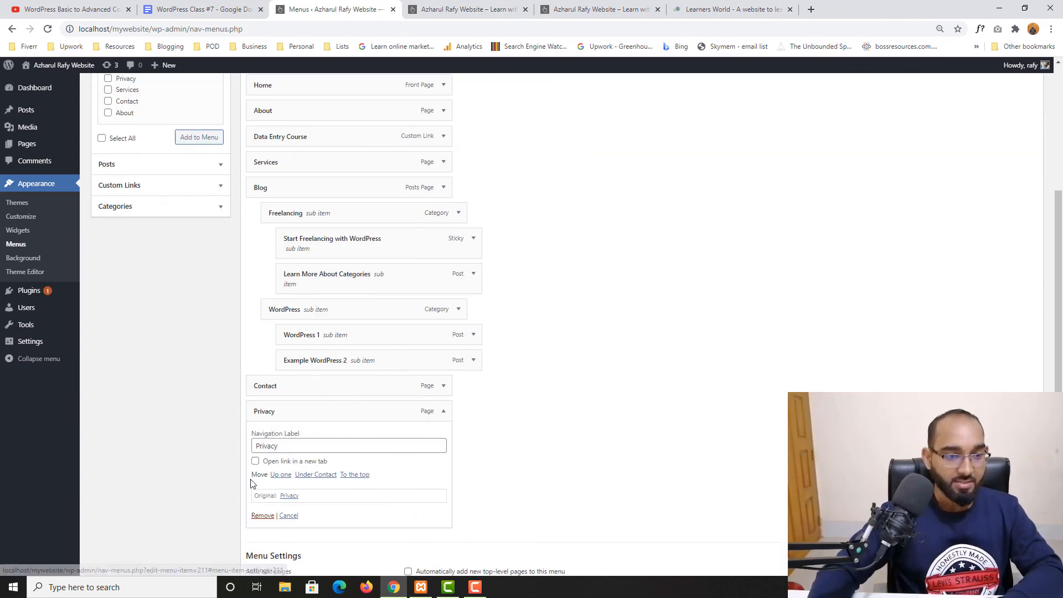
pyautogui.click(263, 516)
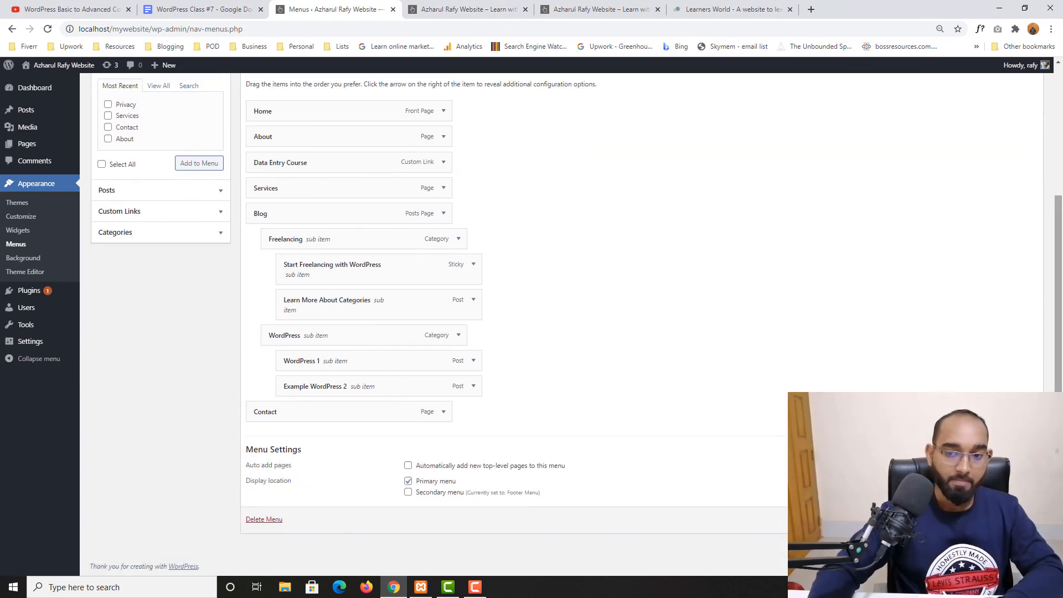
pyautogui.click(1016, 520)
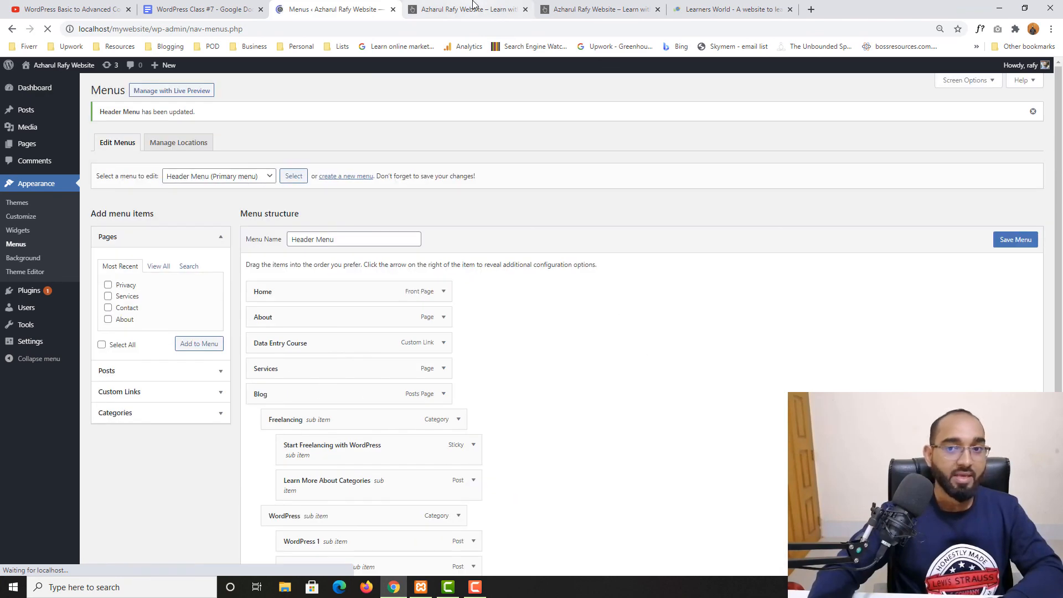
# Reload the front end to review its header and footer menus, and switch to the WordPress Basic to Advanced Course playlist on YouTube.
pyautogui.click(473, 9)
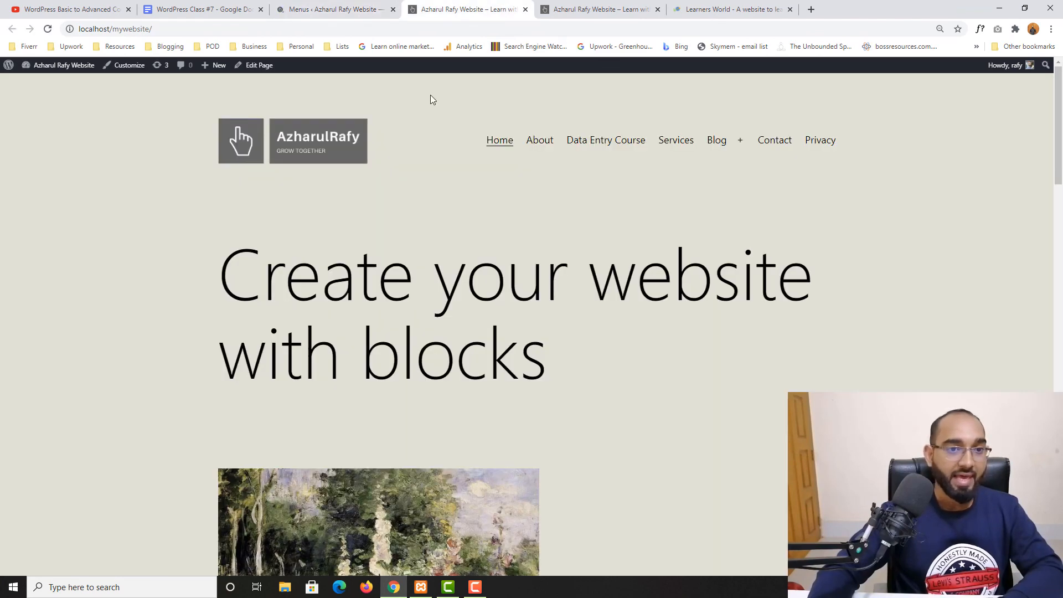
pyautogui.click(48, 28)
pyautogui.moveTo(760, 141)
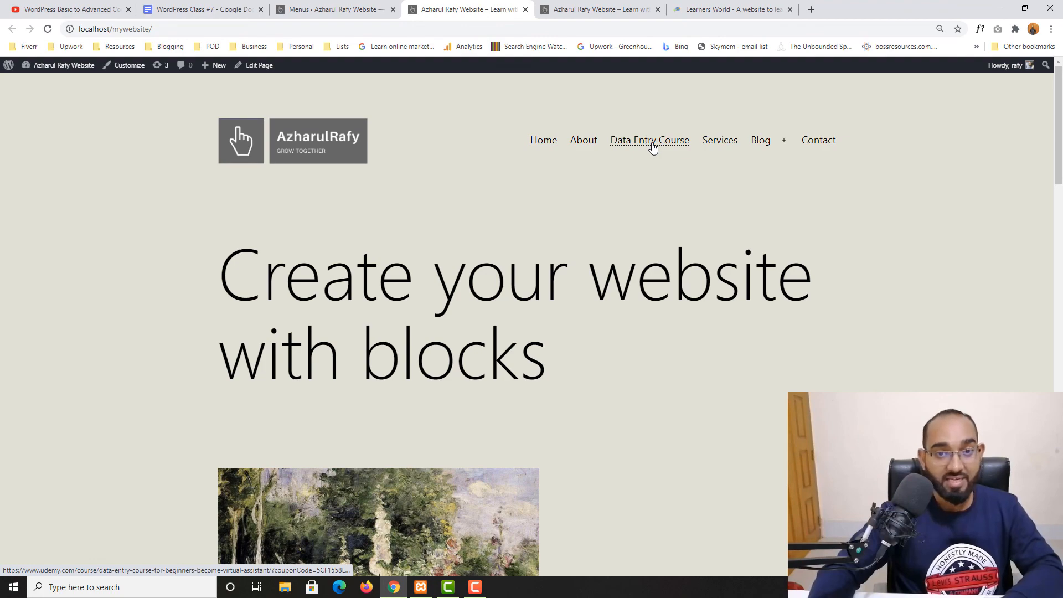
pyautogui.scroll(-6, 34, 485)
pyautogui.scroll(-20, 35, 481)
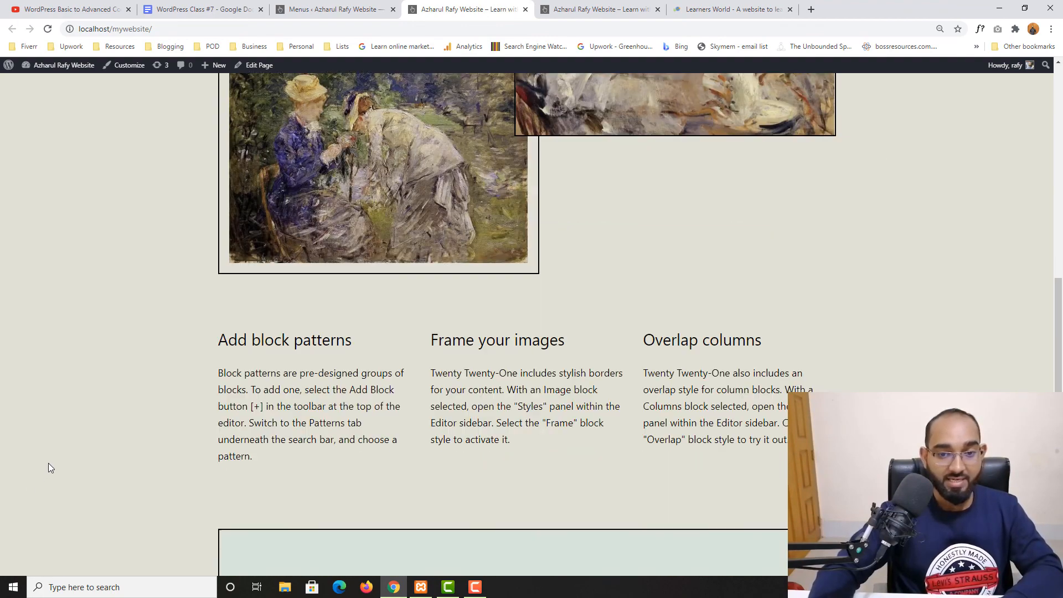
pyautogui.scroll(-1, 364, 481)
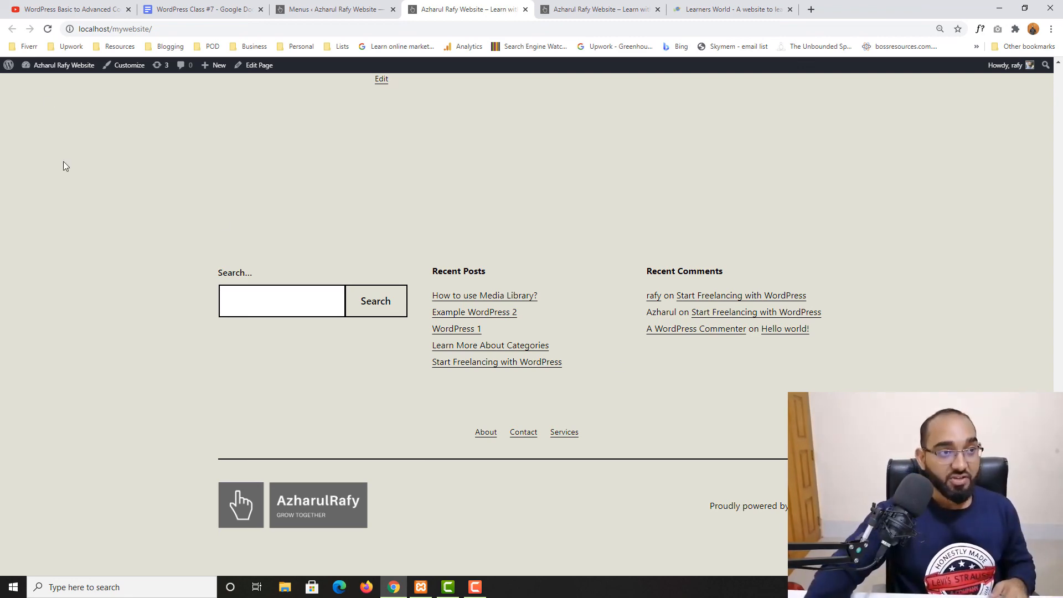
pyautogui.click(69, 9)
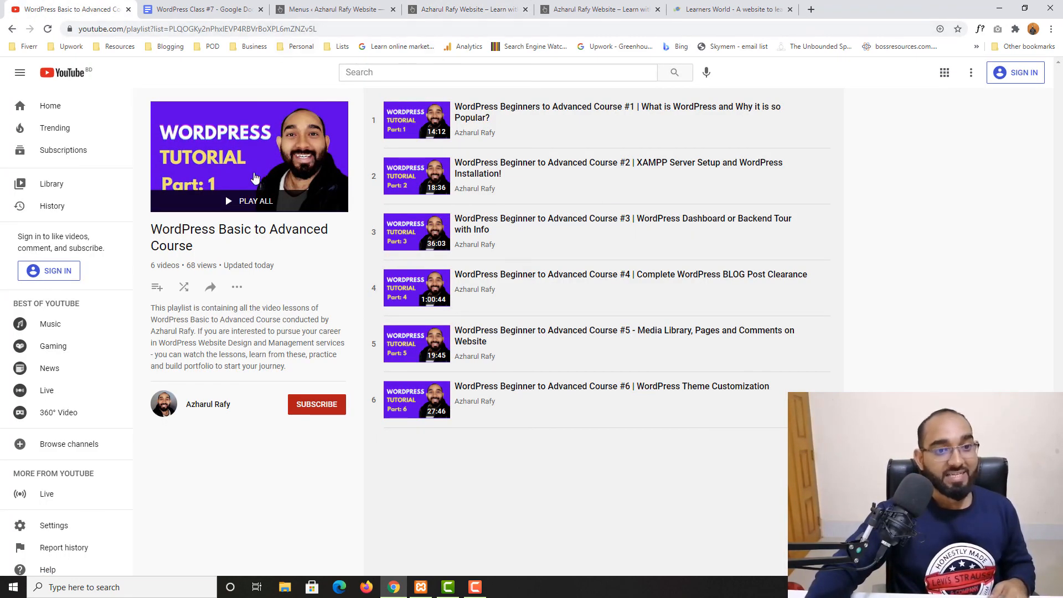